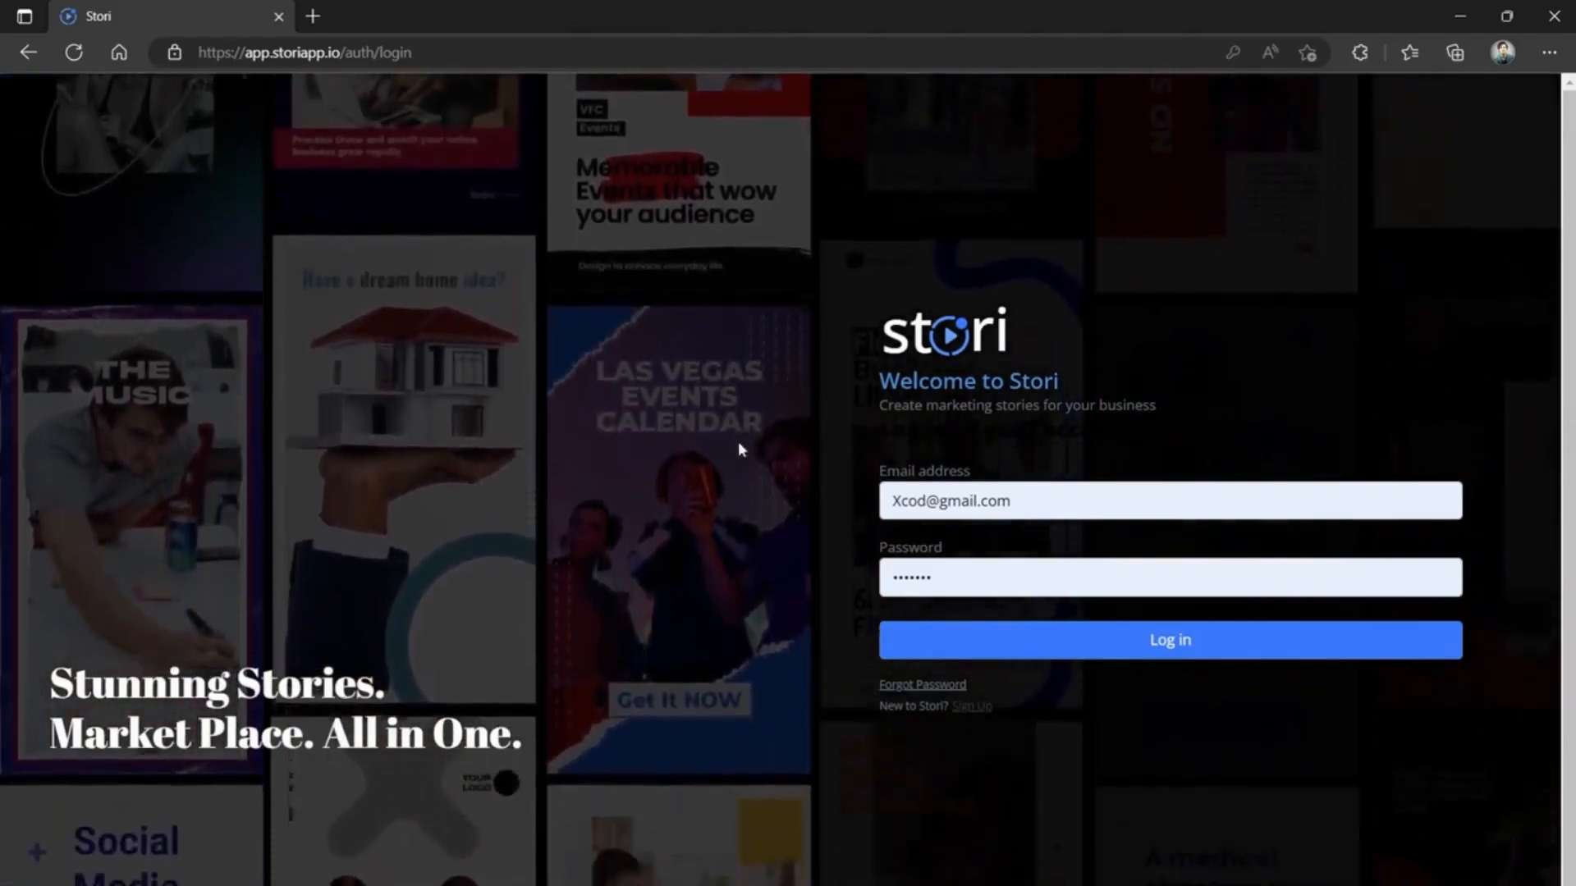
Log in with the filled-in credentials and look over the saved stories and the list of workspaces
click(1175, 650)
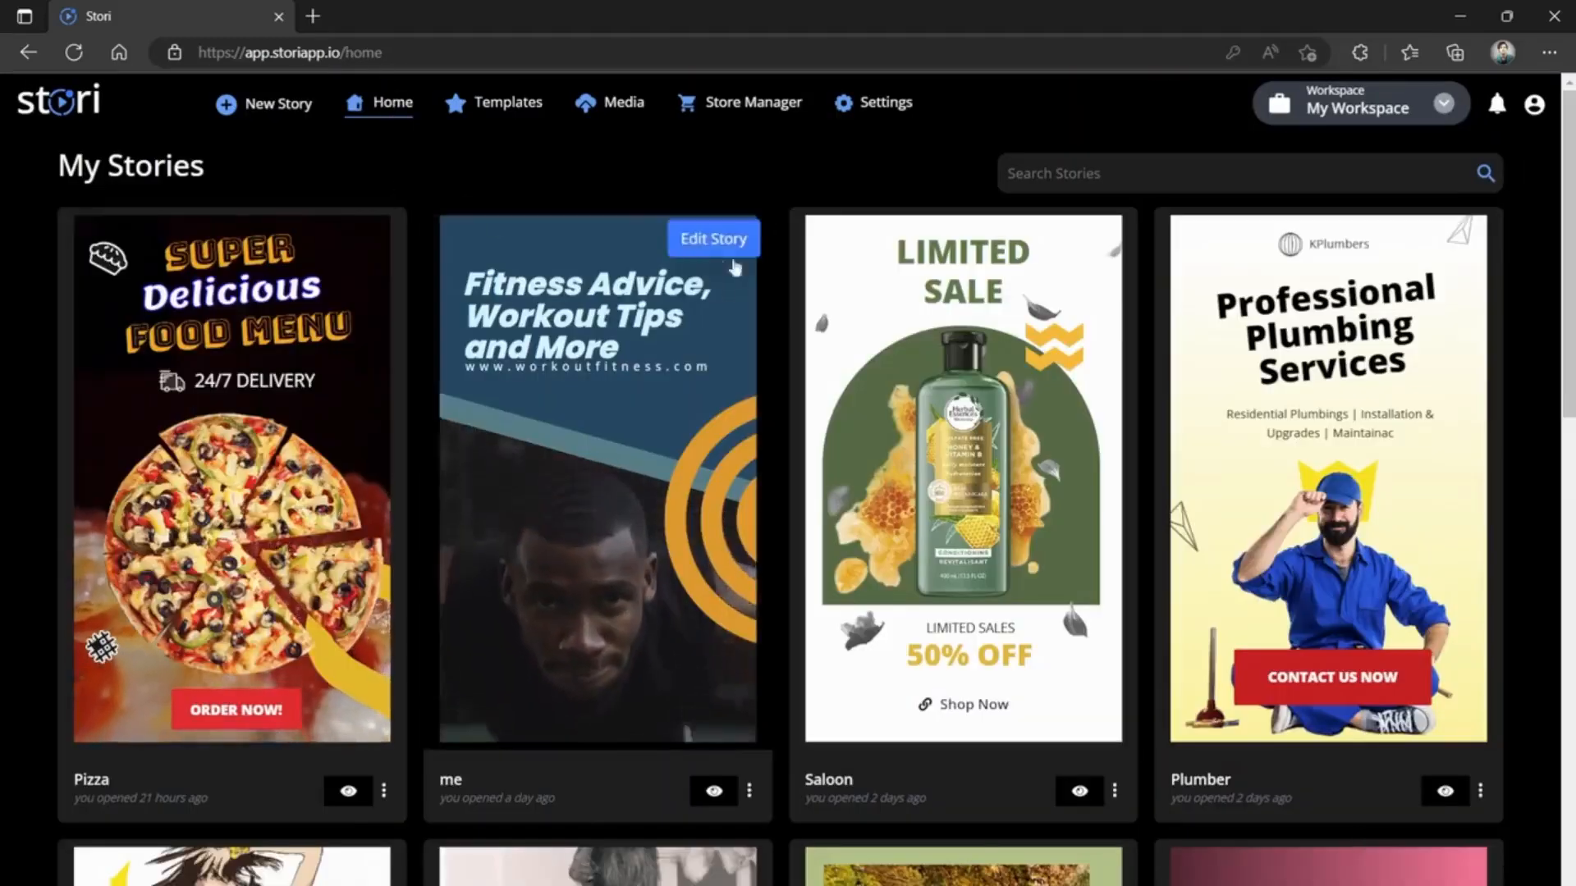
scroll(787, 316, down, 5)
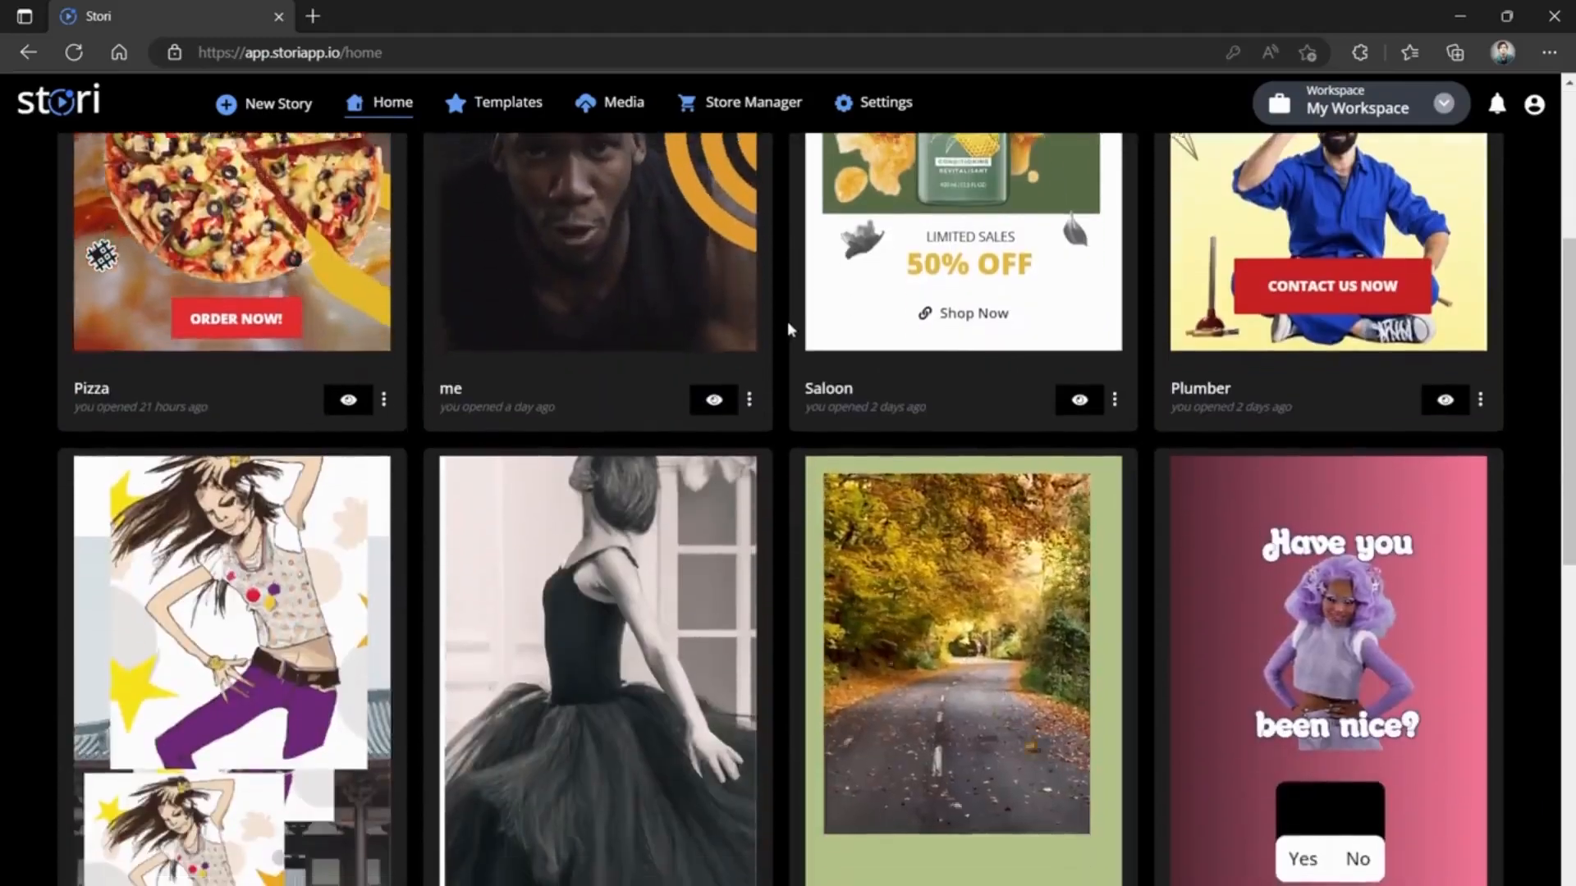
scroll(786, 322, down, 6)
scroll(787, 322, down, 5)
scroll(786, 322, up, 16)
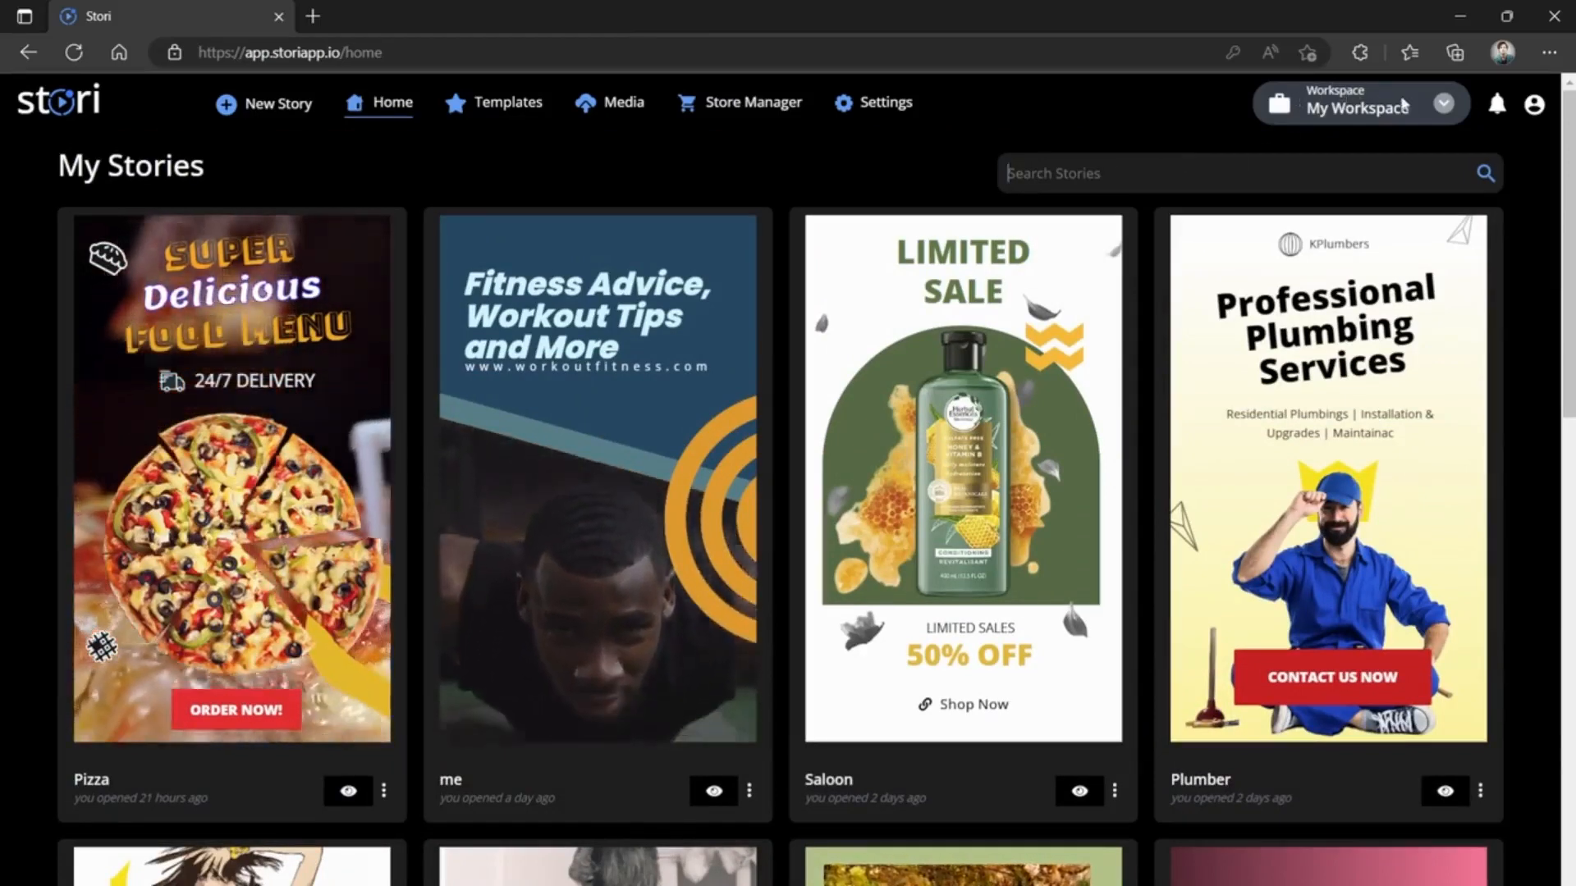
click(1443, 105)
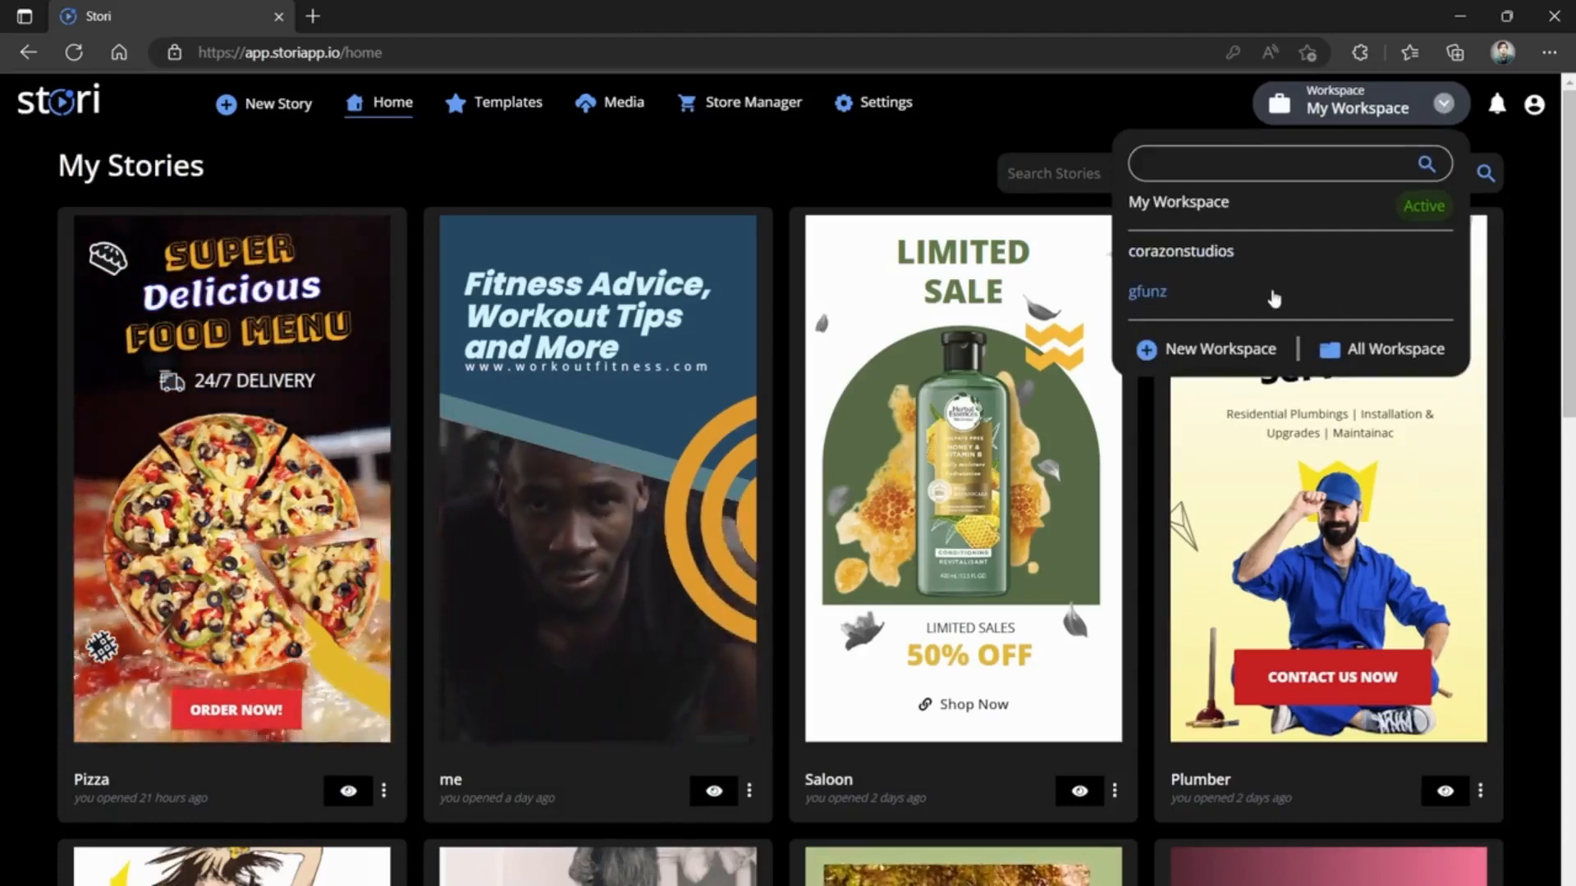
click(1443, 105)
Look through the curated story templates and open the media library
click(493, 105)
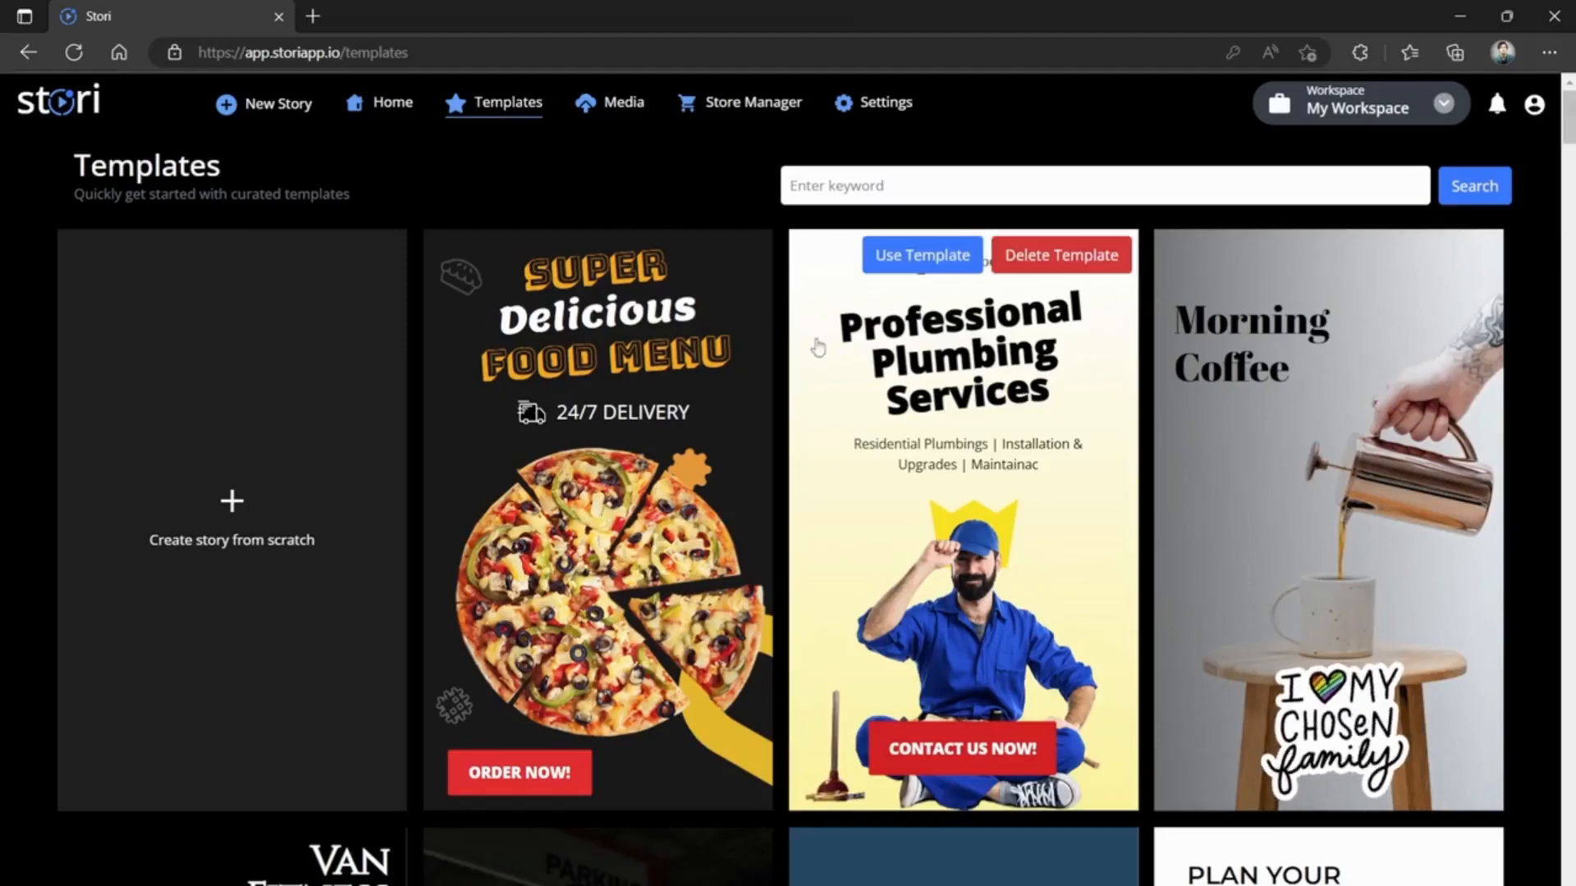
scroll(829, 352, down, 2)
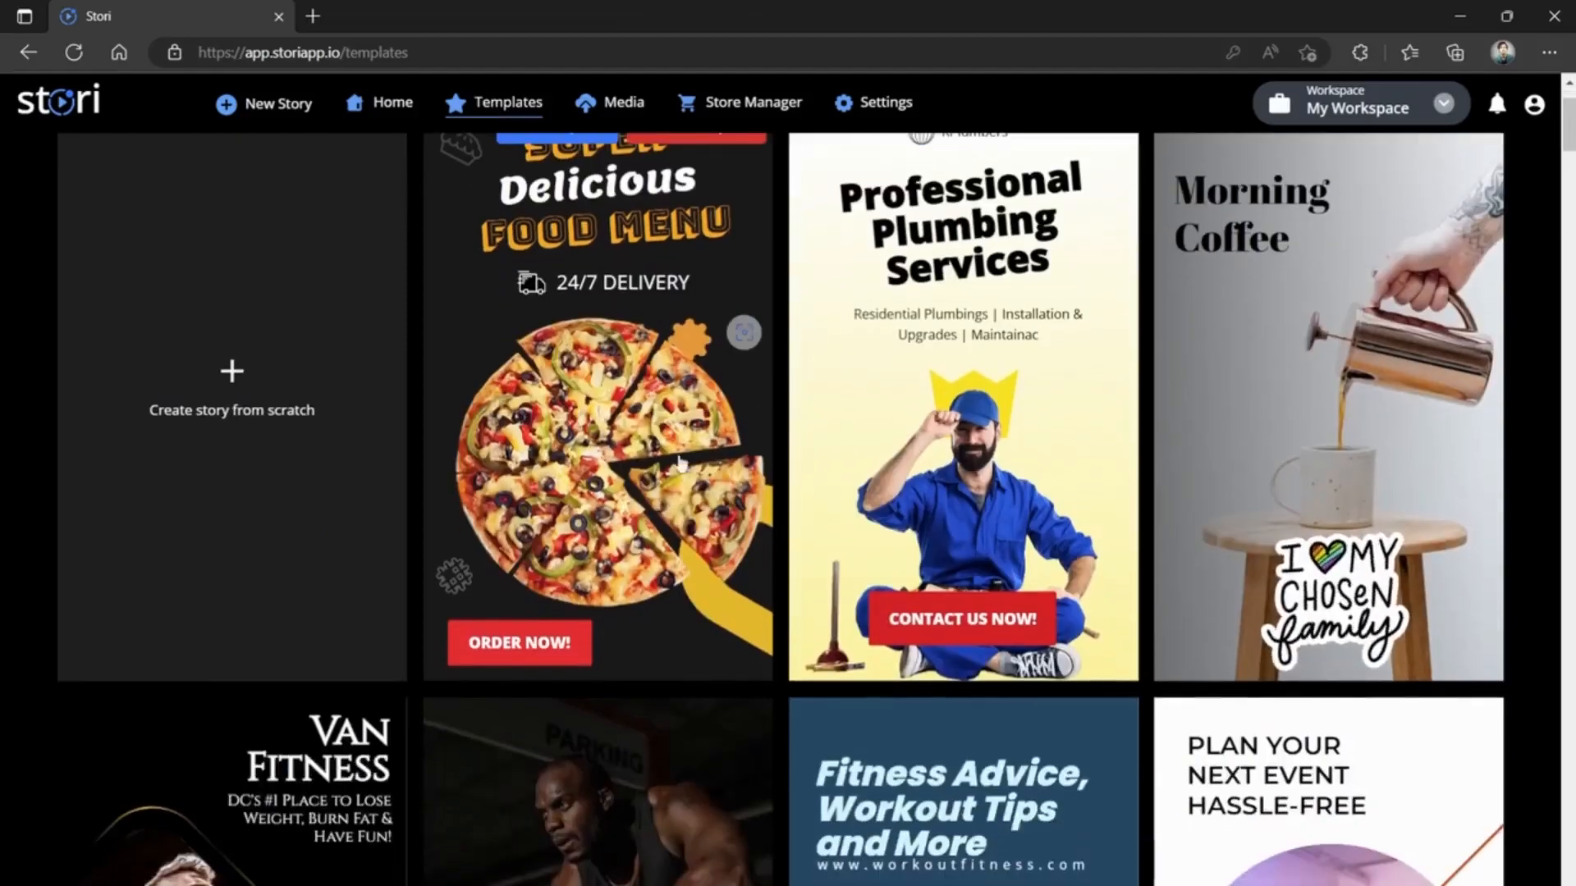
scroll(997, 459, down, 4)
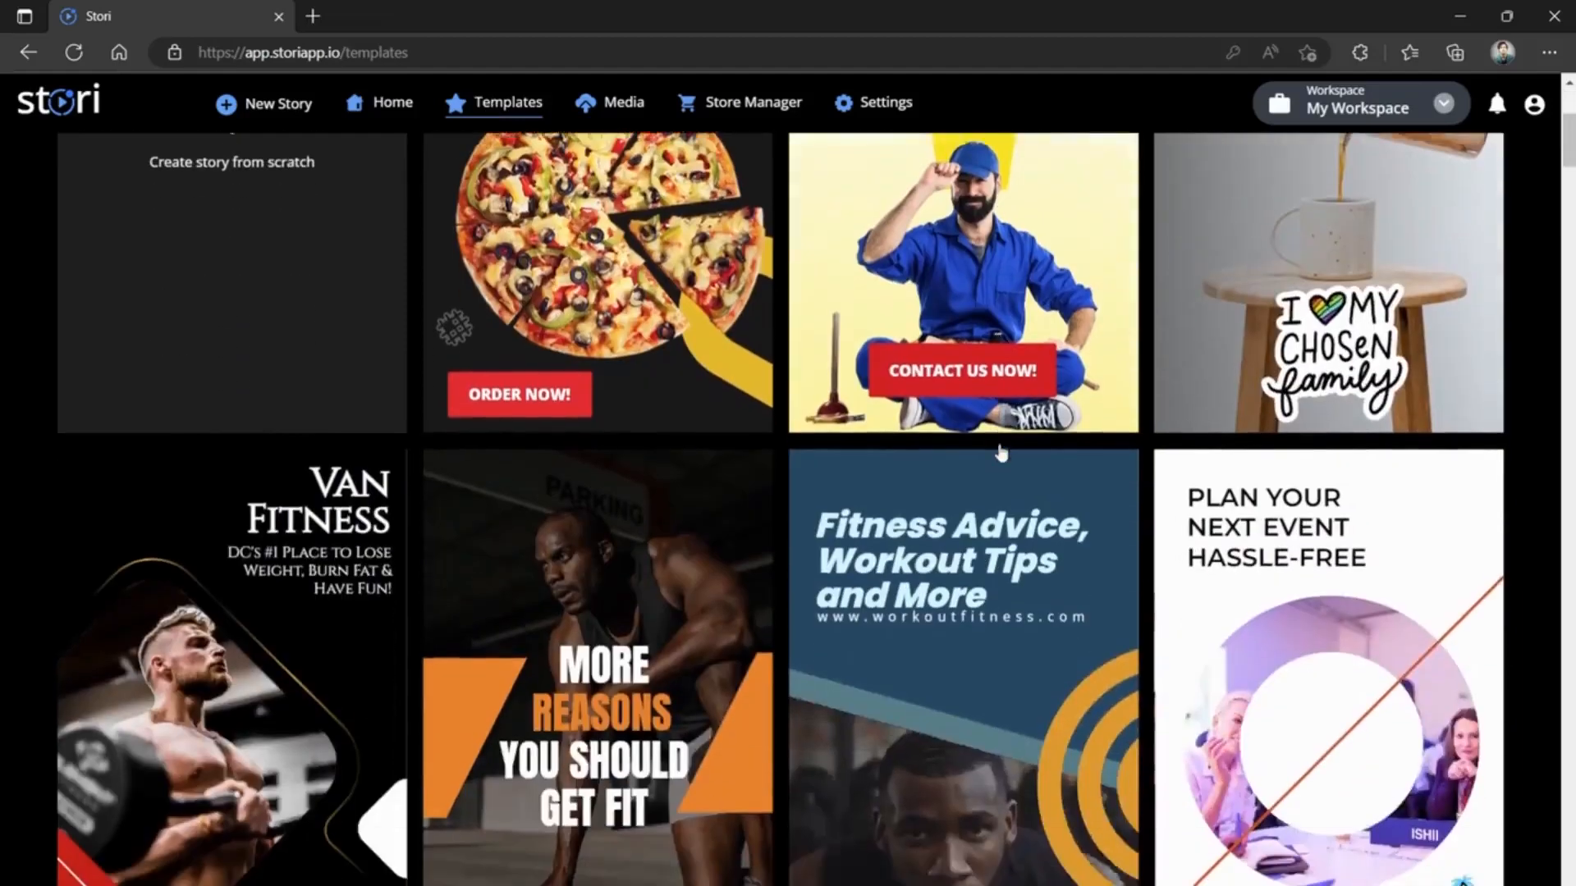
scroll(917, 676, down, 8)
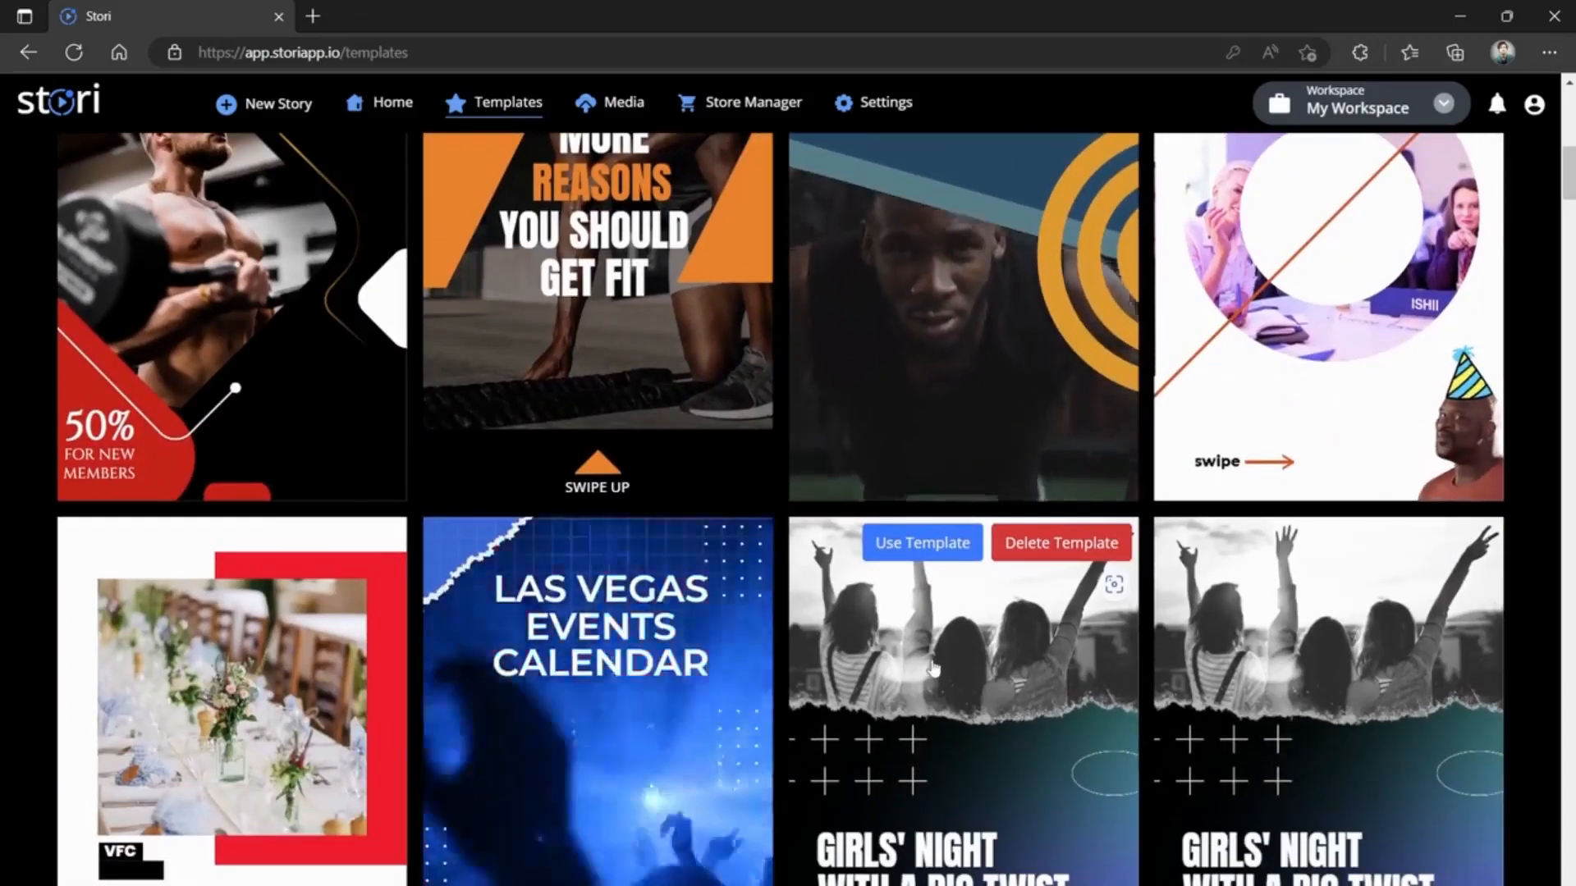
scroll(934, 669, down, 6)
scroll(933, 669, down, 12)
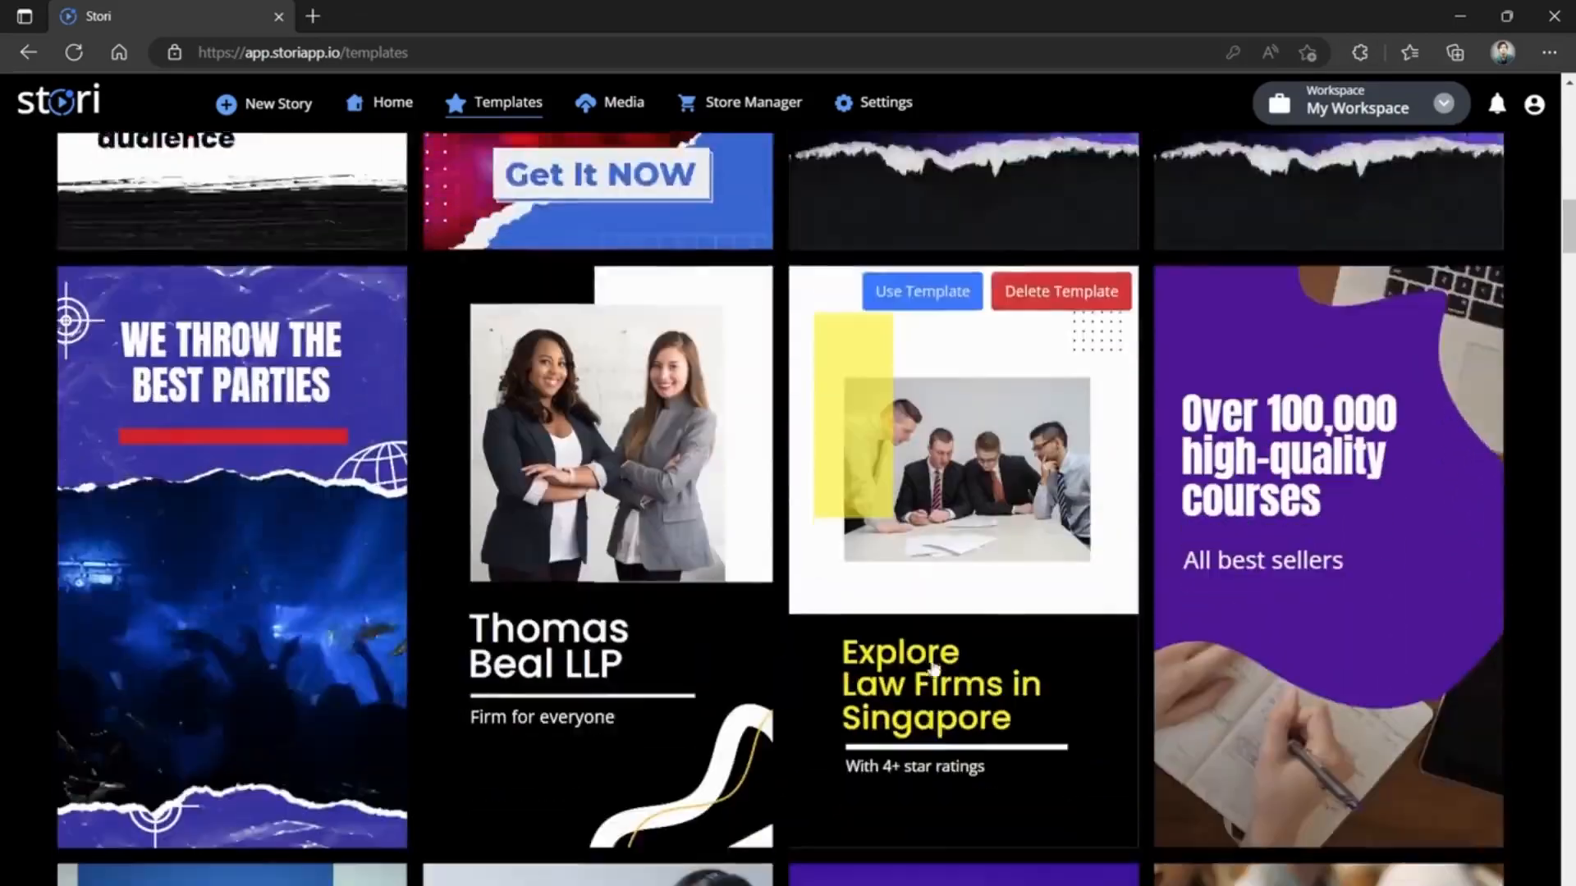
scroll(934, 669, down, 1)
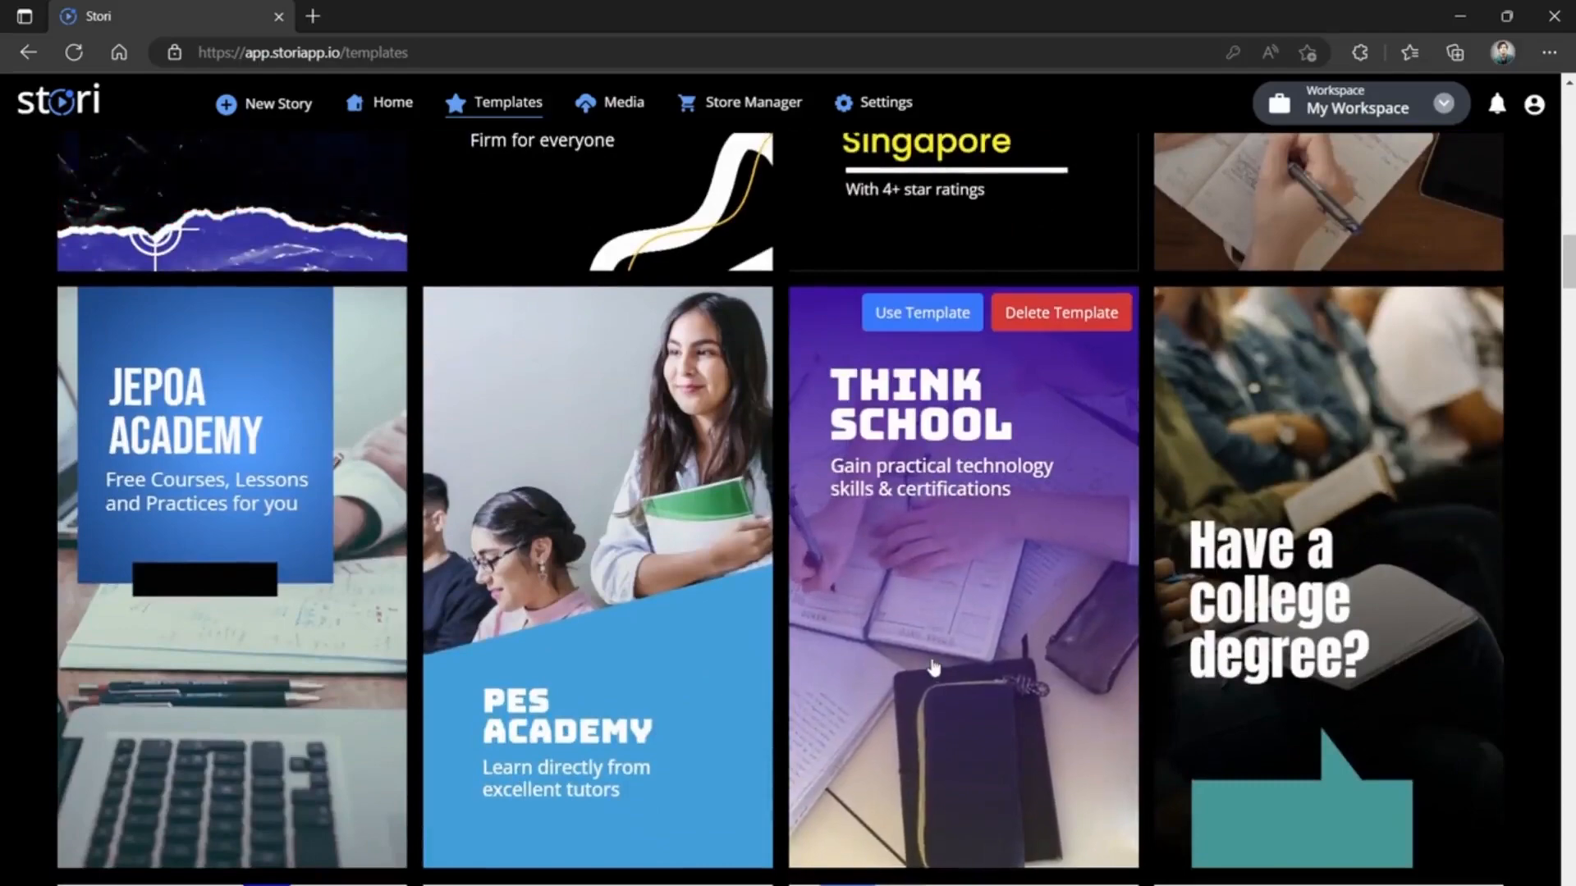
scroll(936, 664, up, 20)
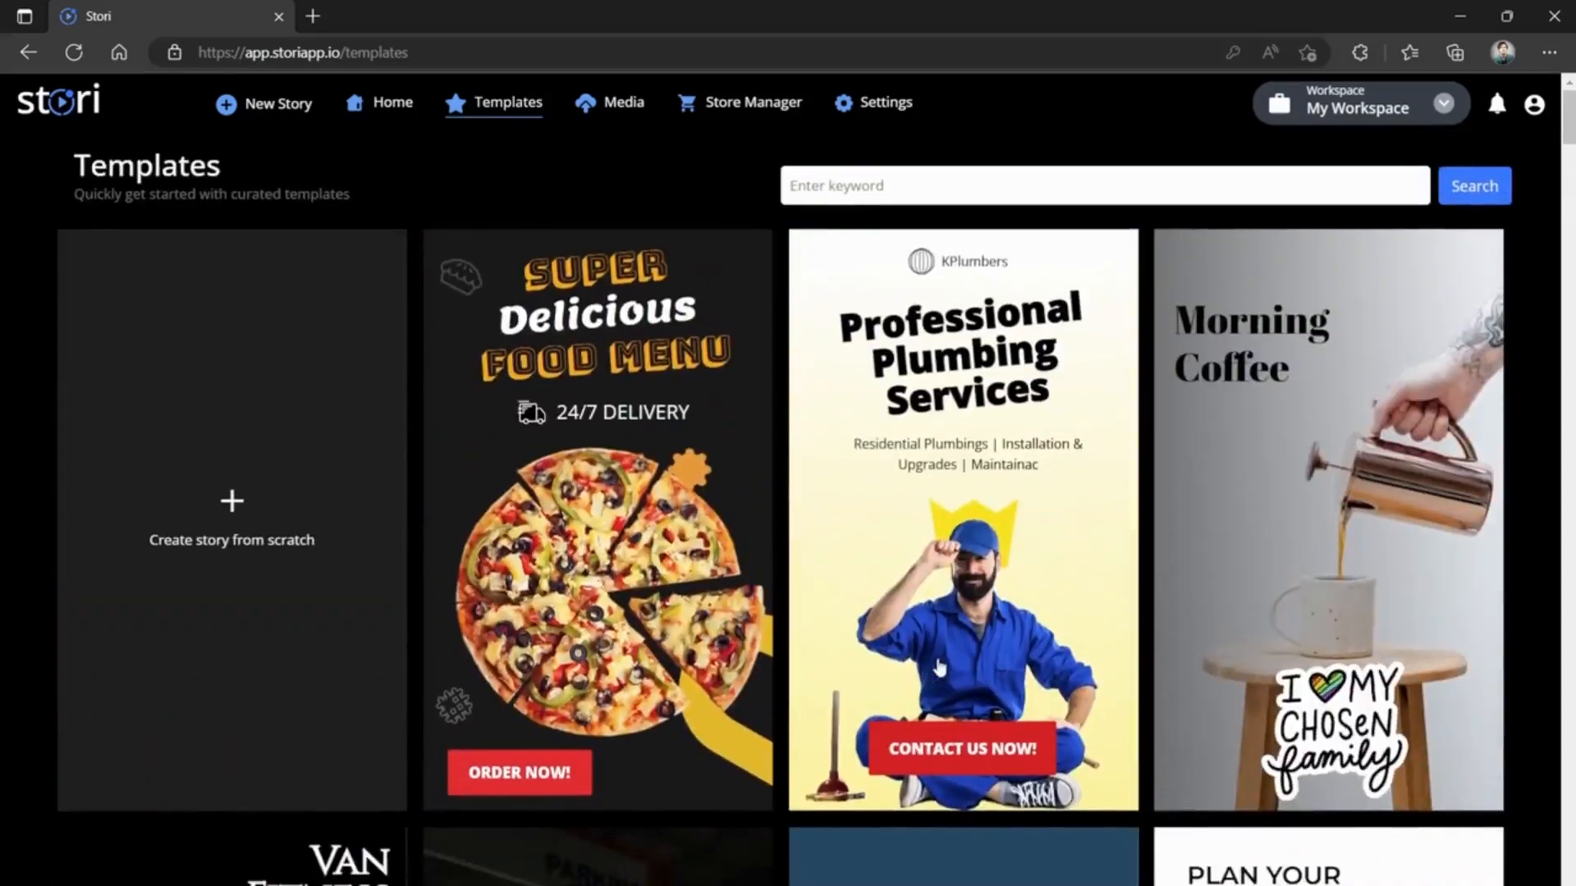
click(617, 105)
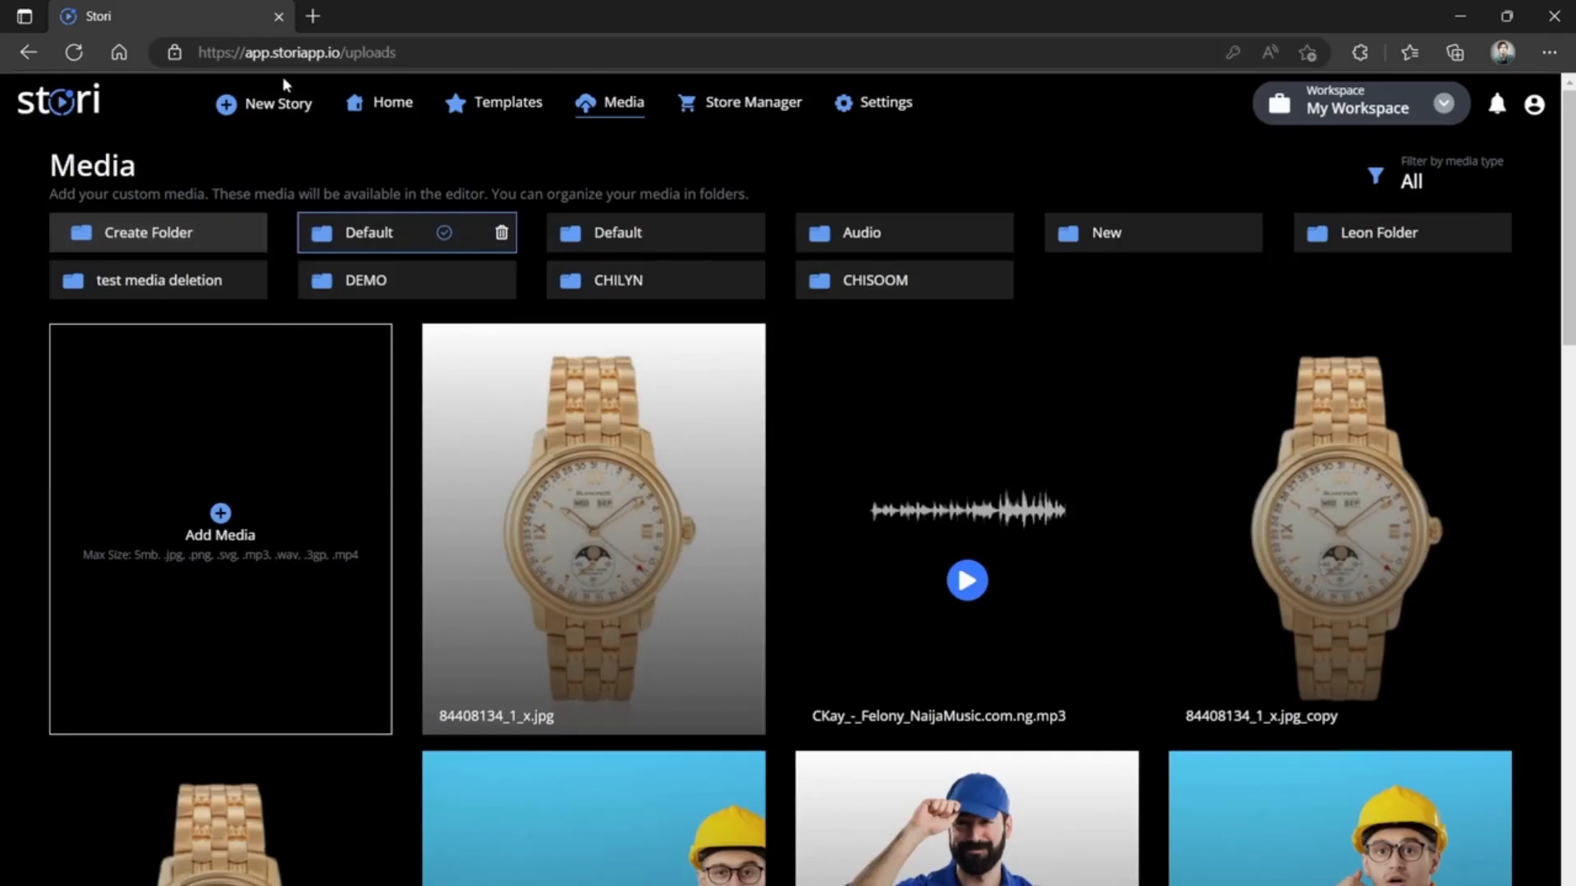
Create a new story titled DEMO from the "Super Delicious Food Menu" pizza template
click(267, 109)
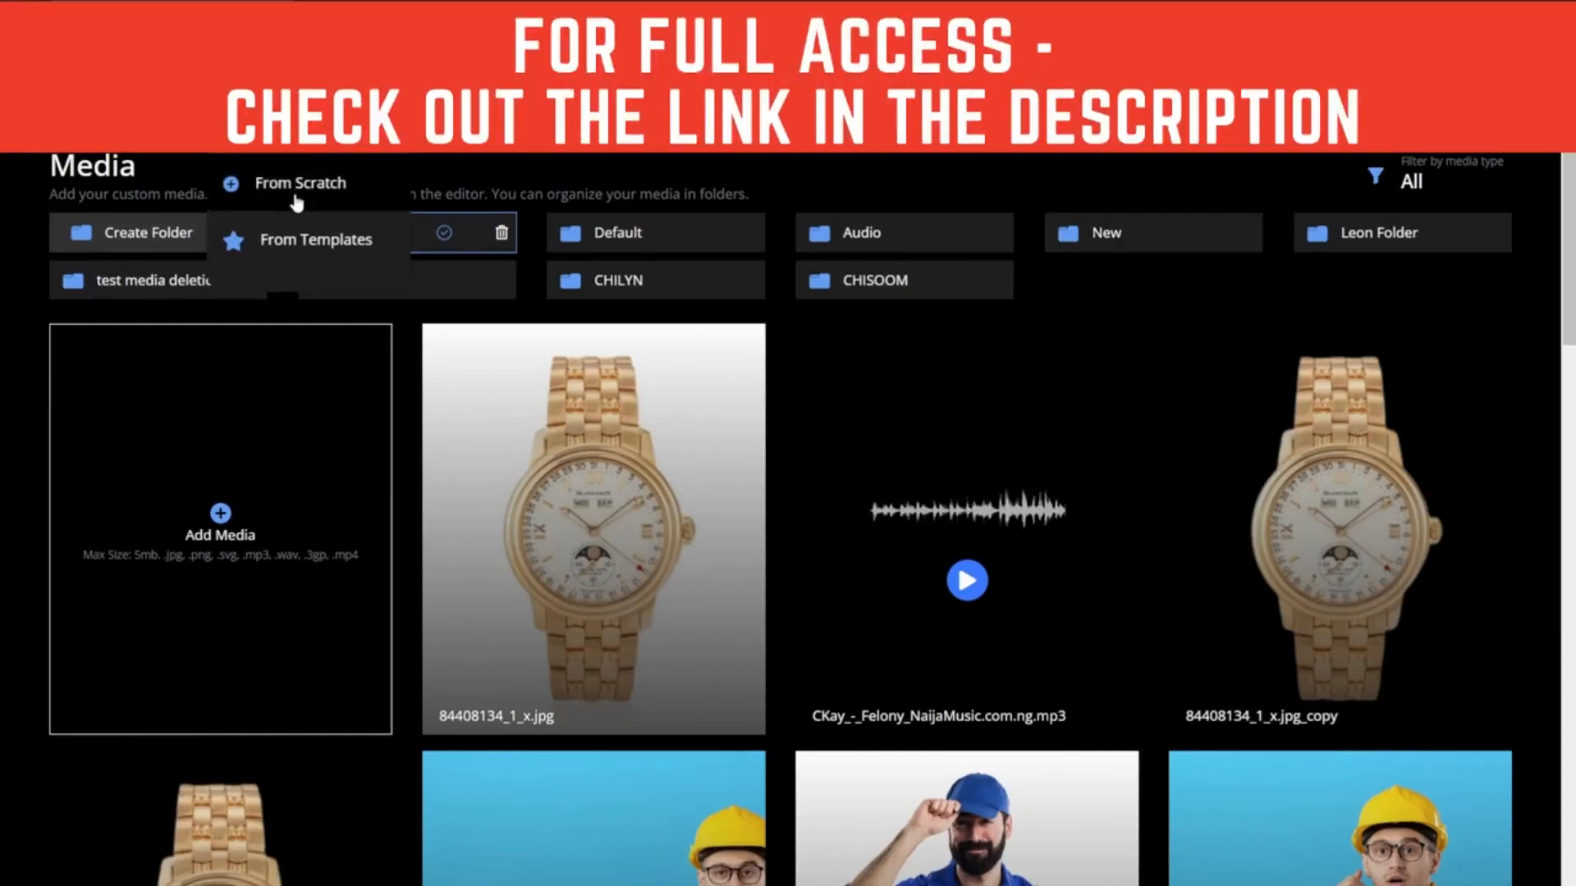
click(294, 242)
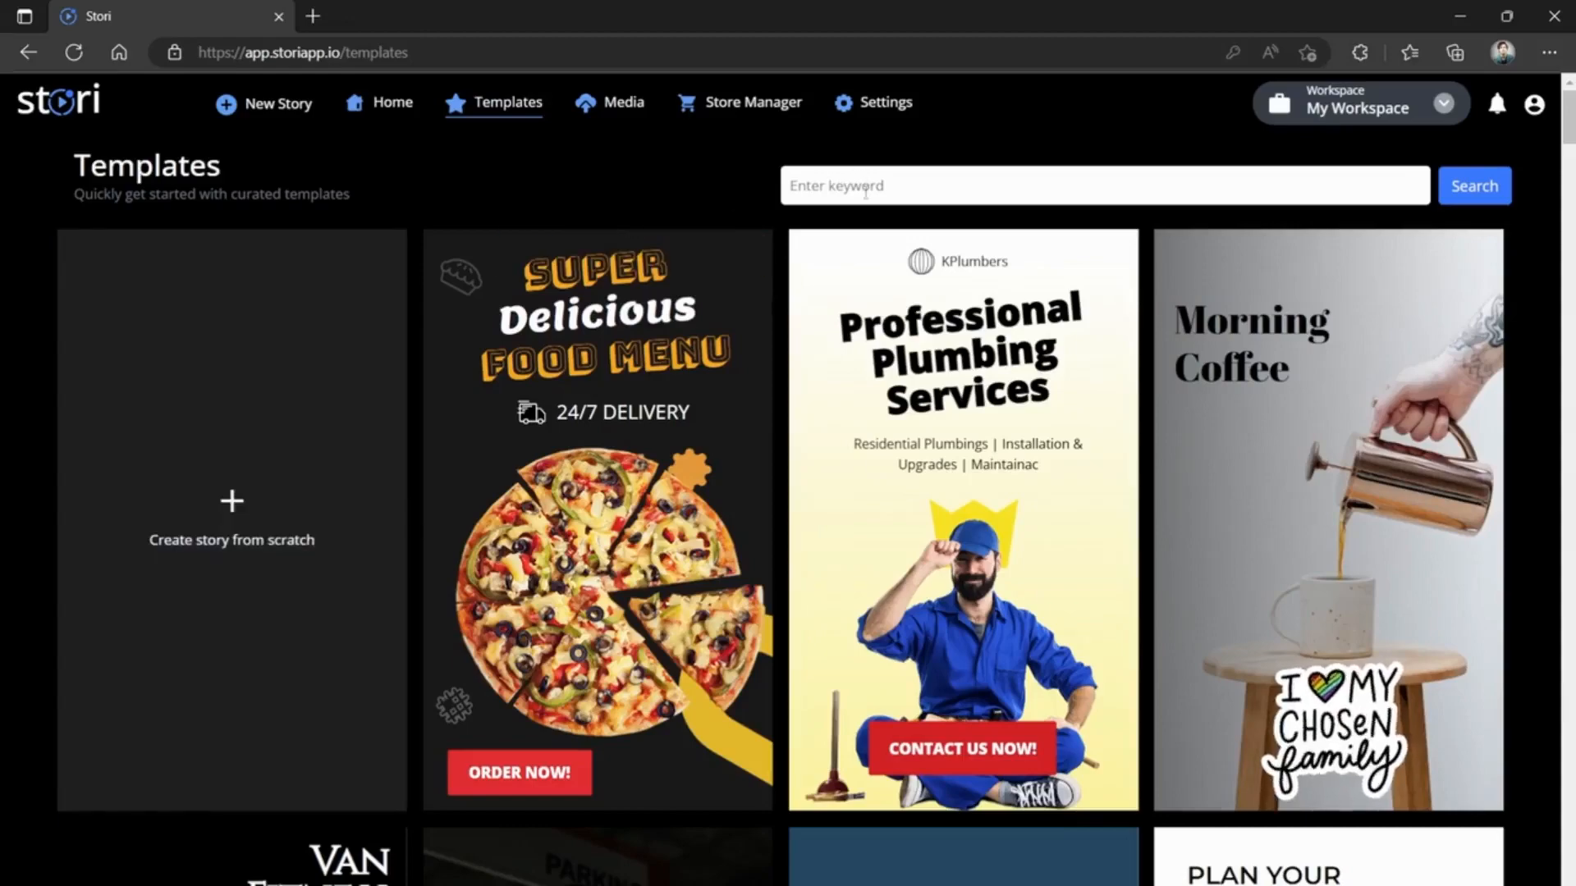
scroll(791, 317, down, 20)
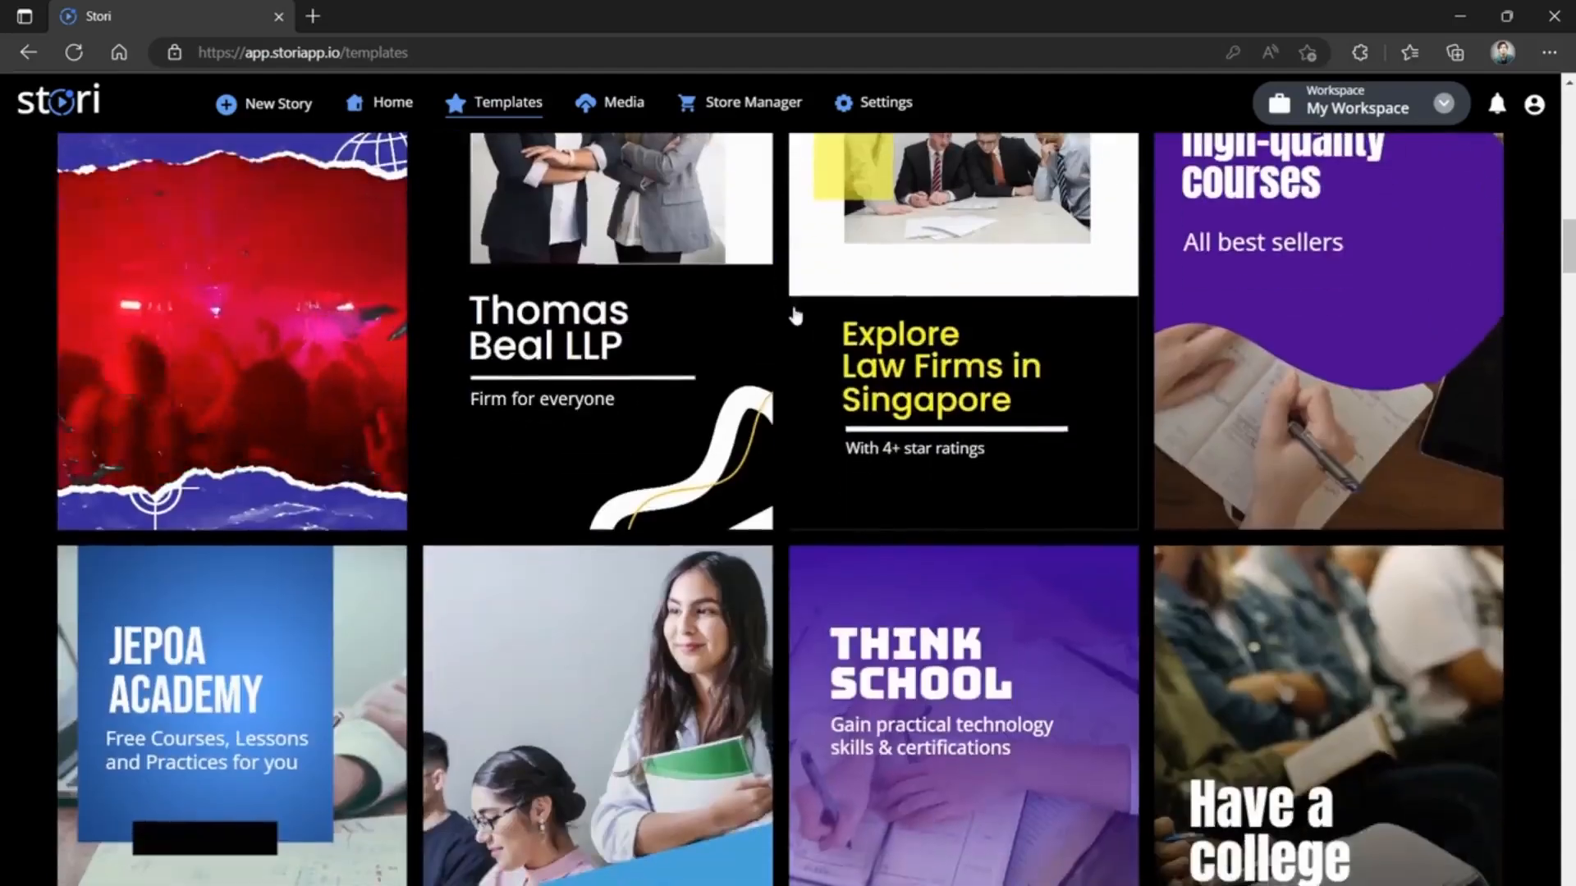
scroll(795, 317, down, 5)
scroll(795, 317, up, 20)
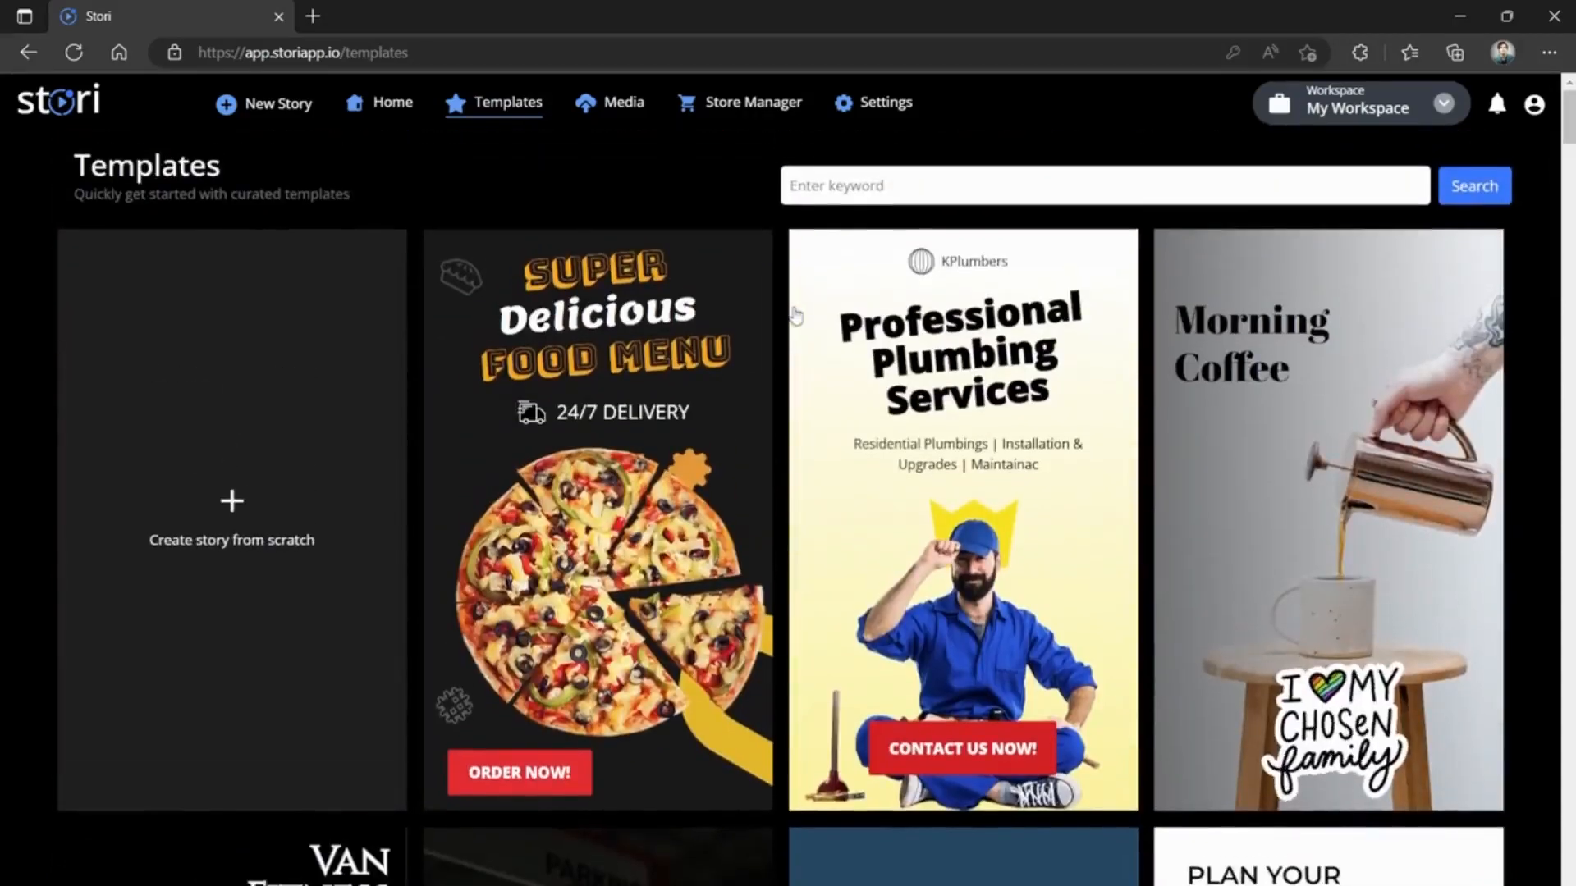
mouse_move(745, 326)
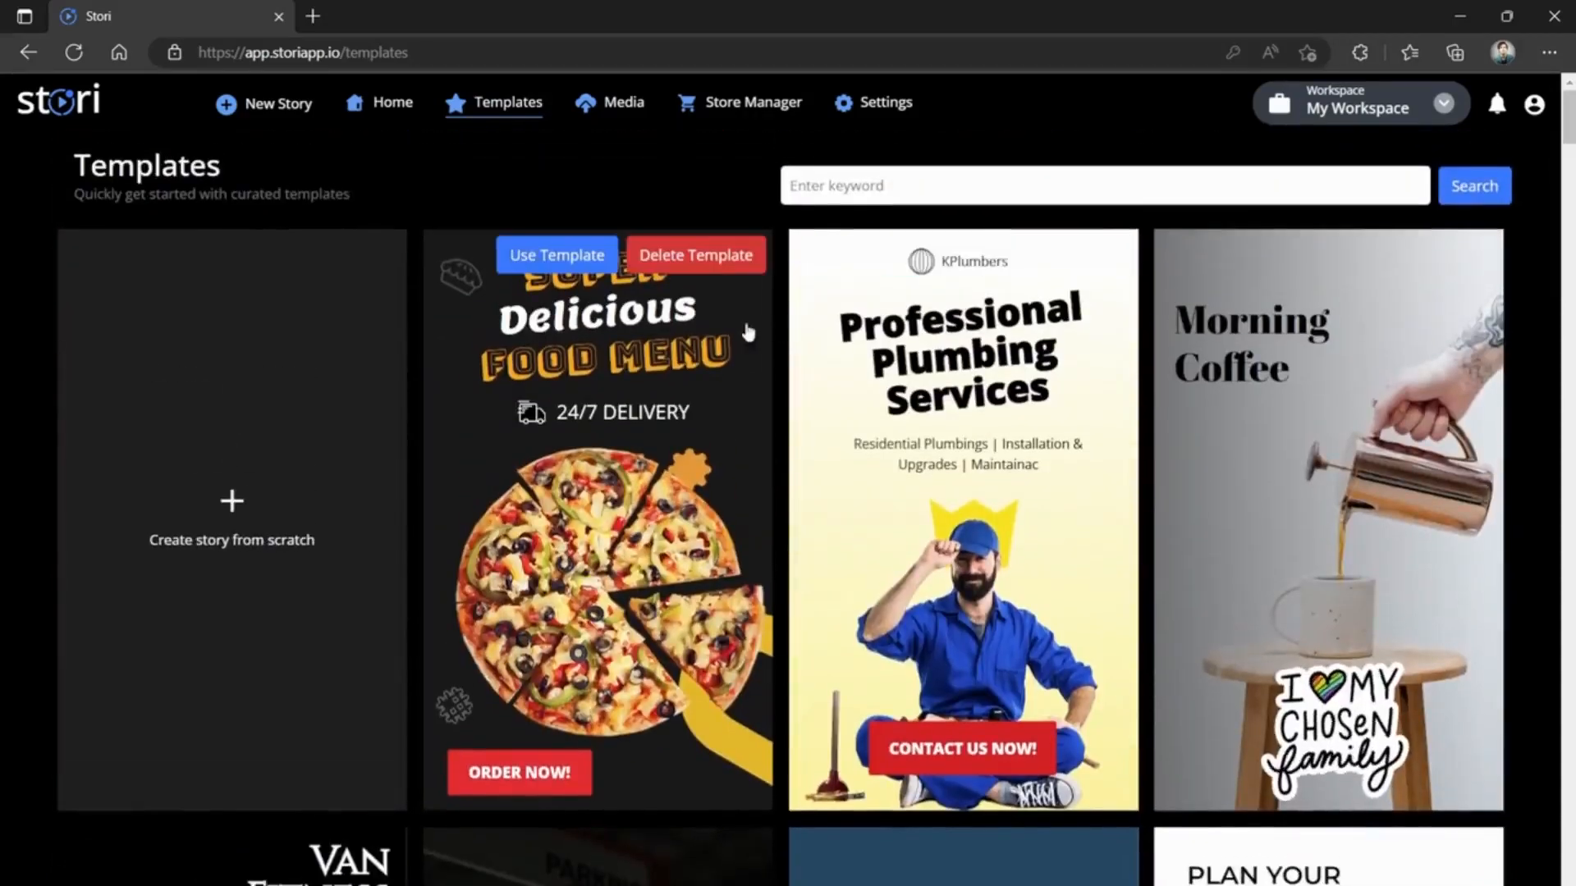
click(557, 256)
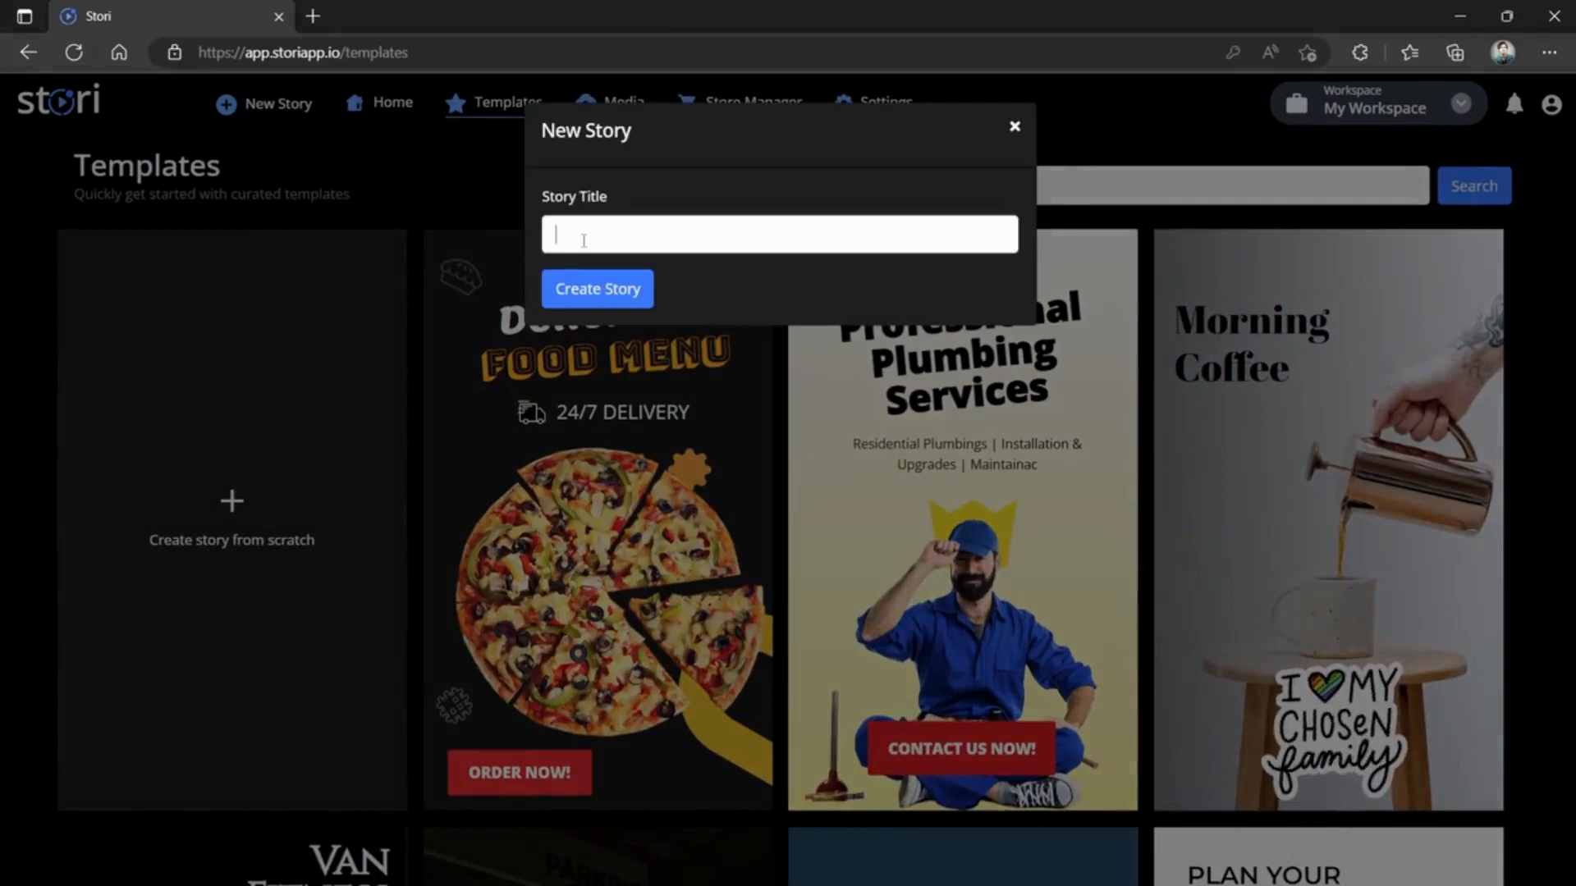
click(584, 240)
text(DEMO)
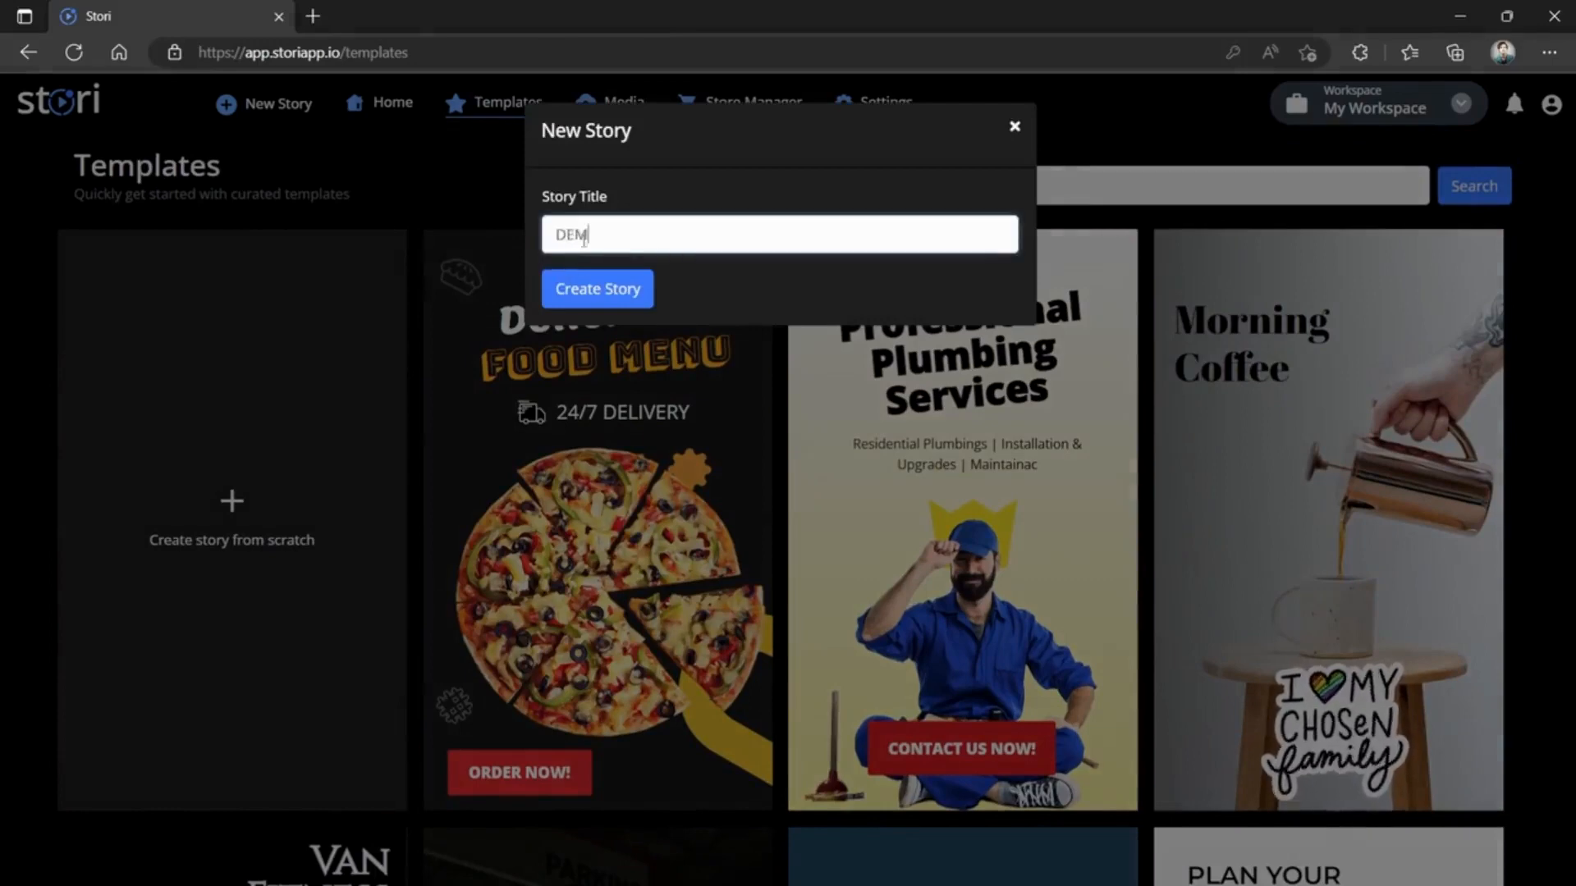
click(597, 287)
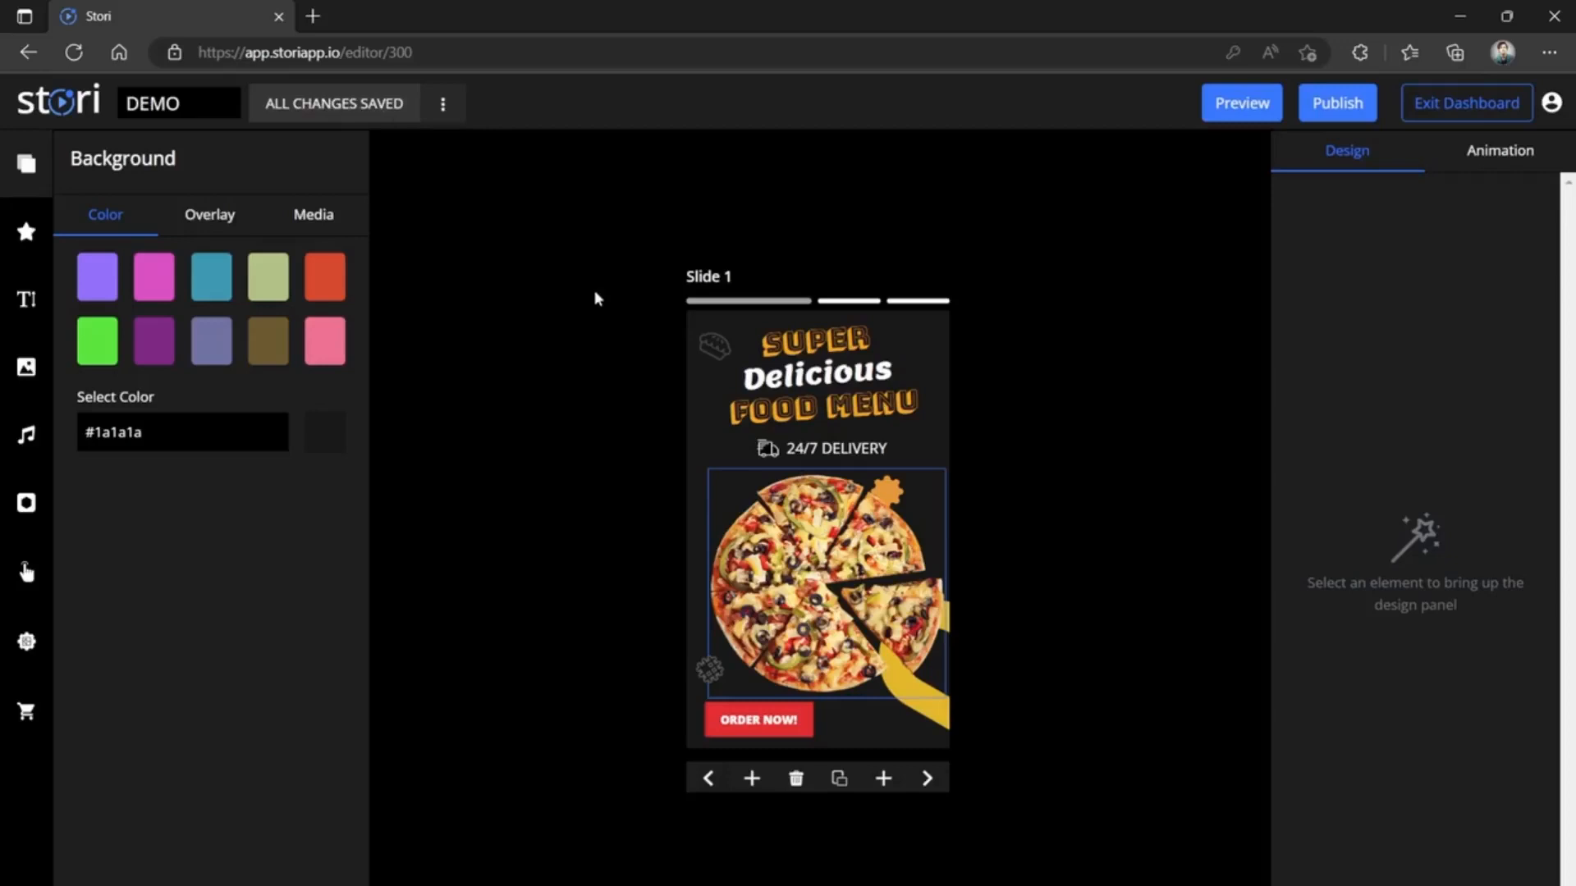
Try the purple, pink and teal preset colours as the background of slide 1
click(114, 285)
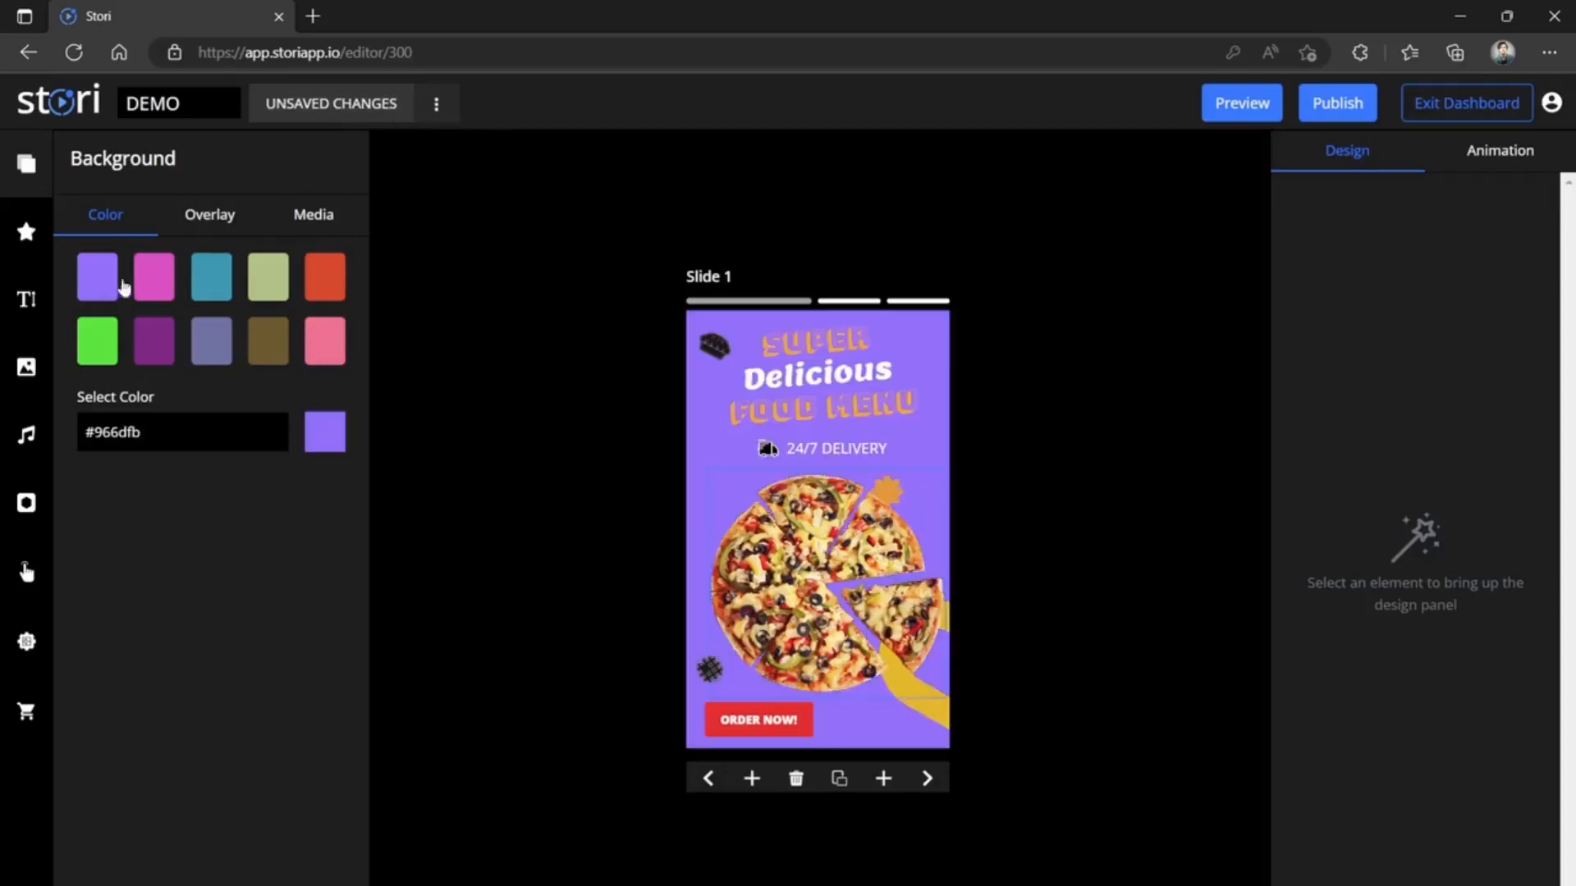
click(153, 287)
click(210, 285)
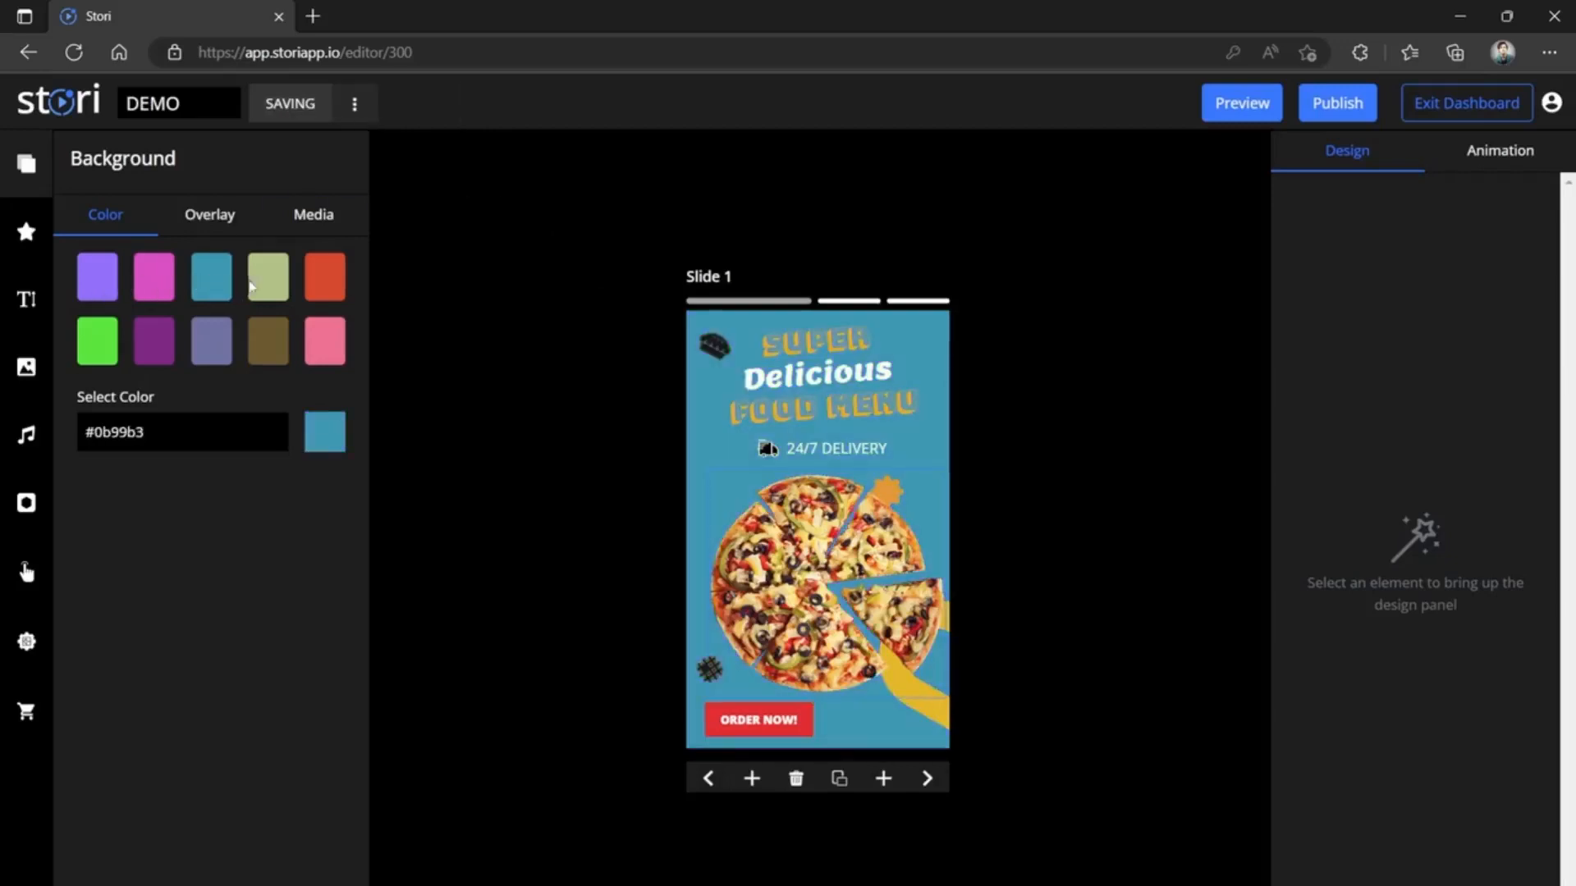
Search the background videos for "pizza" and apply the clip of a pizza in a dark oven to slide 1
click(320, 224)
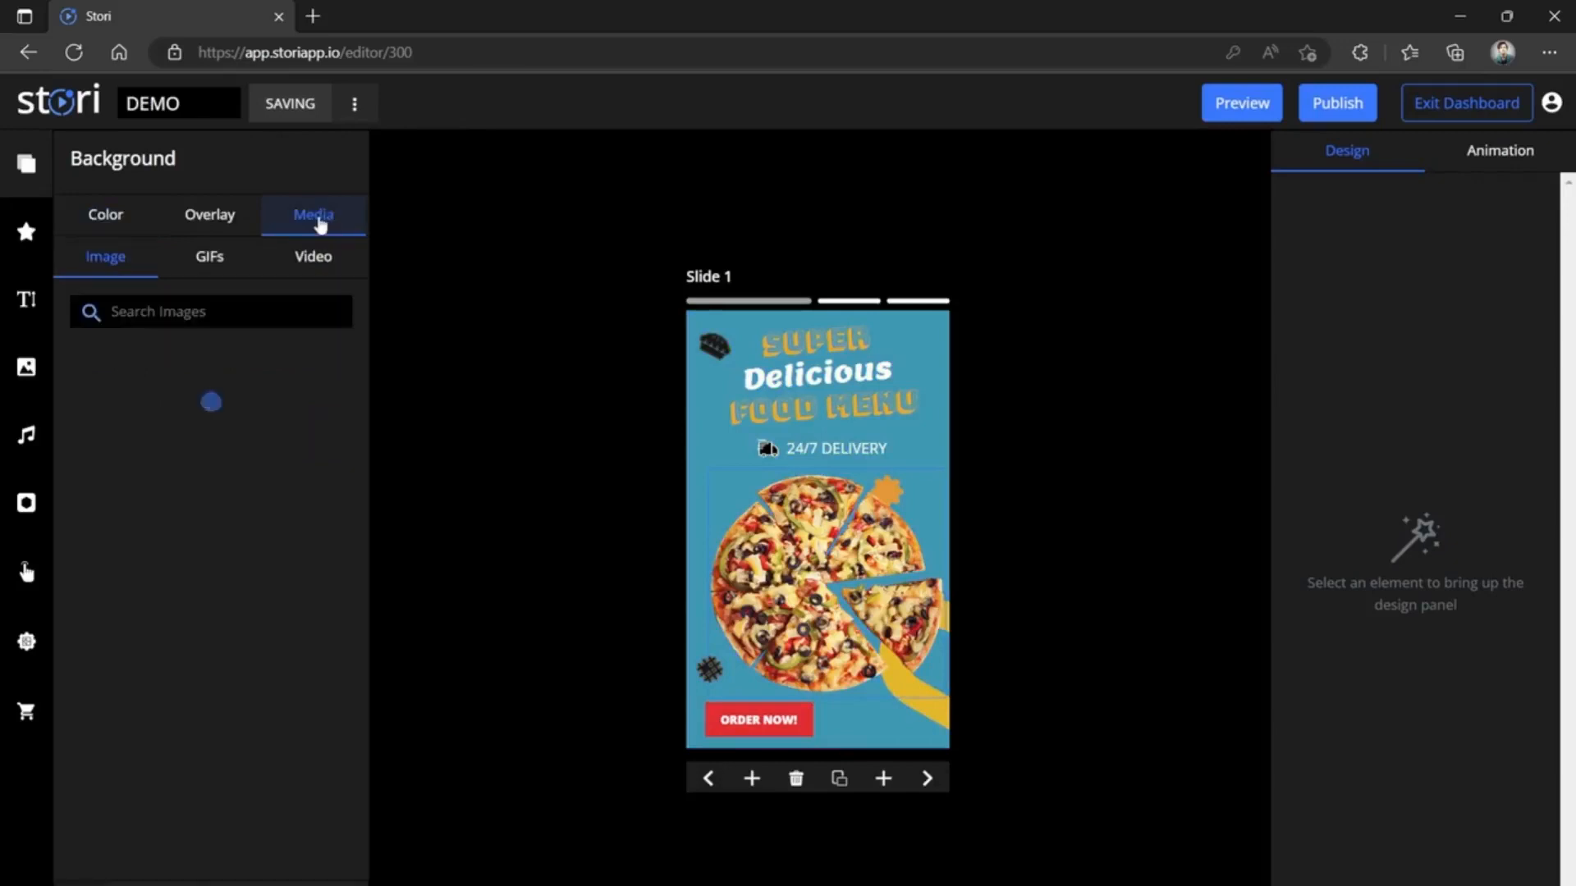
scroll(179, 367, down, 2)
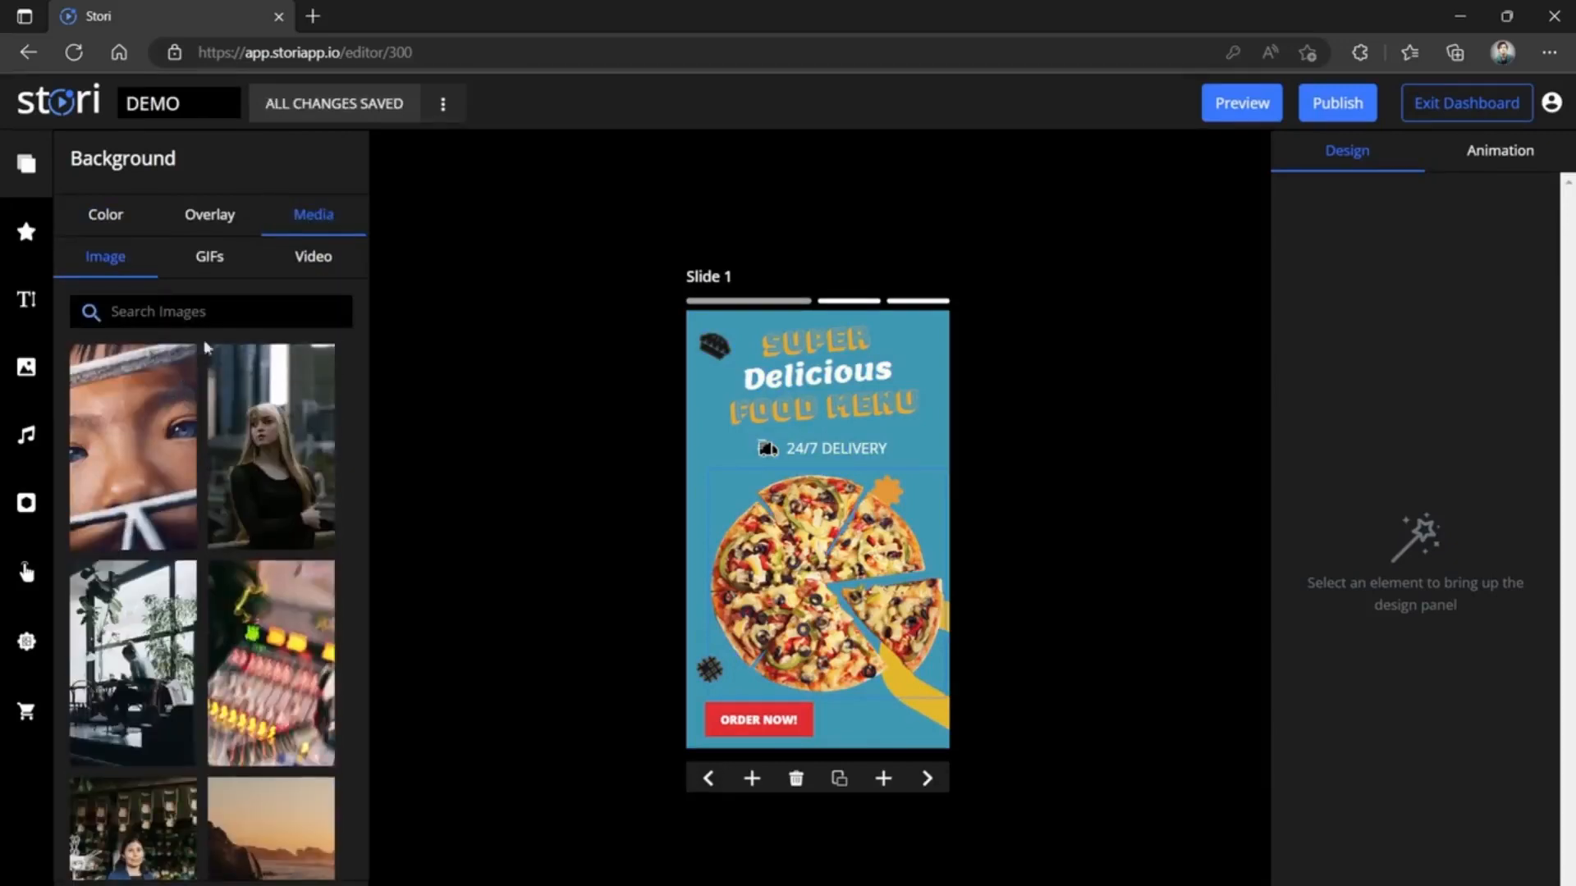
click(311, 258)
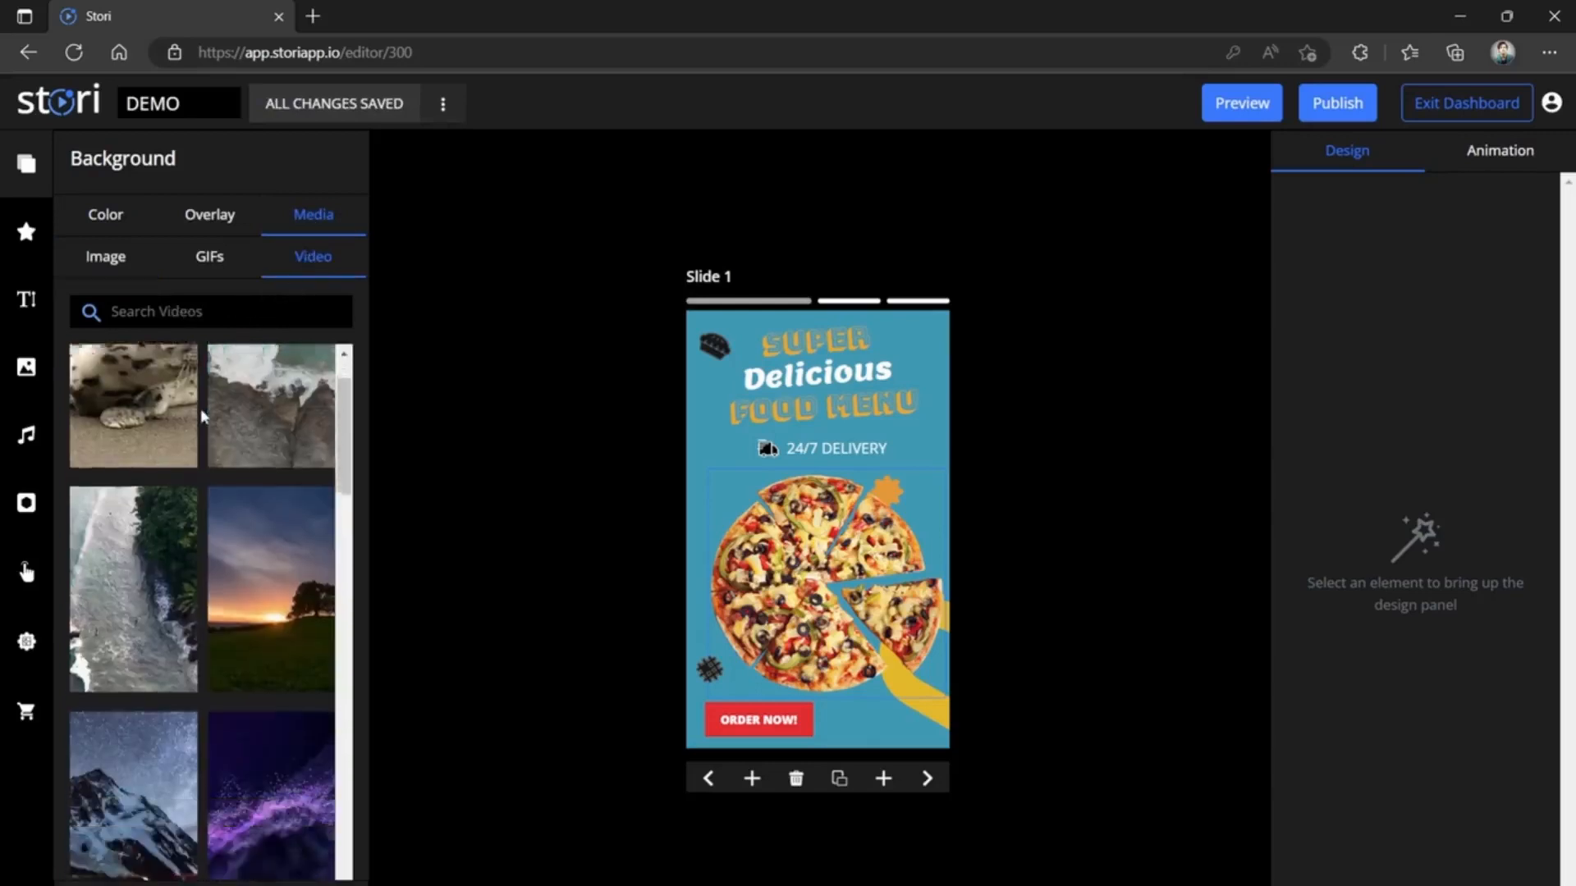
scroll(201, 407, down, 4)
scroll(200, 407, up, 4)
click(198, 315)
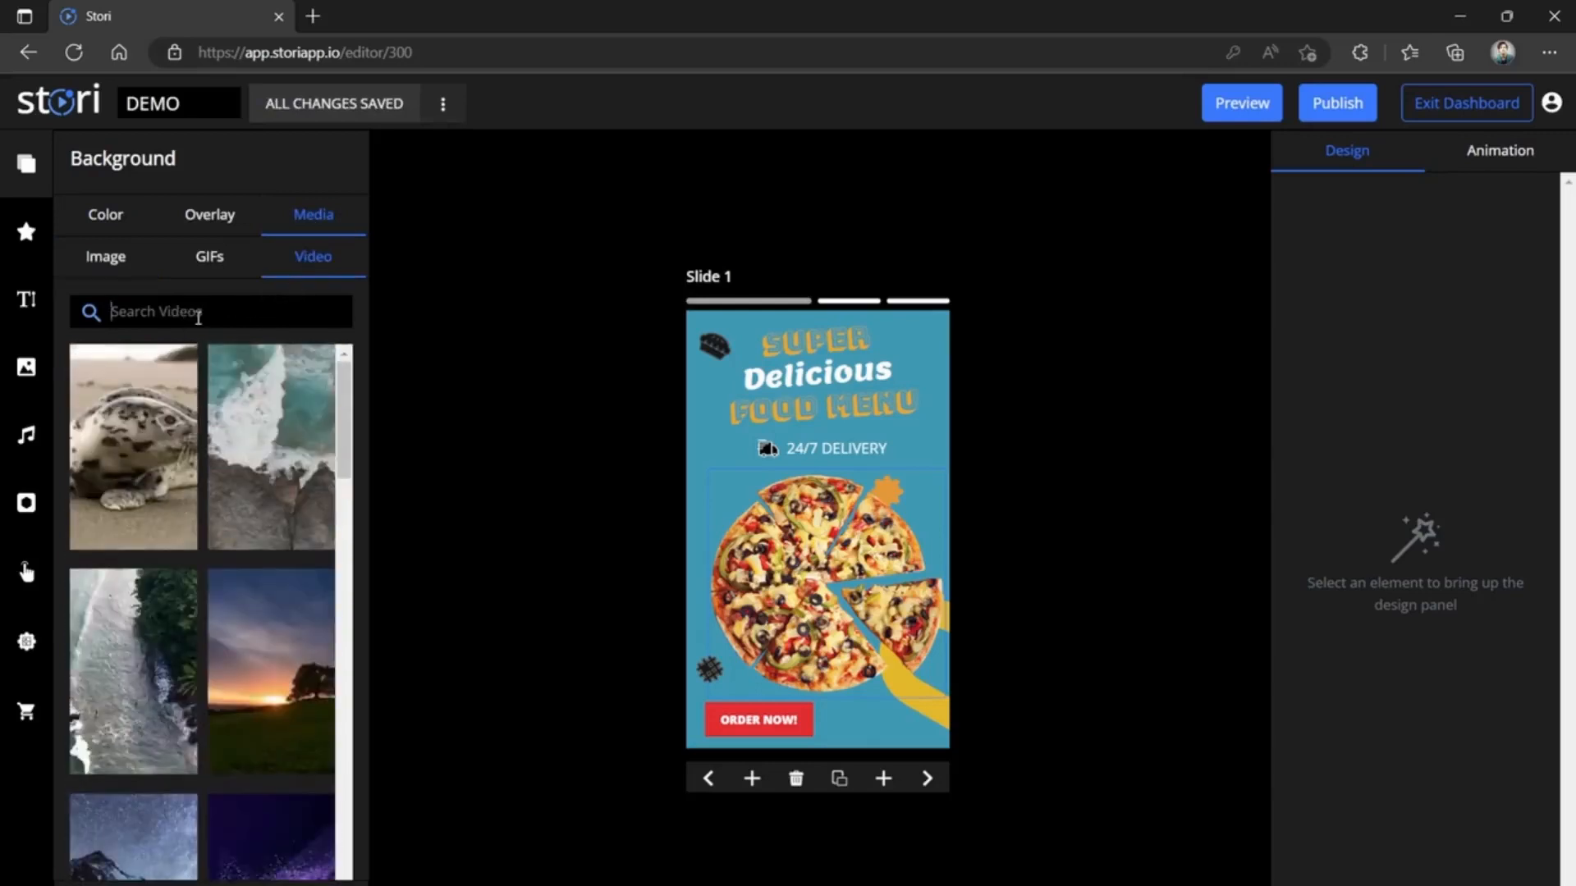
text(pizza)
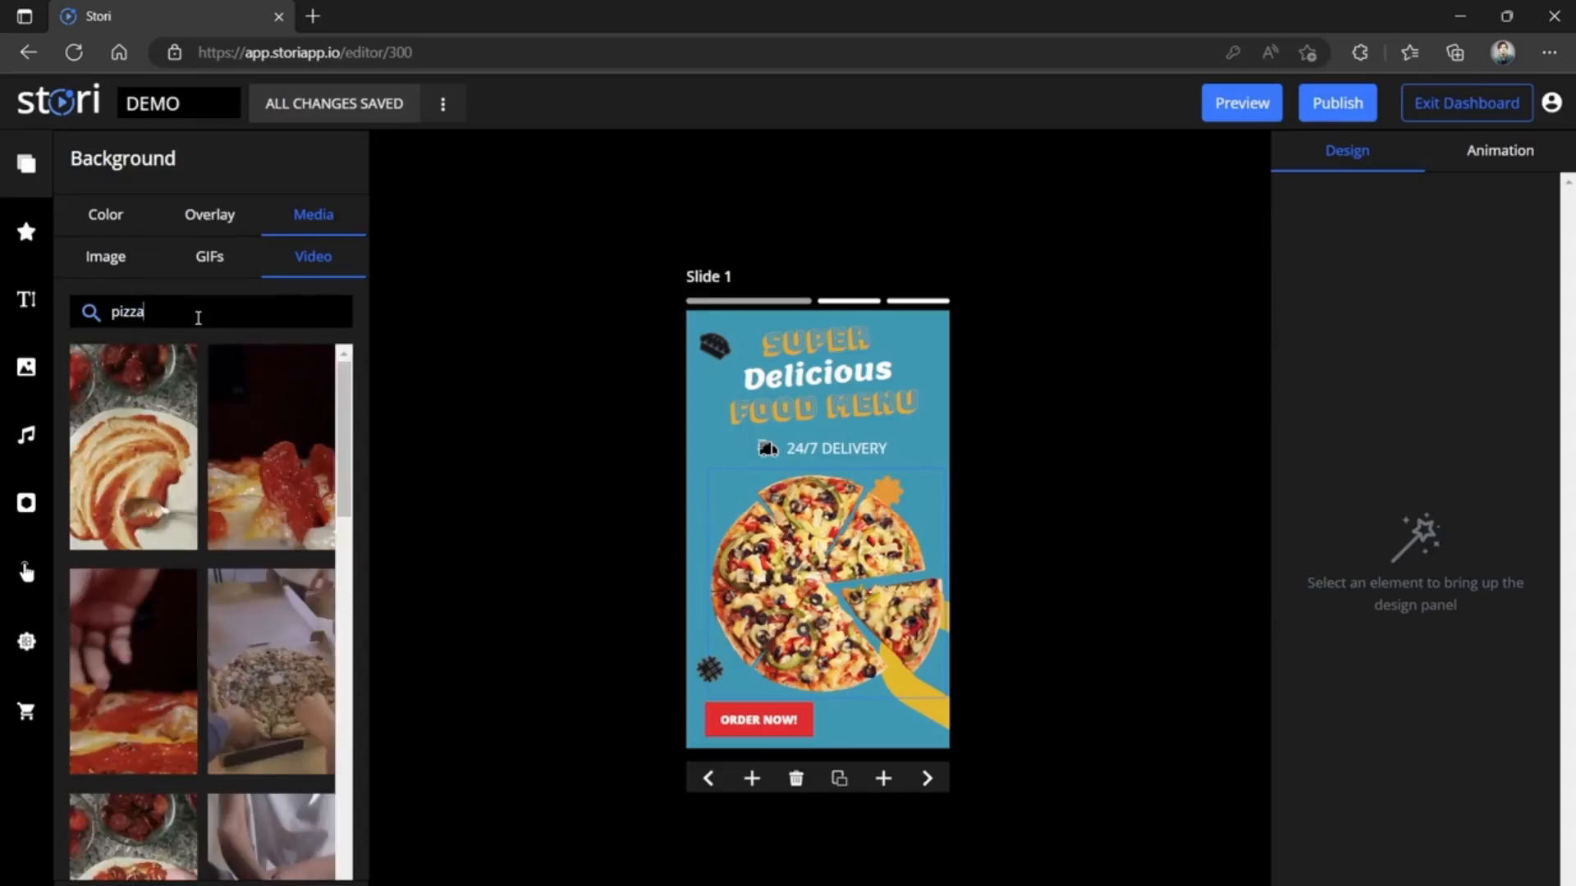
scroll(207, 420, down, 10)
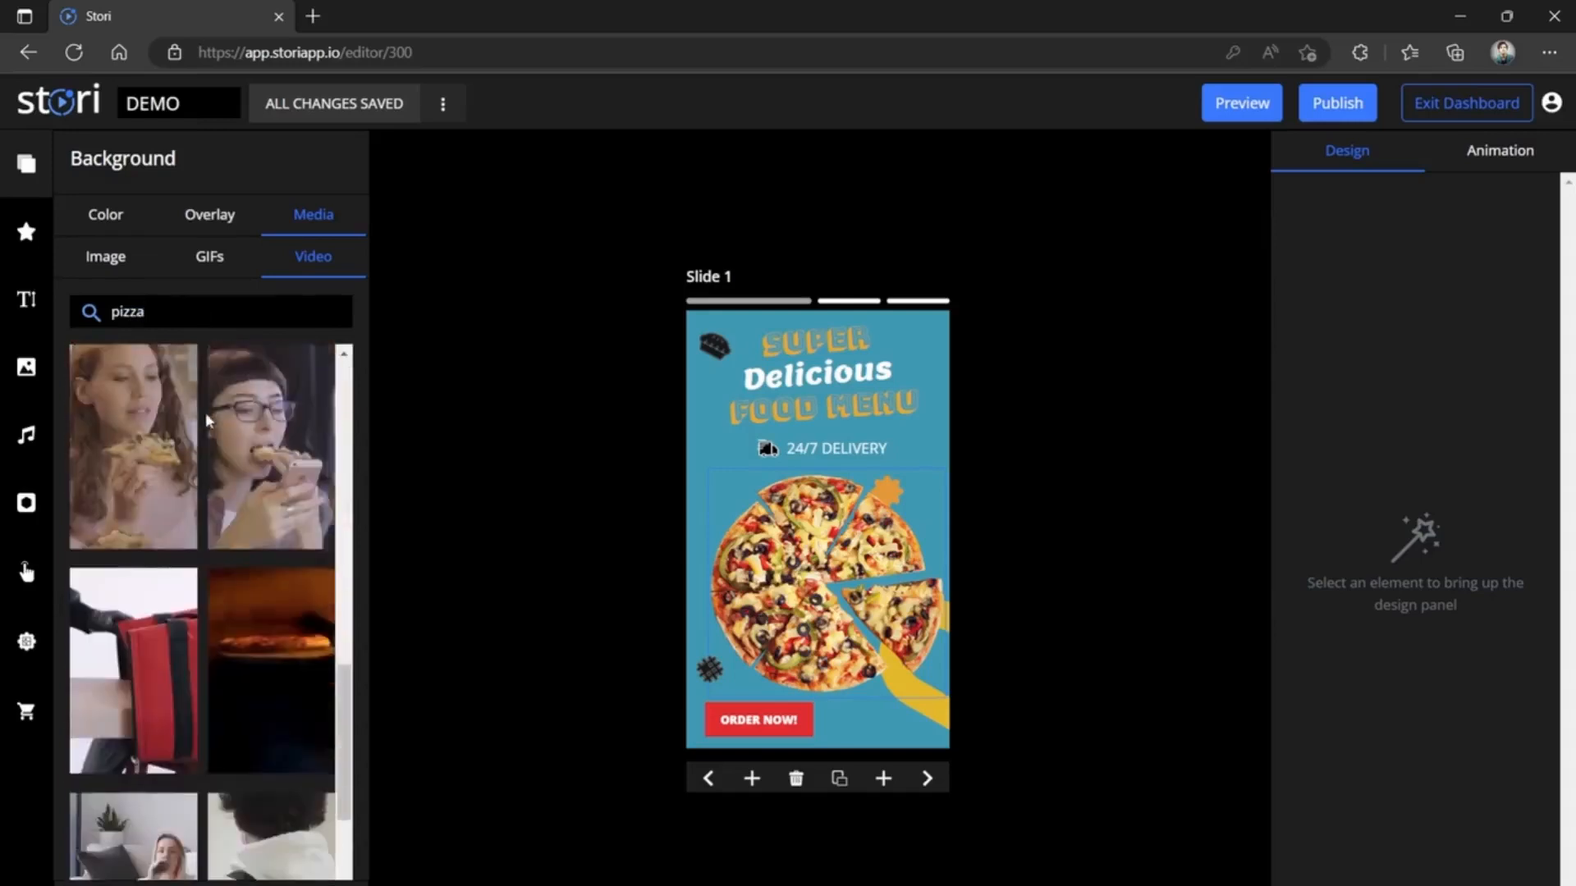
mouse_move(258, 478)
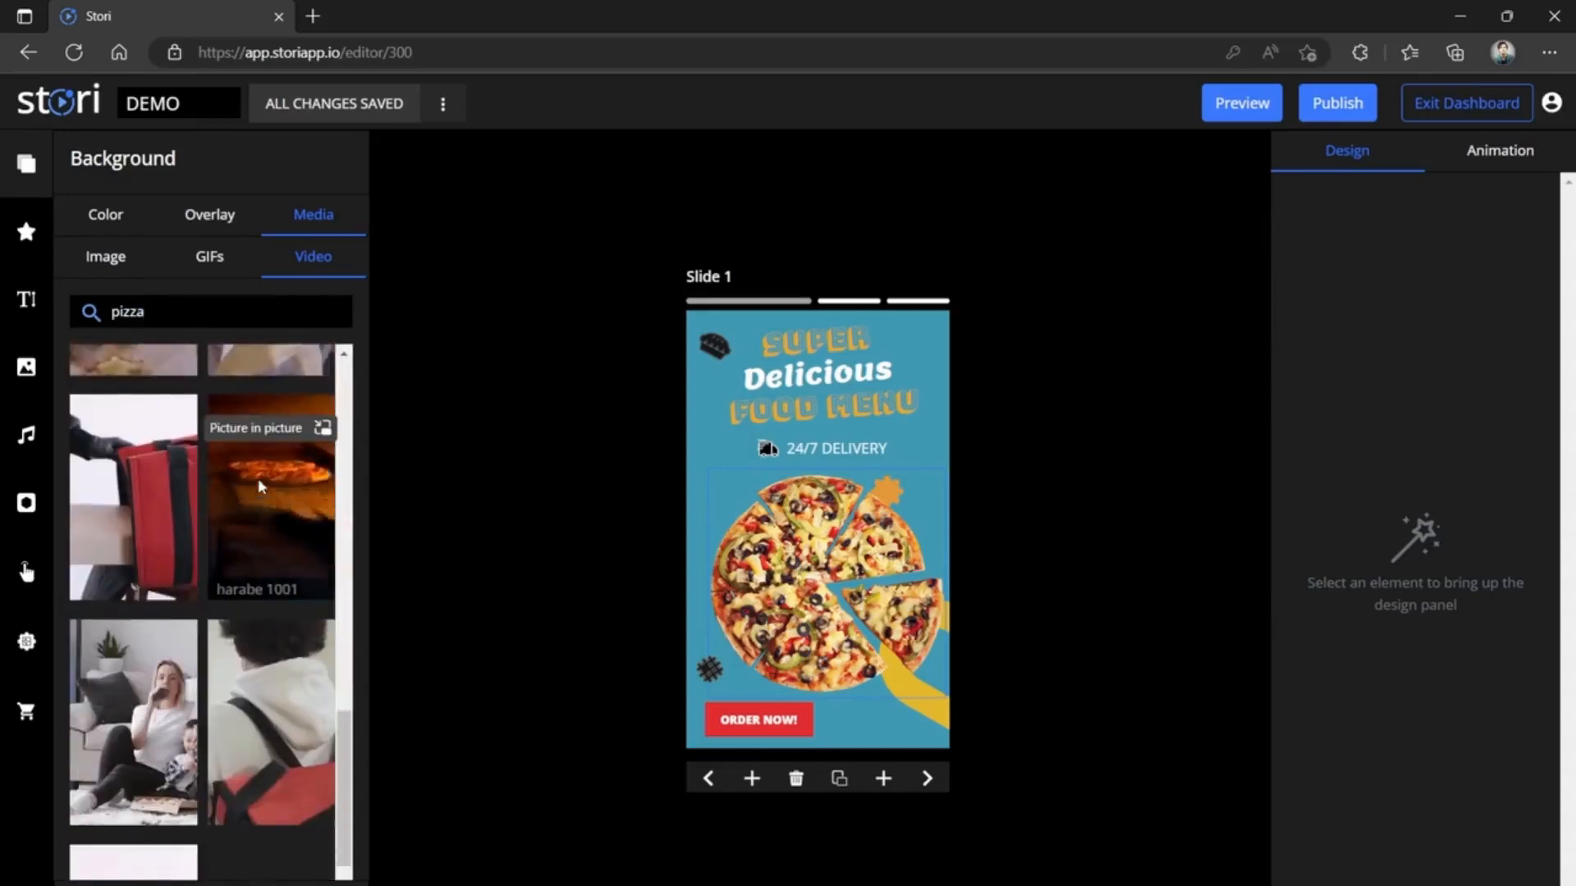
click(258, 487)
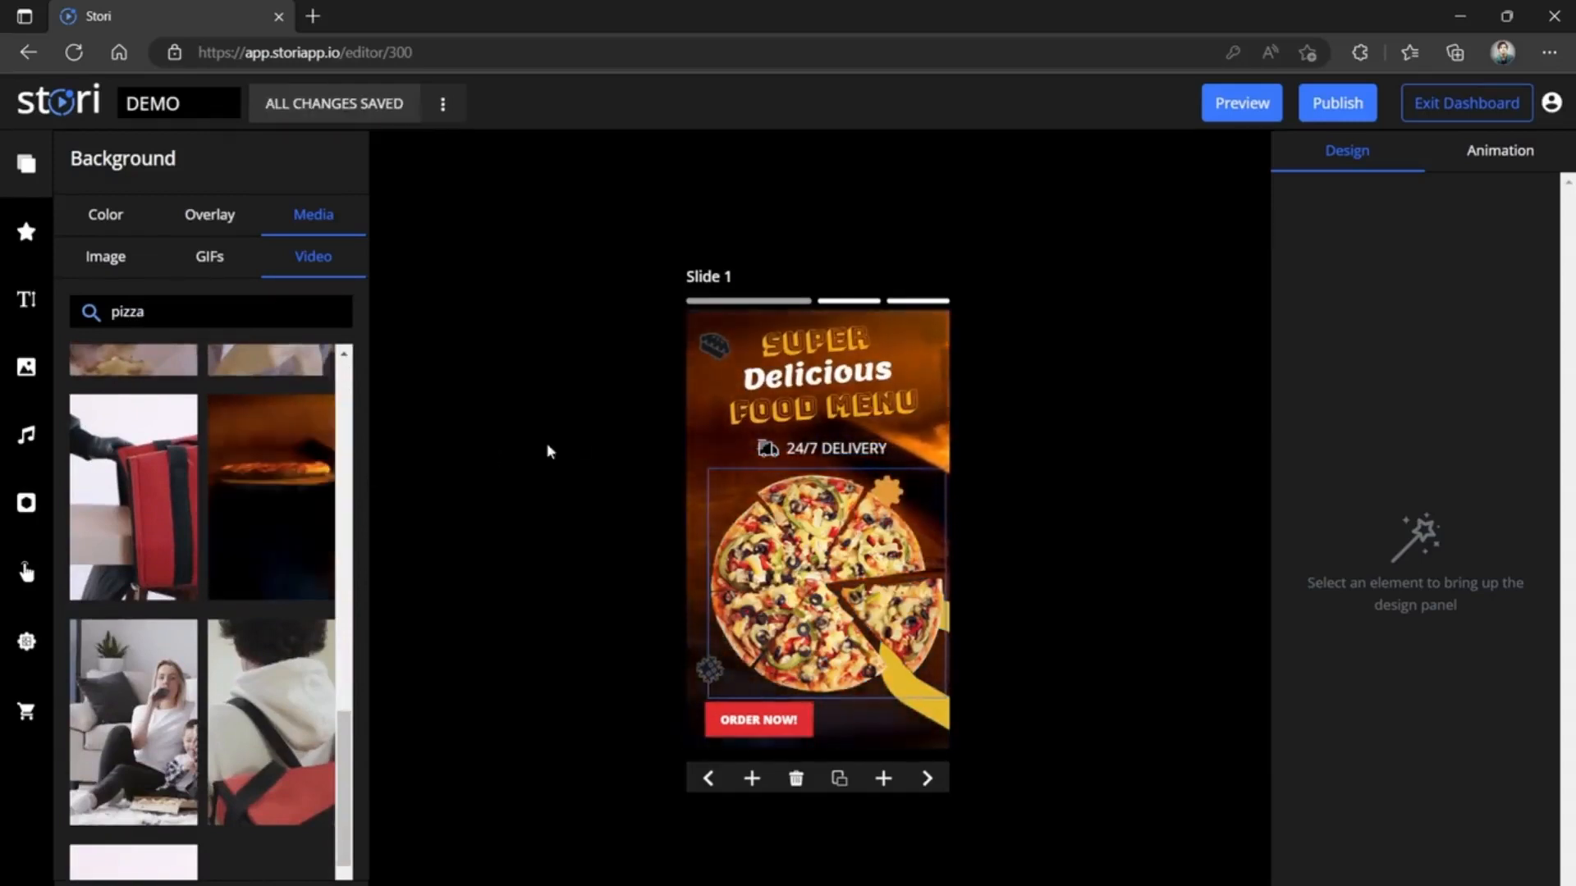
Try left and right alignment on the "Delicious" text, and set it to horizontally centred on the slide
click(820, 365)
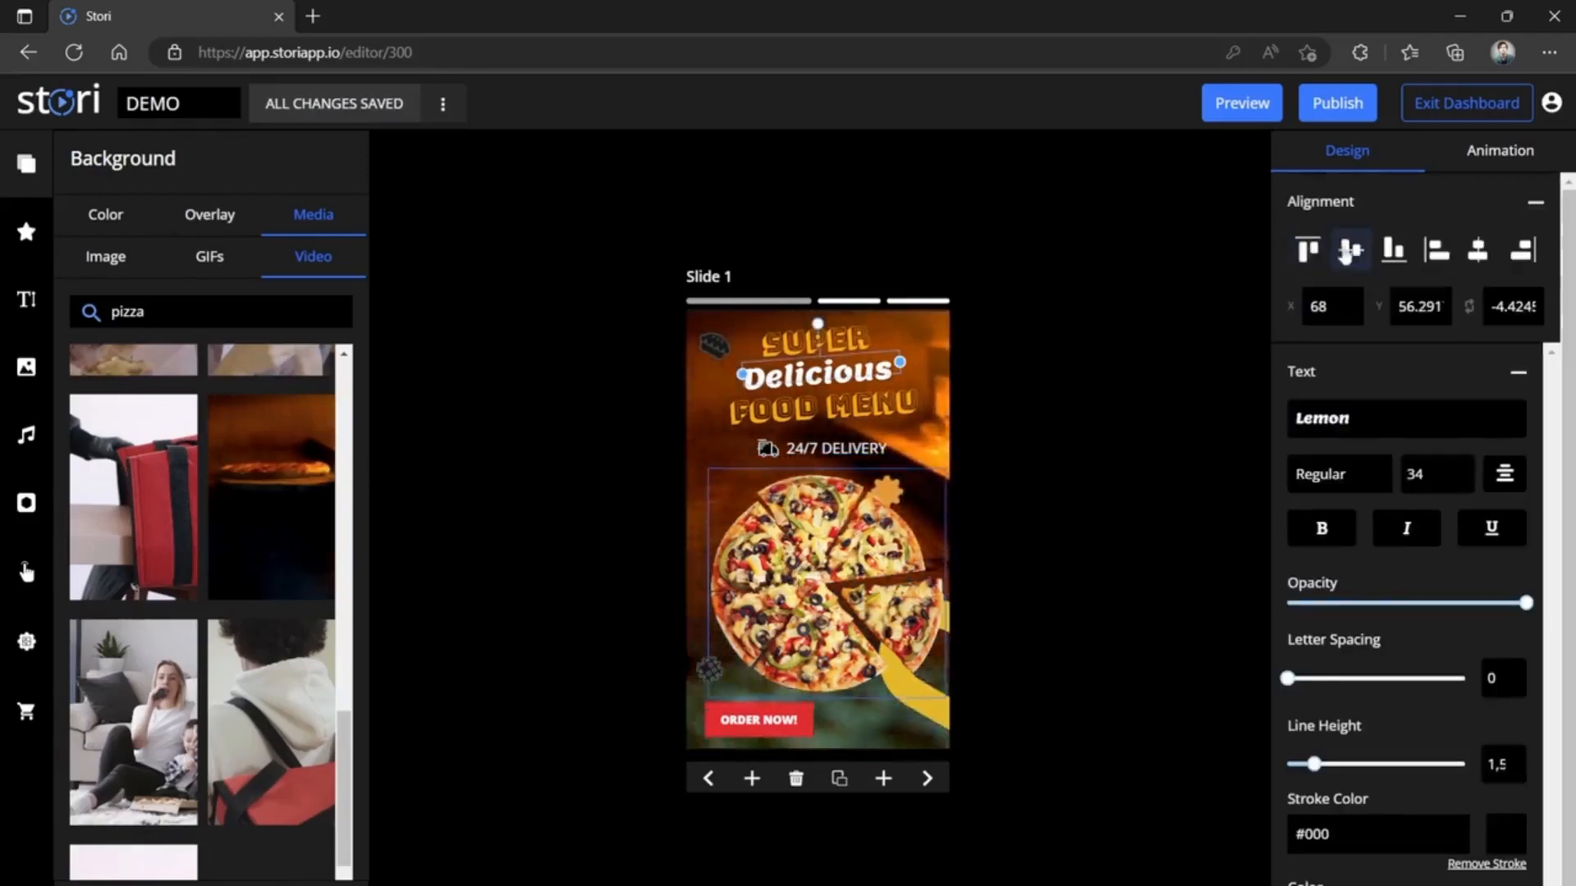
click(1436, 251)
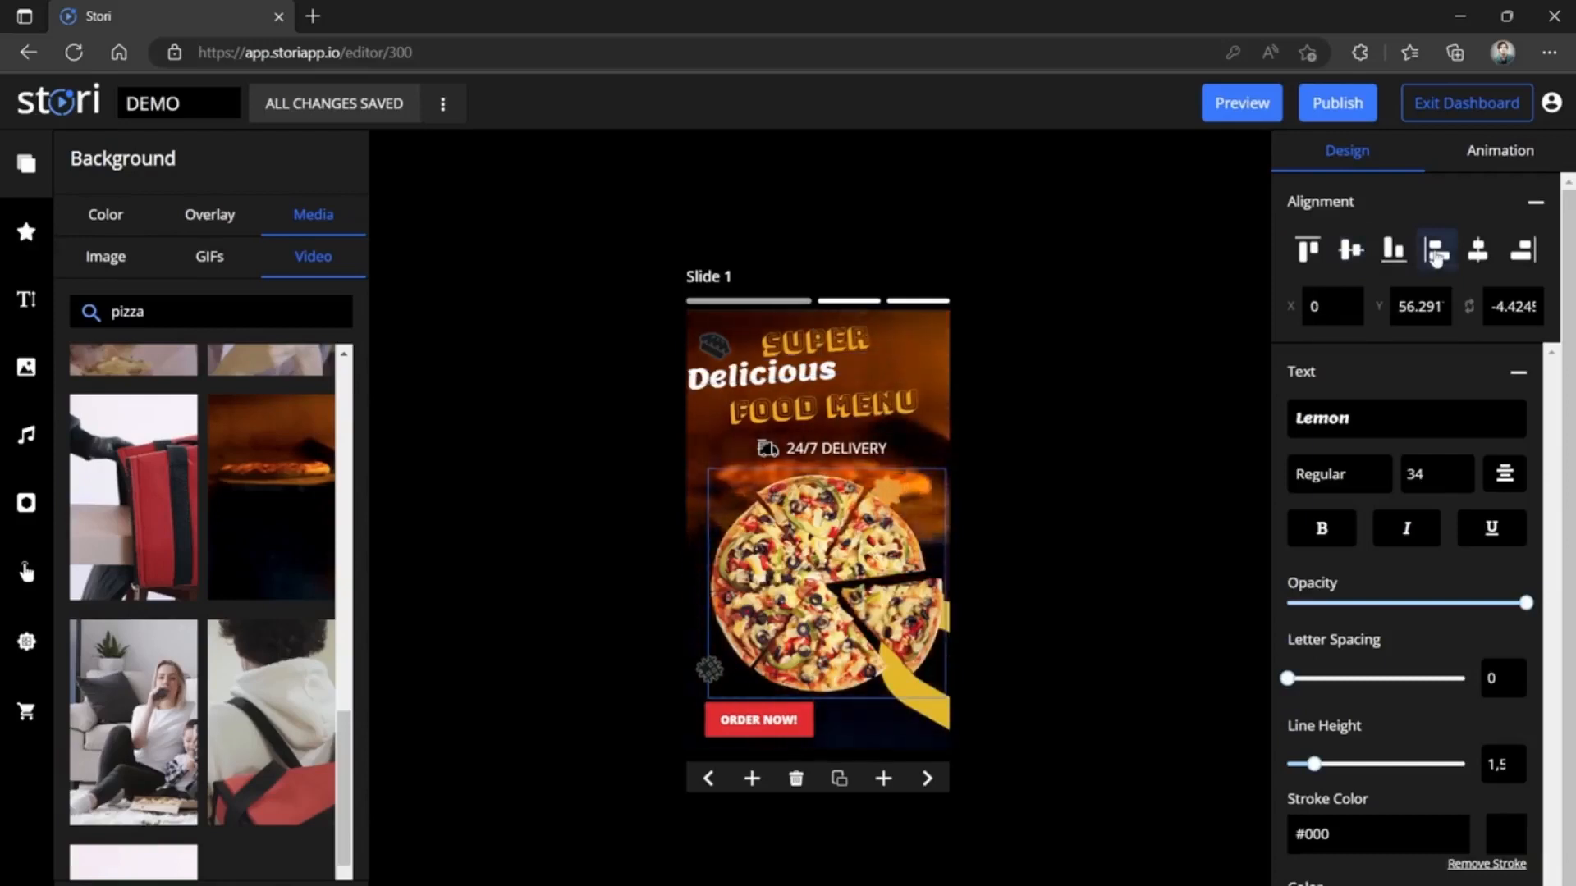
click(1478, 251)
click(1522, 252)
click(1478, 251)
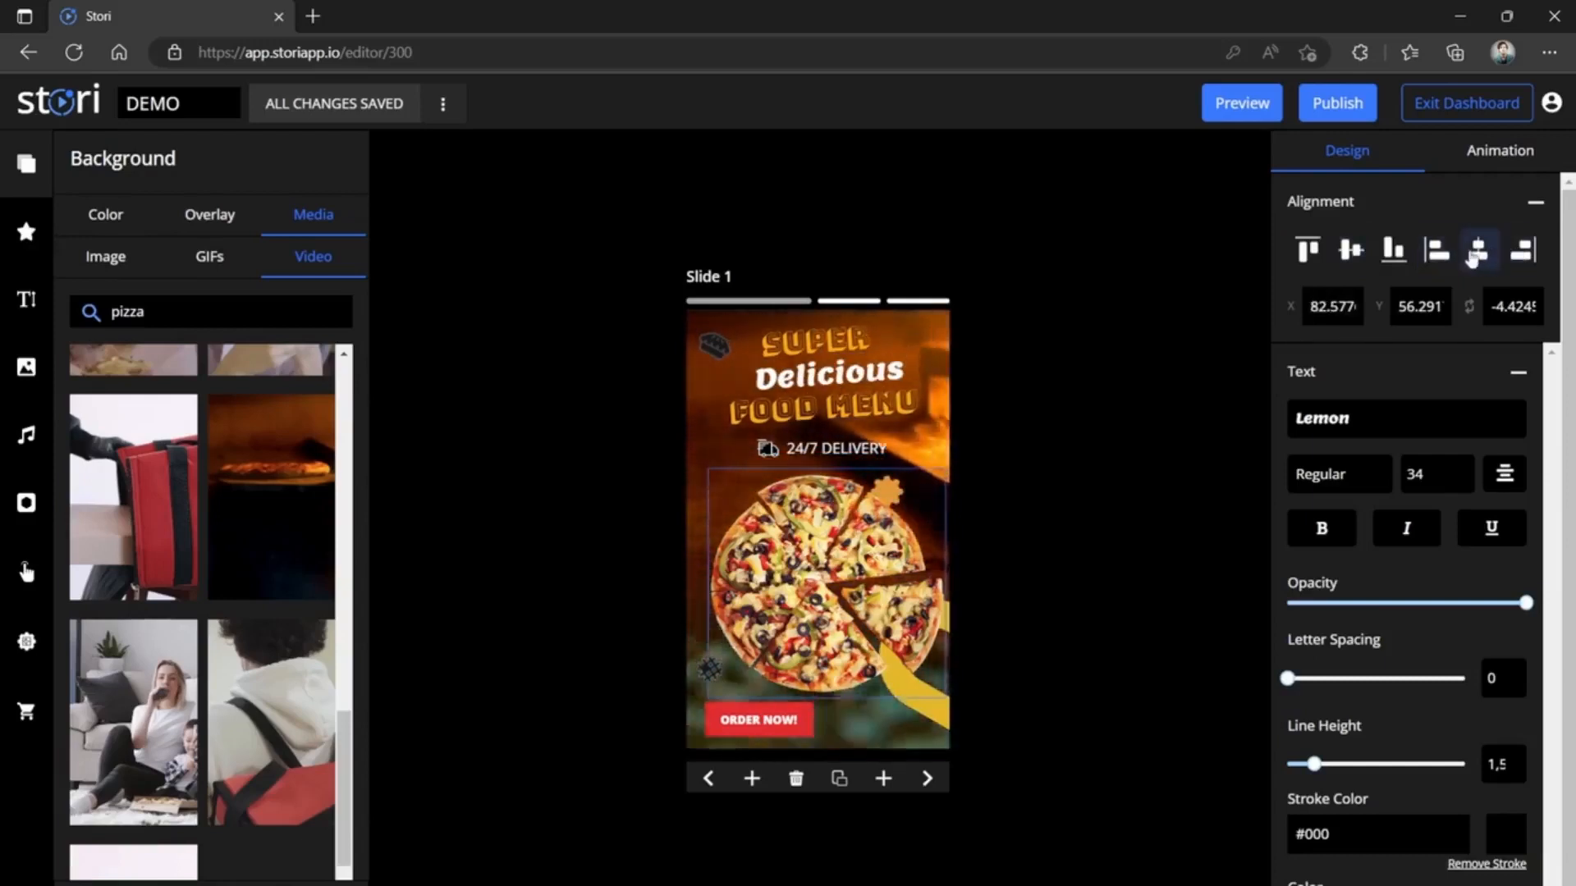
Change the "Delicious" text's font to Limelight and set its opacity to 1
click(1398, 420)
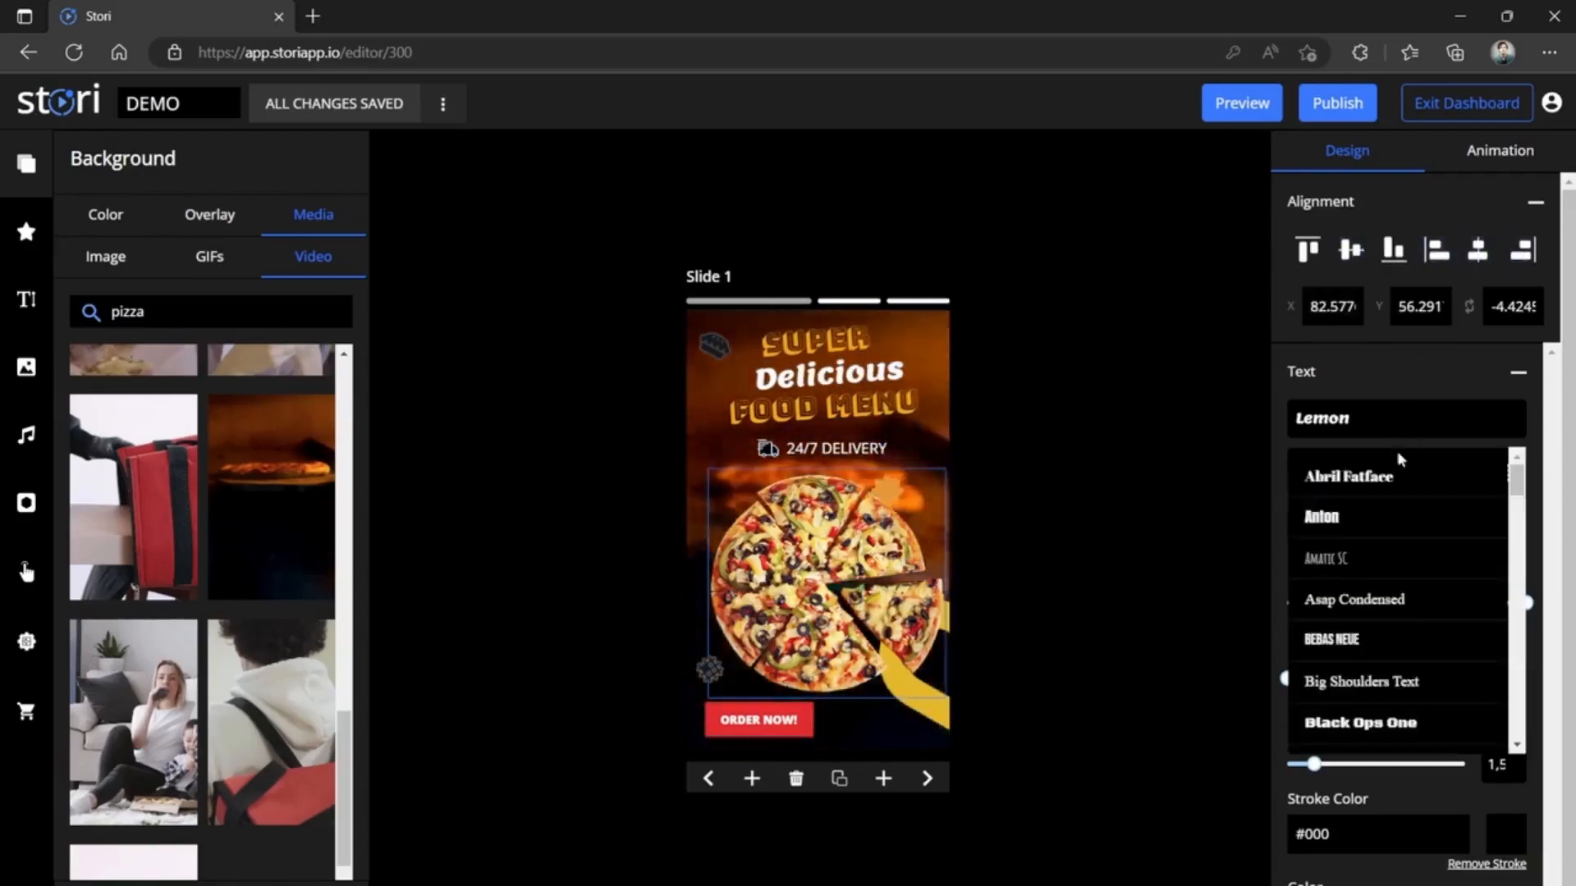
scroll(1394, 492, down, 8)
scroll(1393, 534, down, 6)
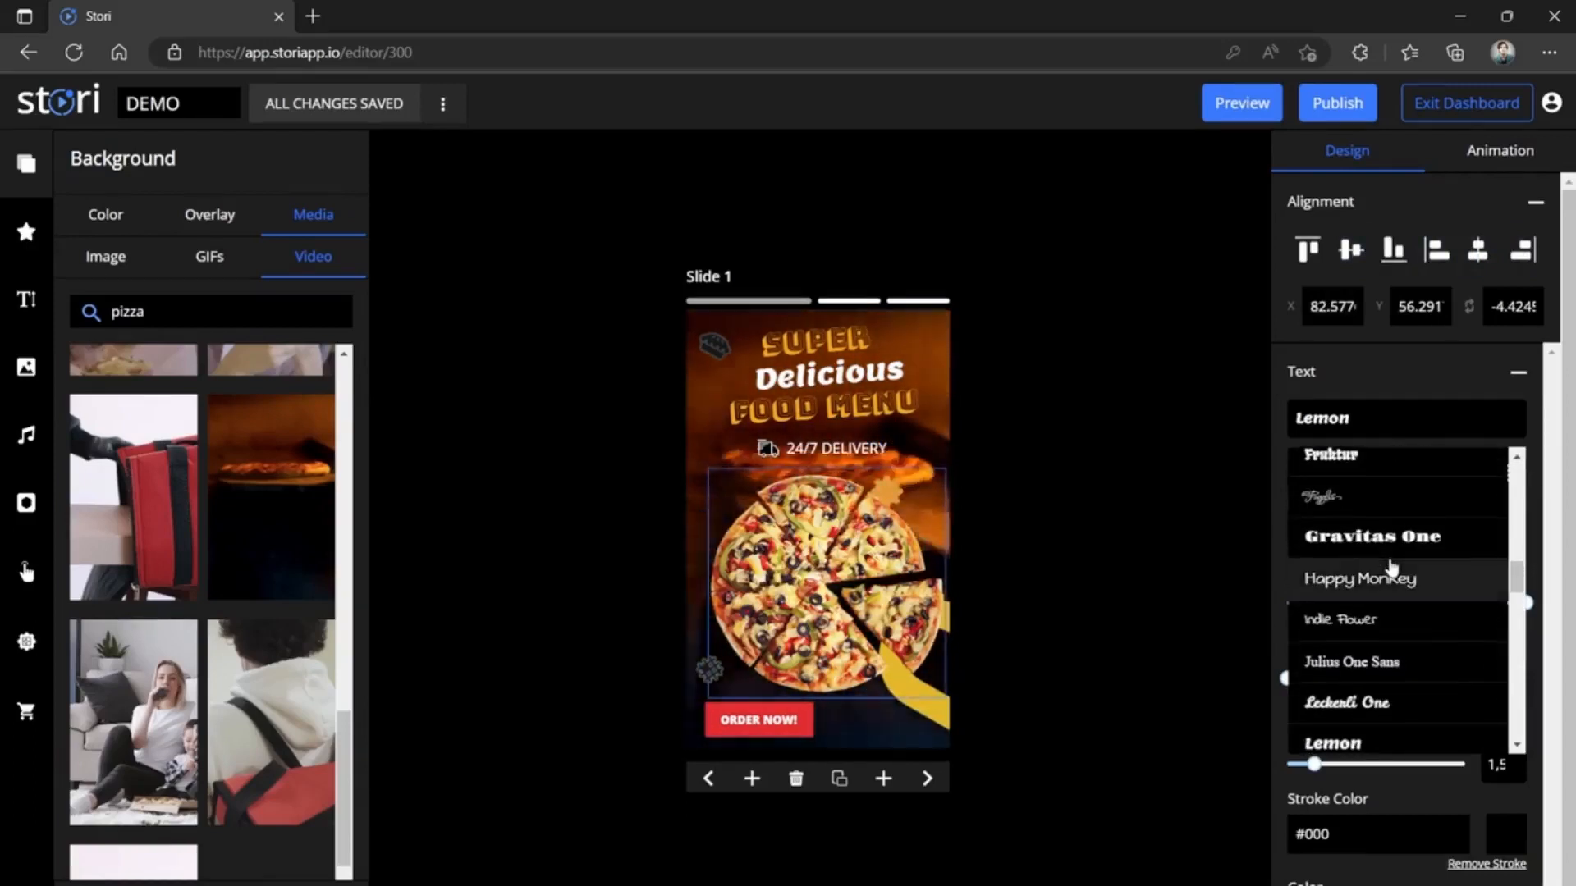
scroll(1392, 564, down, 3)
click(1399, 592)
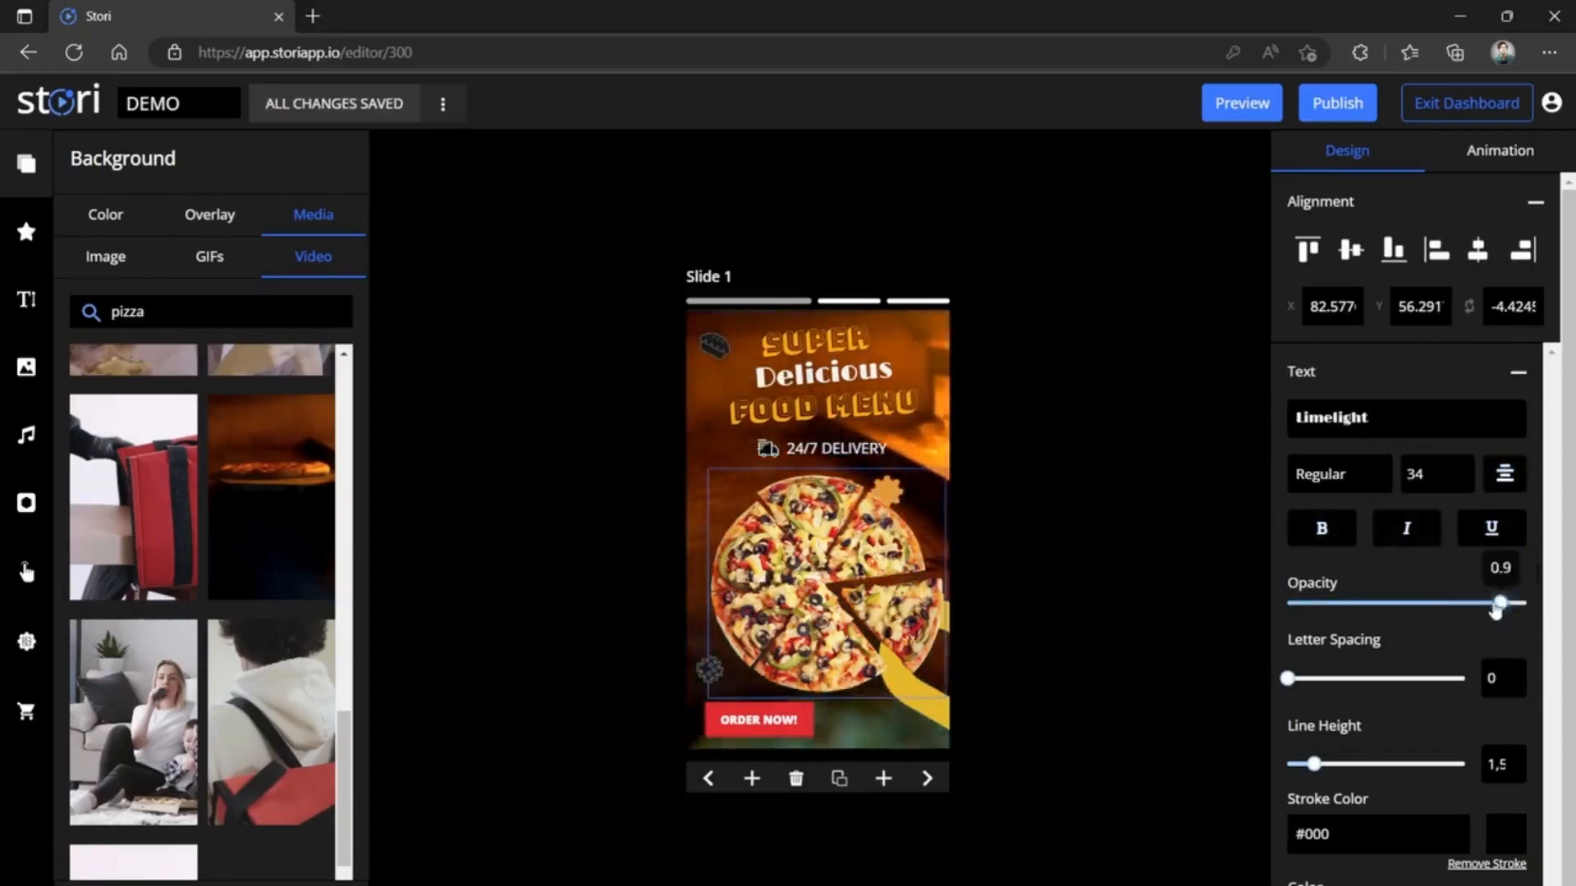
drag(1496, 611, 1533, 616)
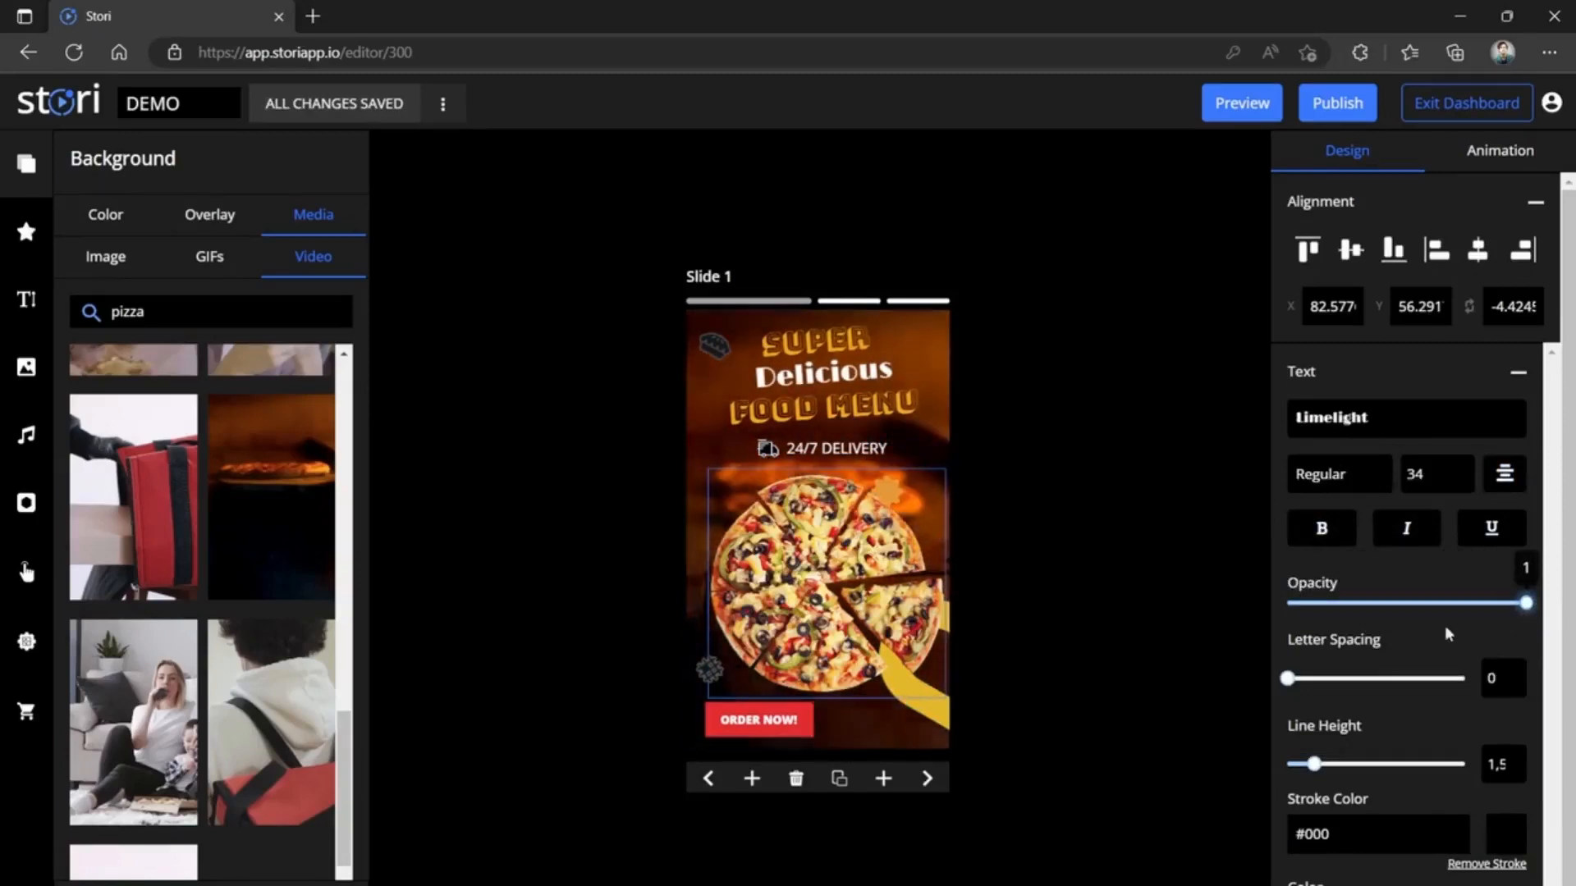
Try a red stroke on the "Delicious" text, and set the stroke colour to orange #FF9E00
scroll(1448, 635, down, 1)
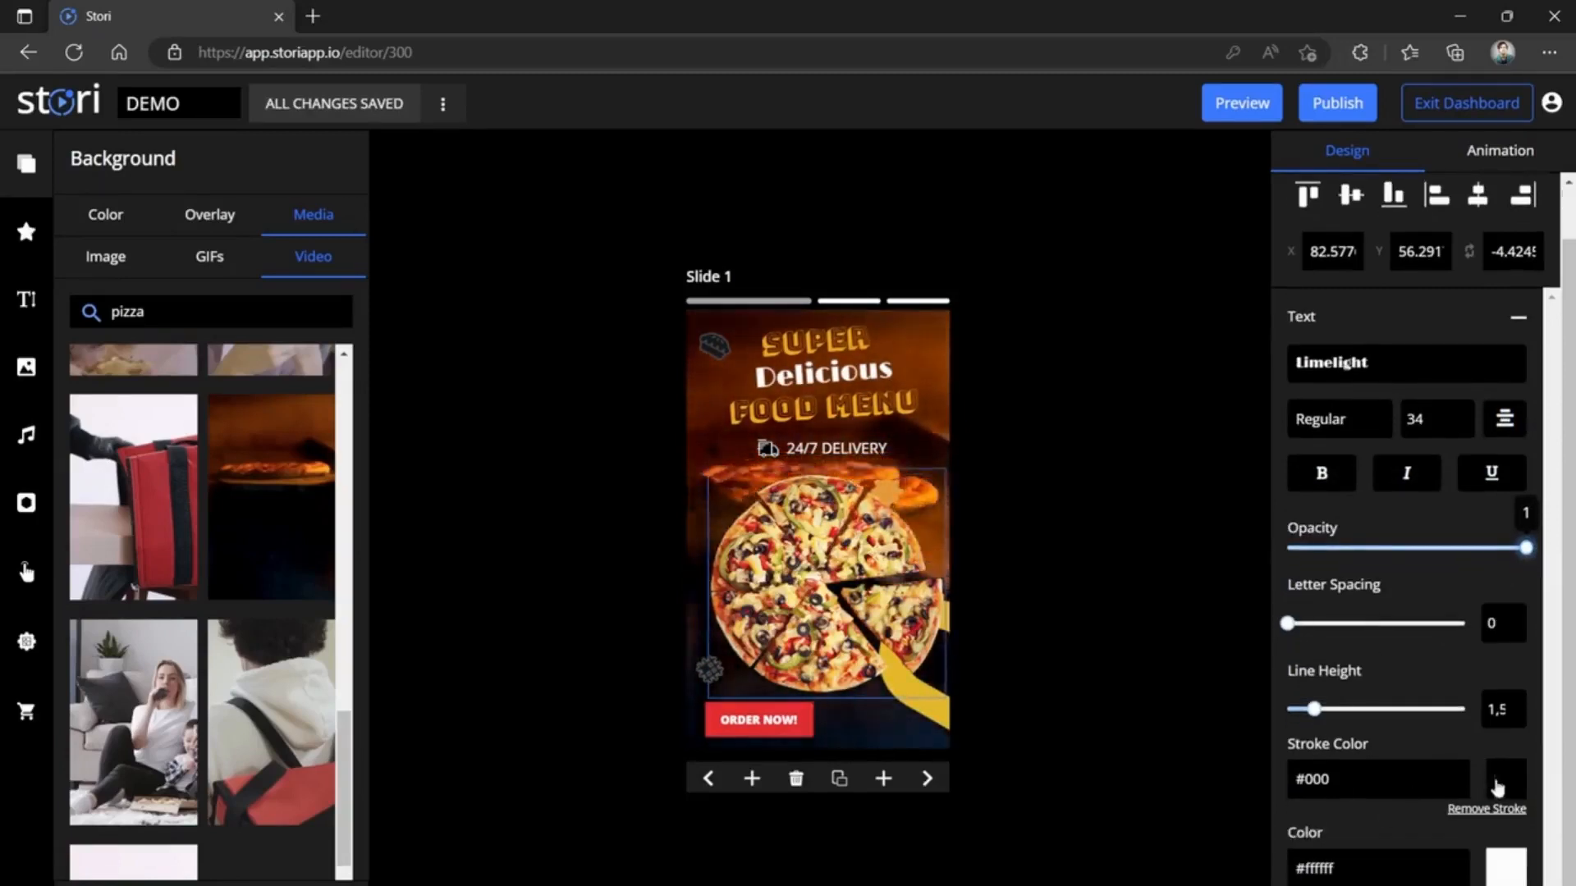
click(1498, 786)
drag(1430, 579, 1561, 435)
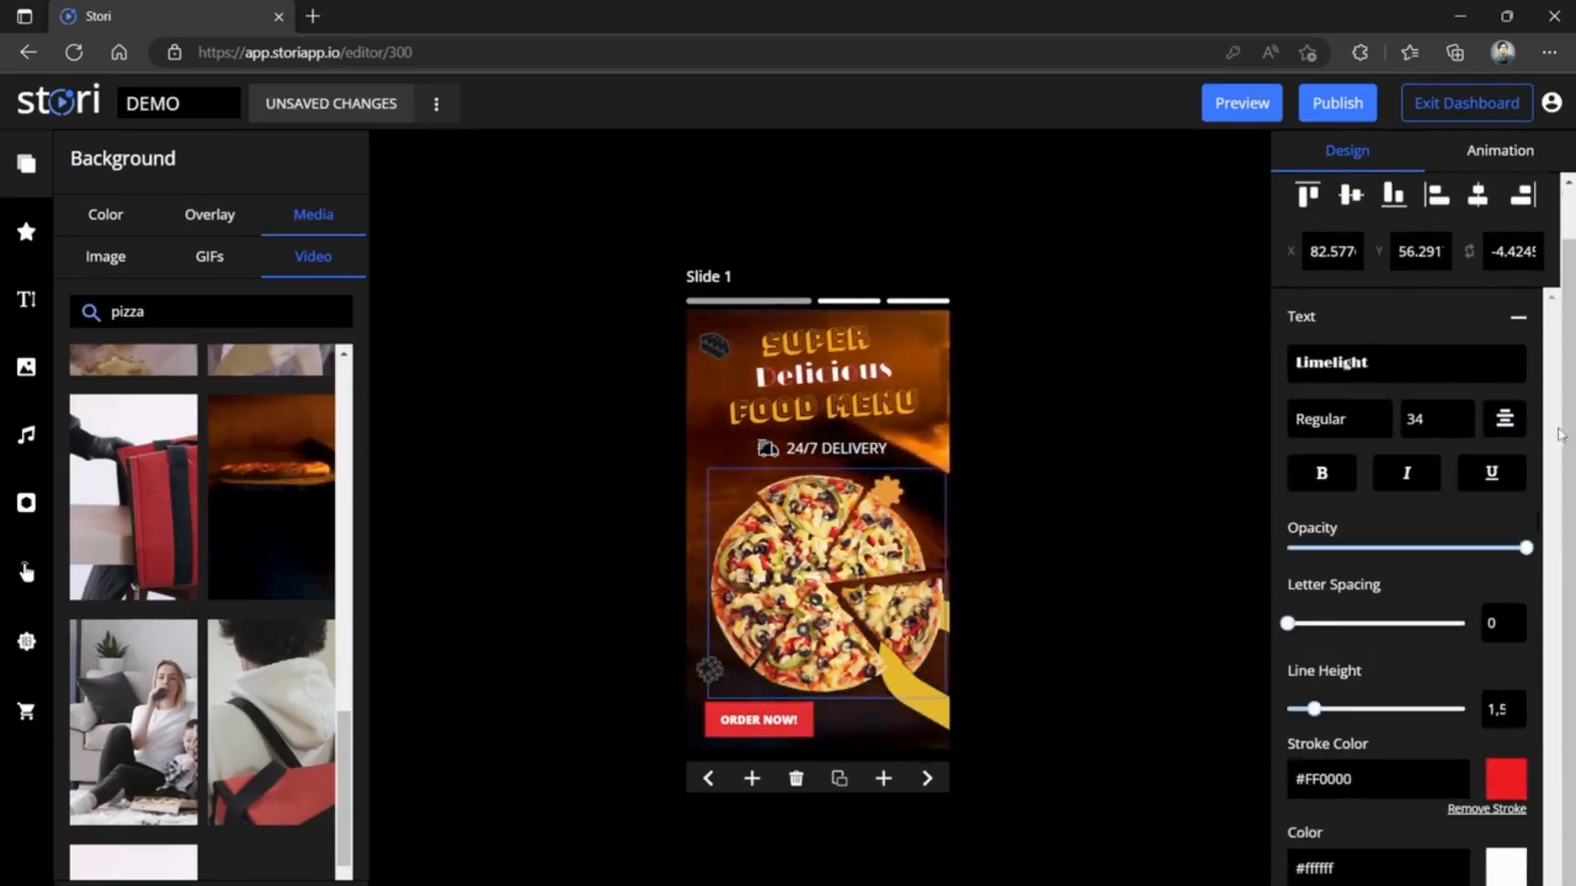
click(1496, 785)
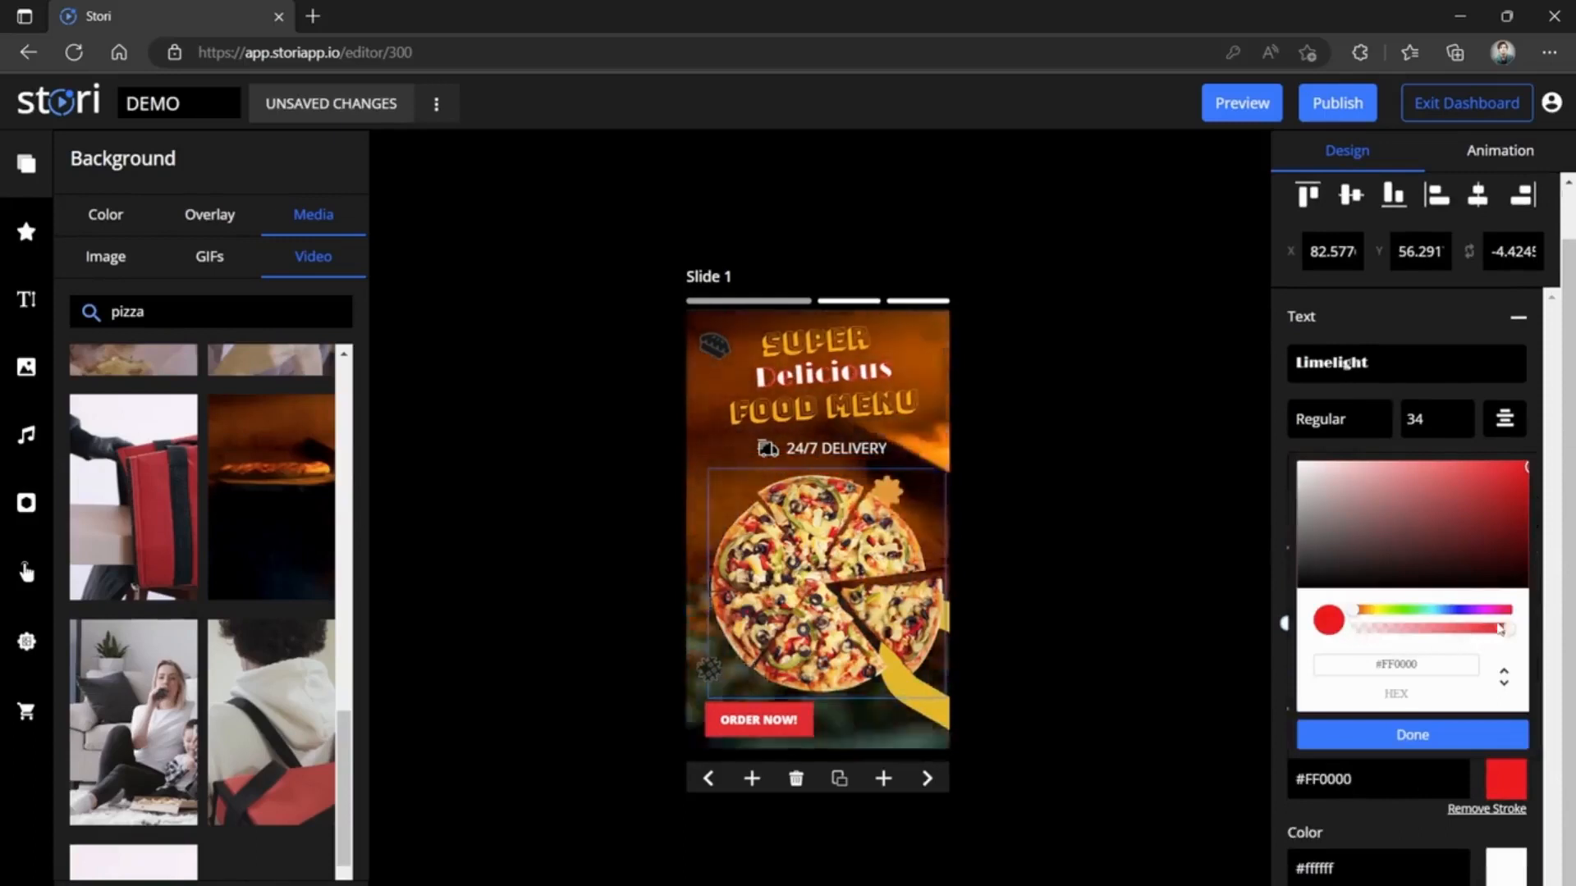
mouse_move(1356, 621)
mouse_down()
mouse_move(1408, 624)
mouse_move(1357, 627)
mouse_move(1370, 633)
mouse_up()
click(1408, 736)
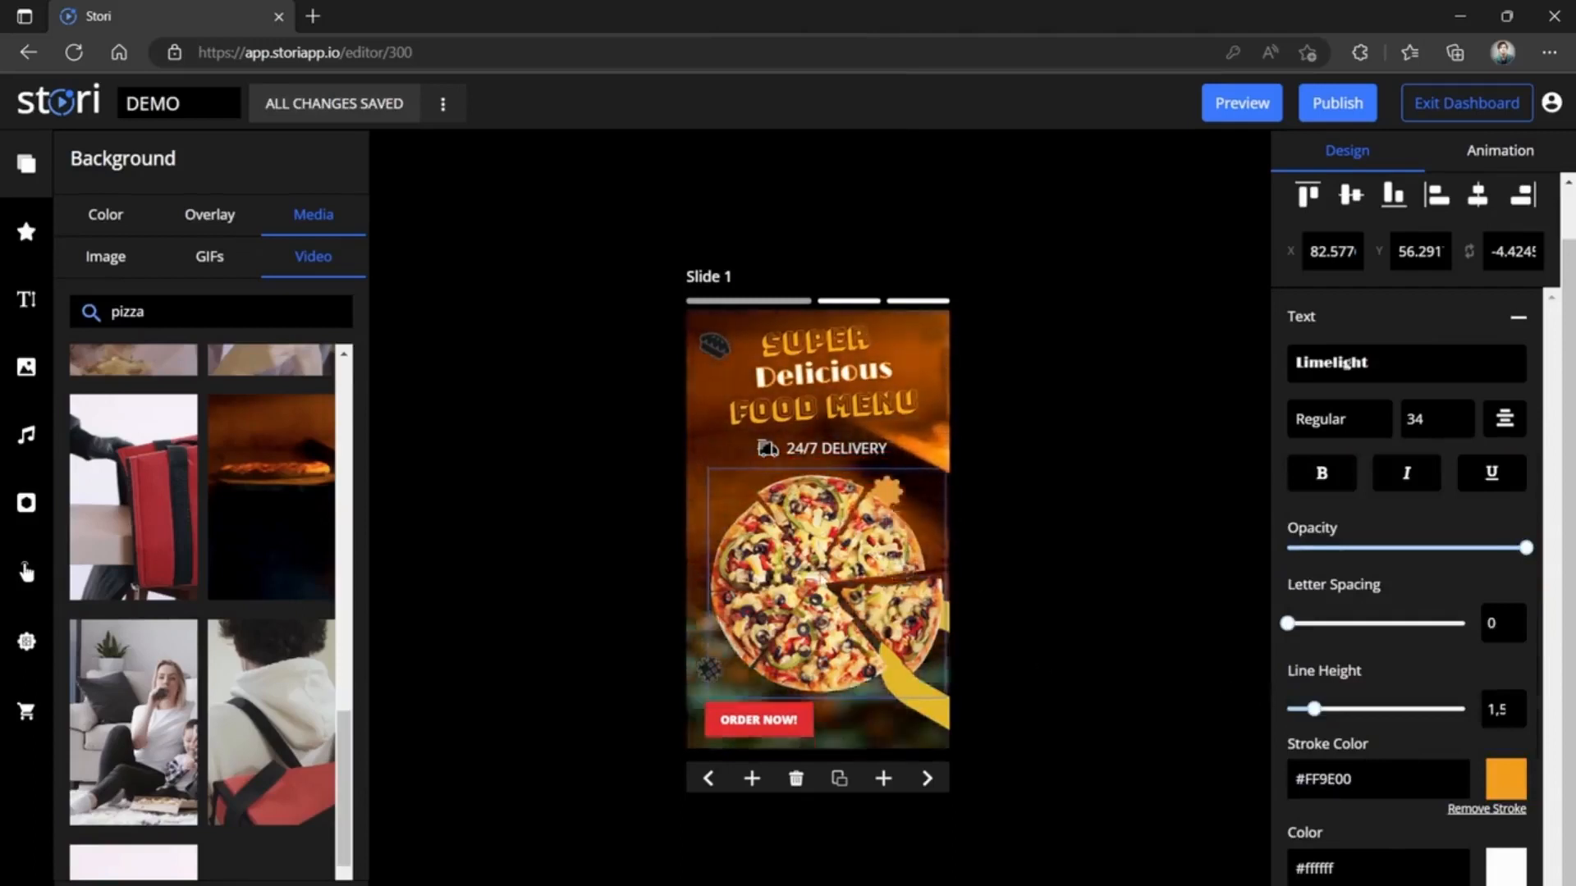
Delete the sliced pizza image from slide 1 and search the stock images for "pizza"
right_click(823, 579)
click(890, 517)
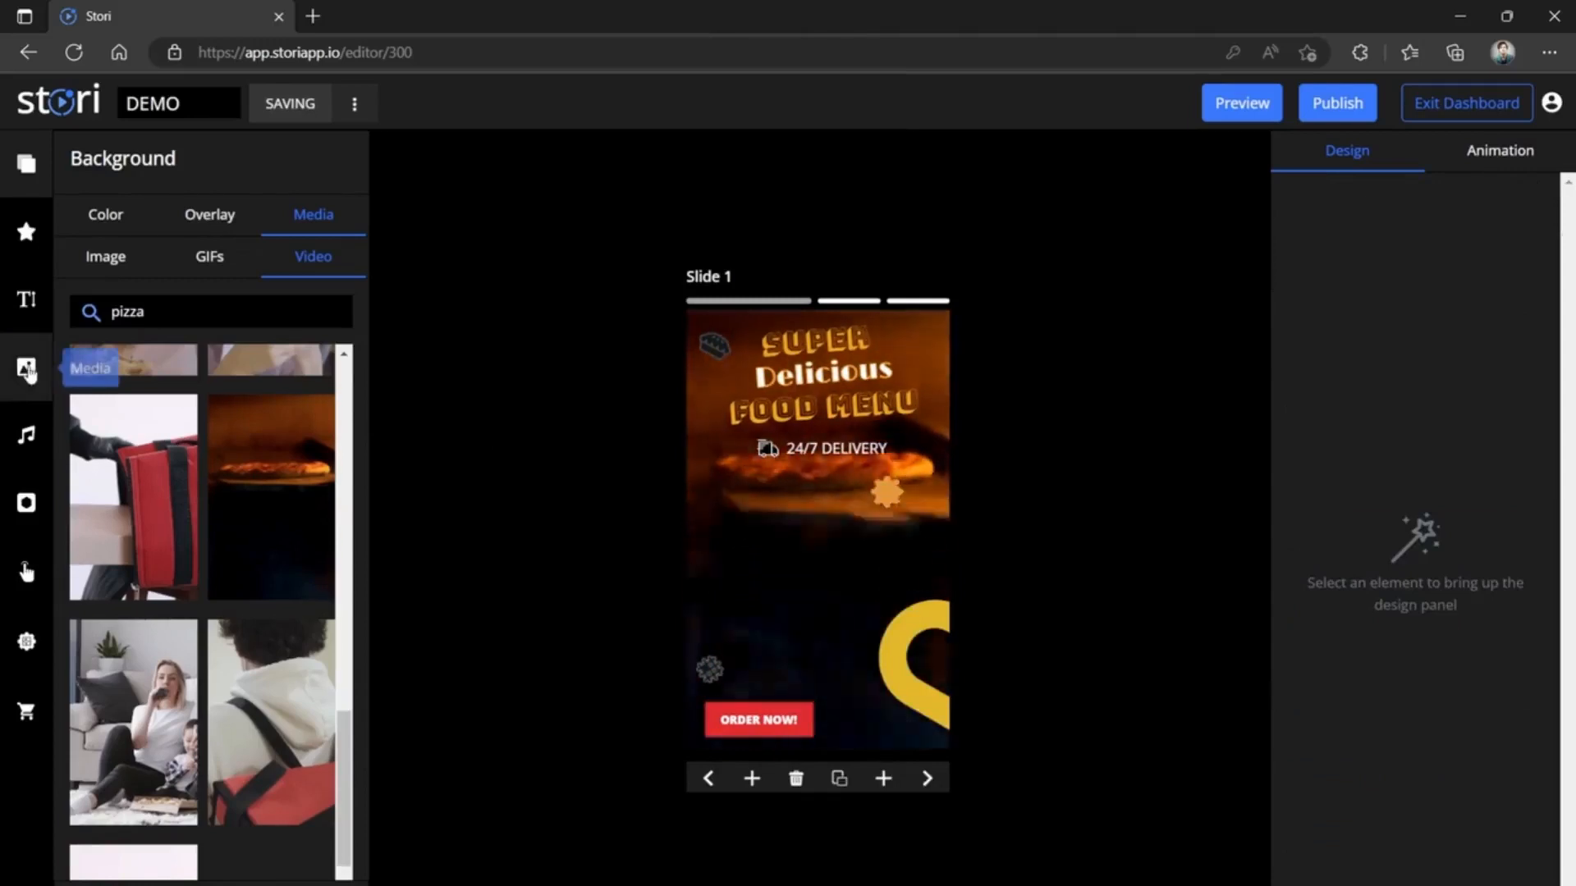
click(27, 369)
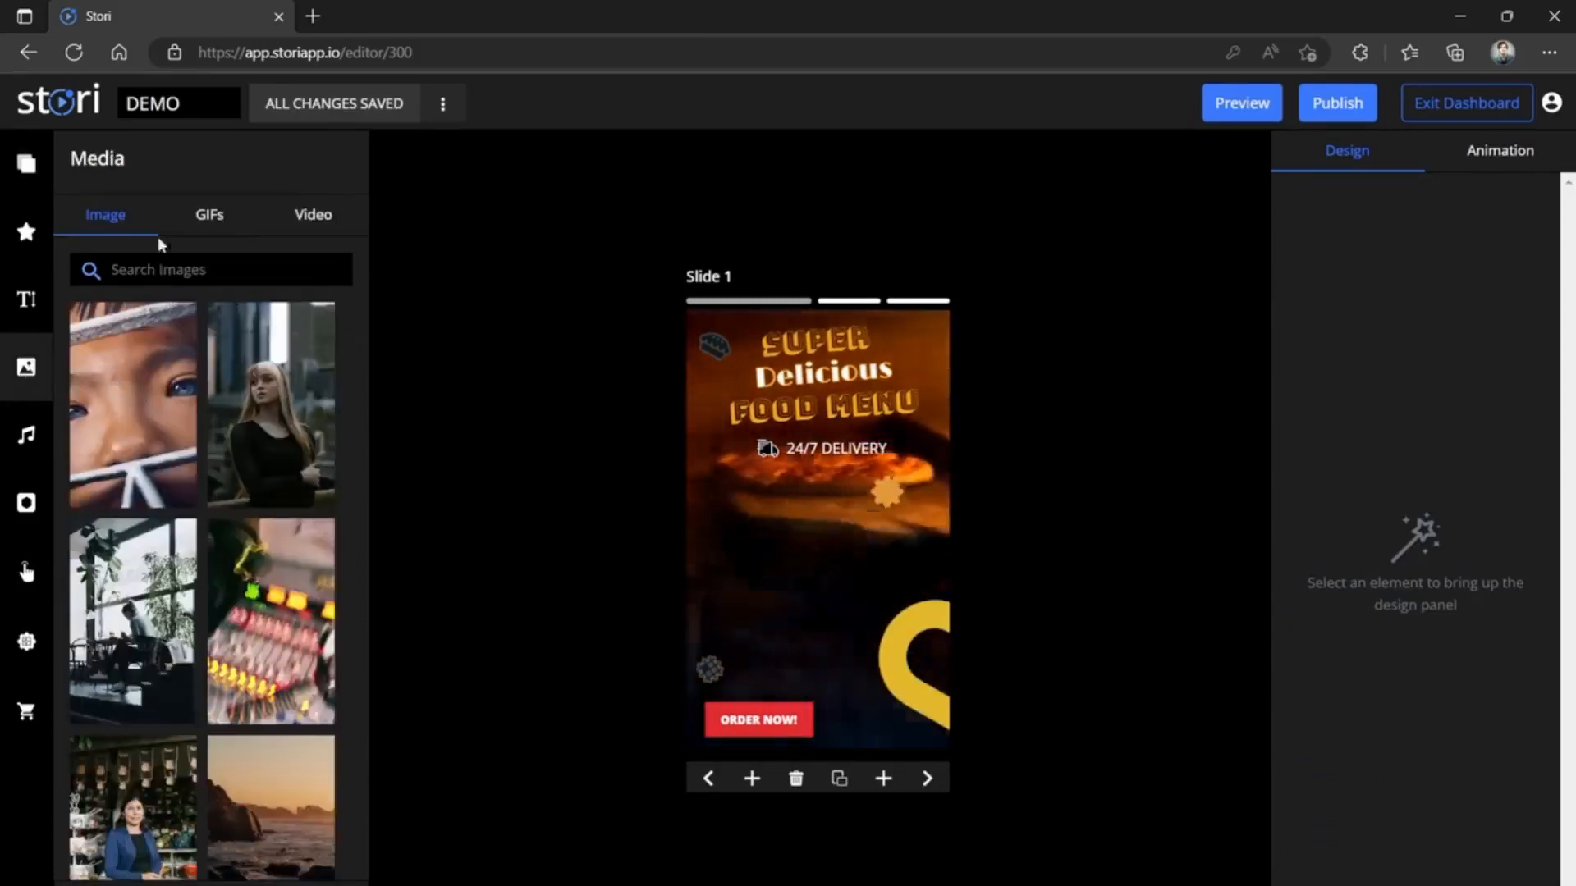
click(165, 264)
text(pizza)
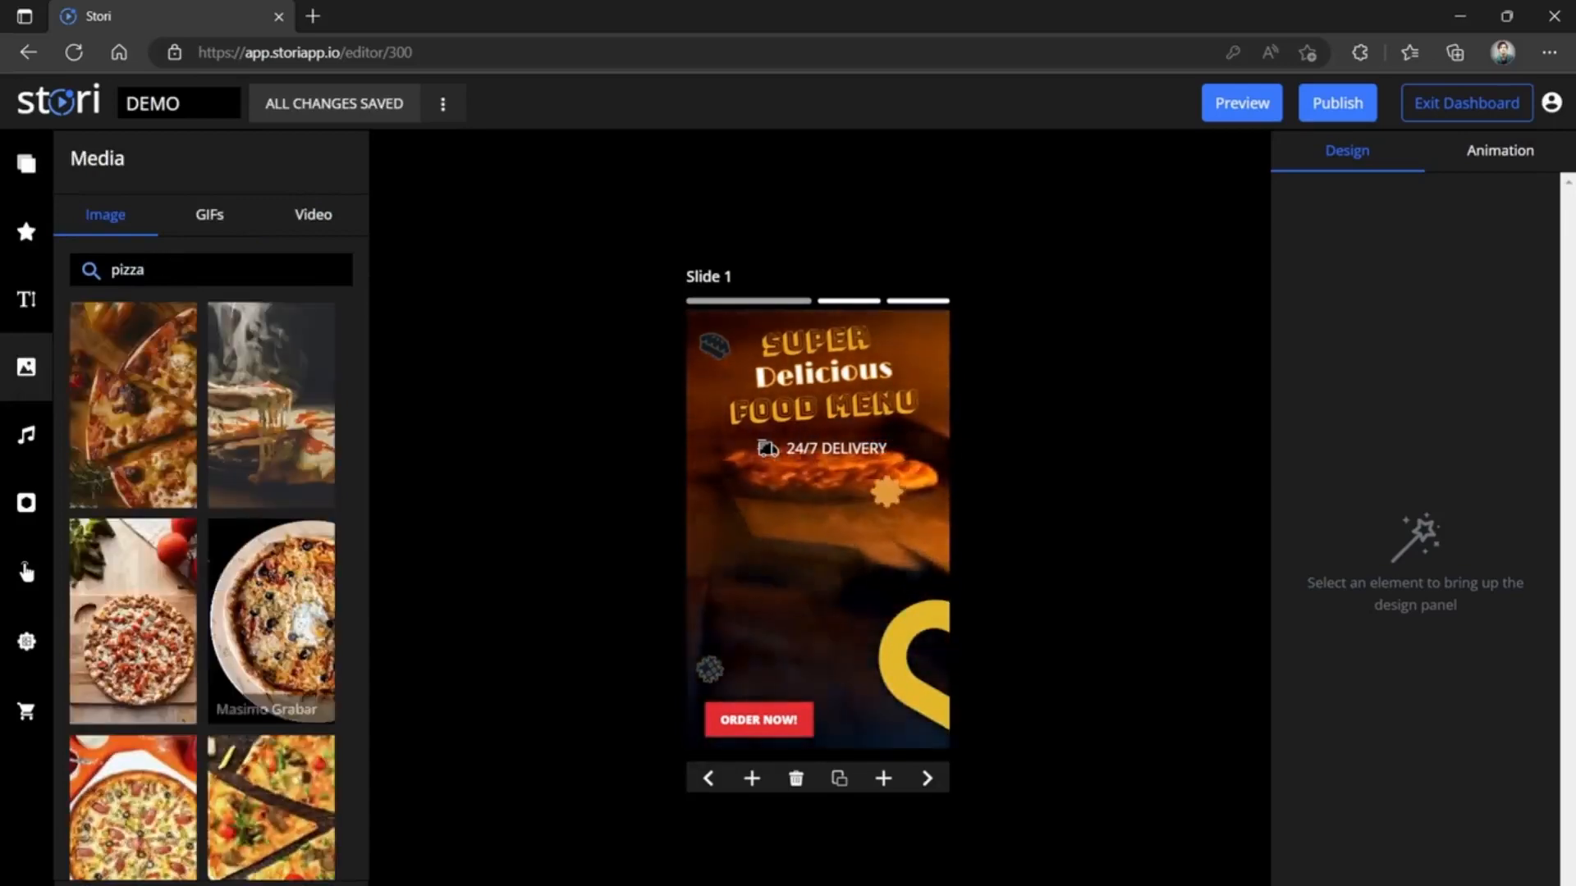
Upload the pizza image toppng.com-pizza-png-673x650.png from the Pictures folder to the media library
click(211, 884)
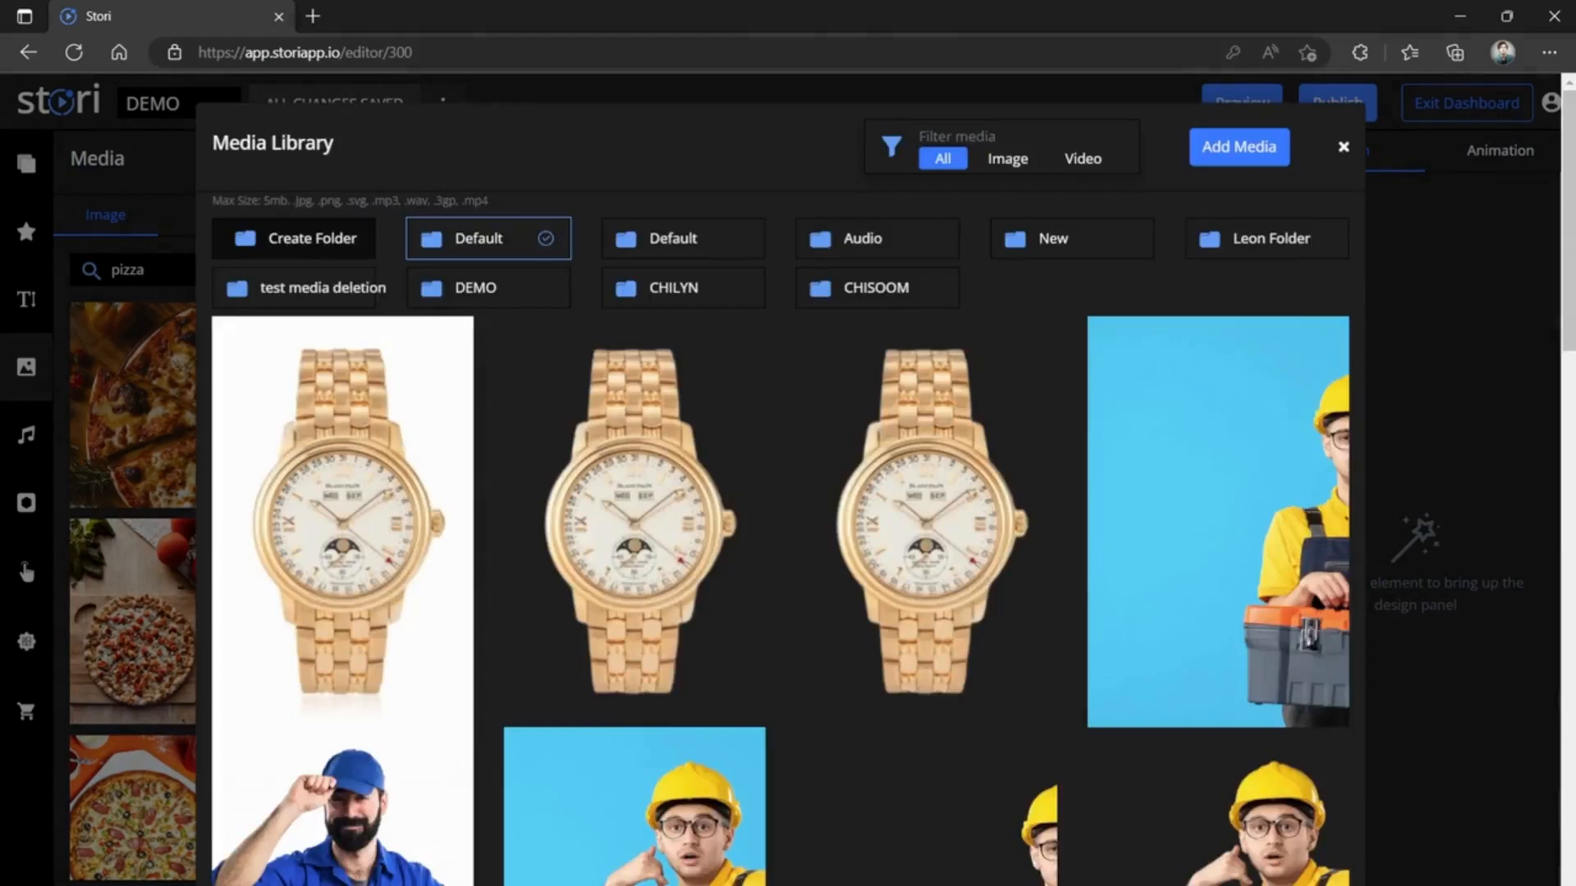
click(1237, 151)
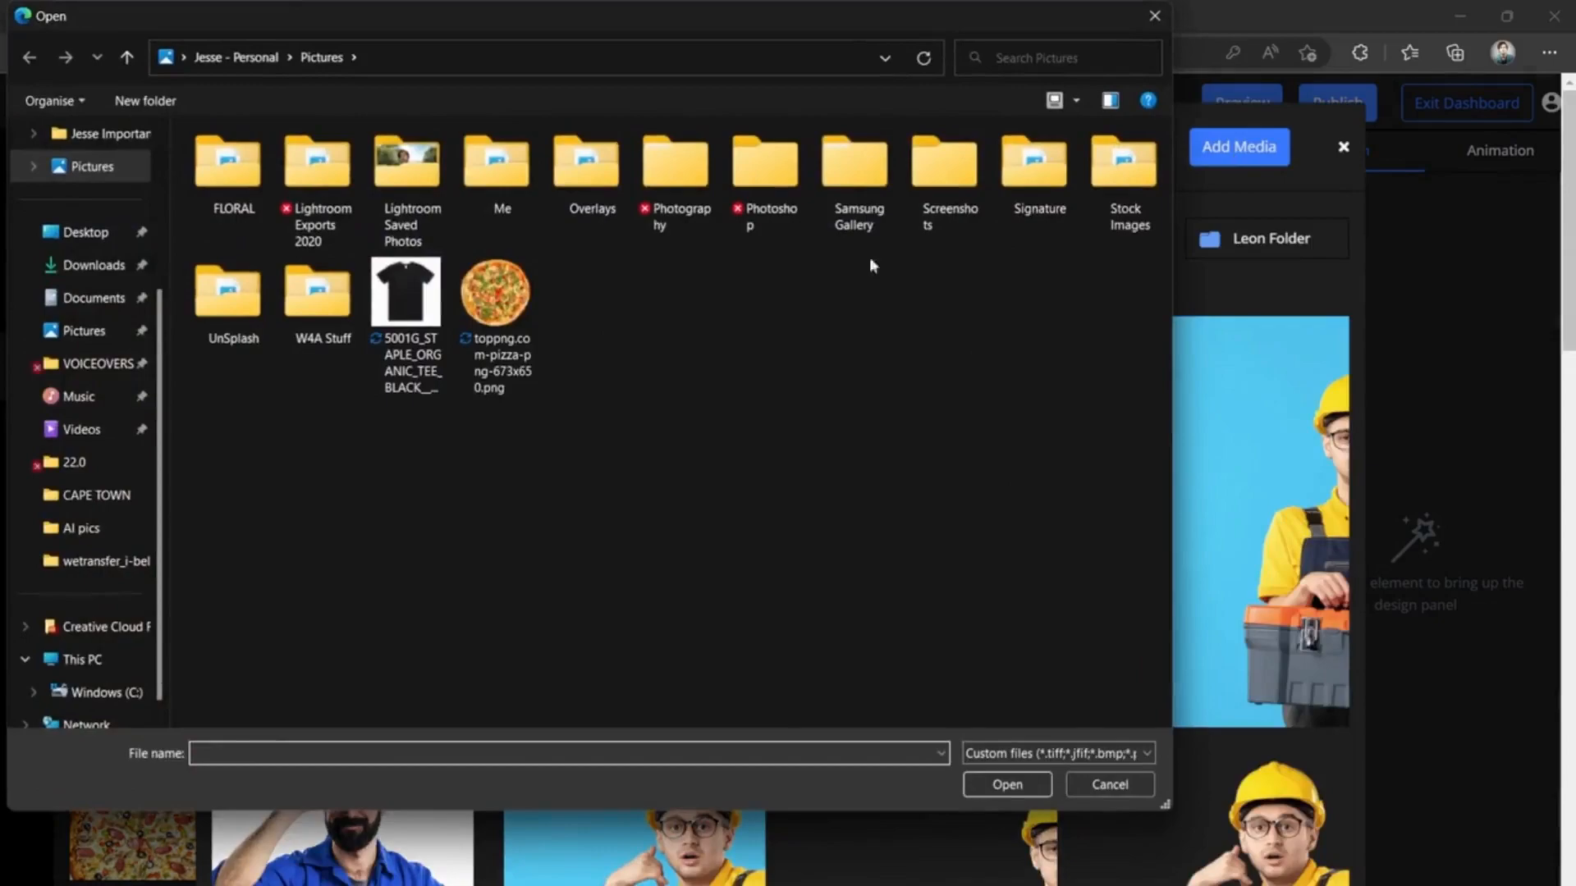
double_click(503, 296)
click(781, 546)
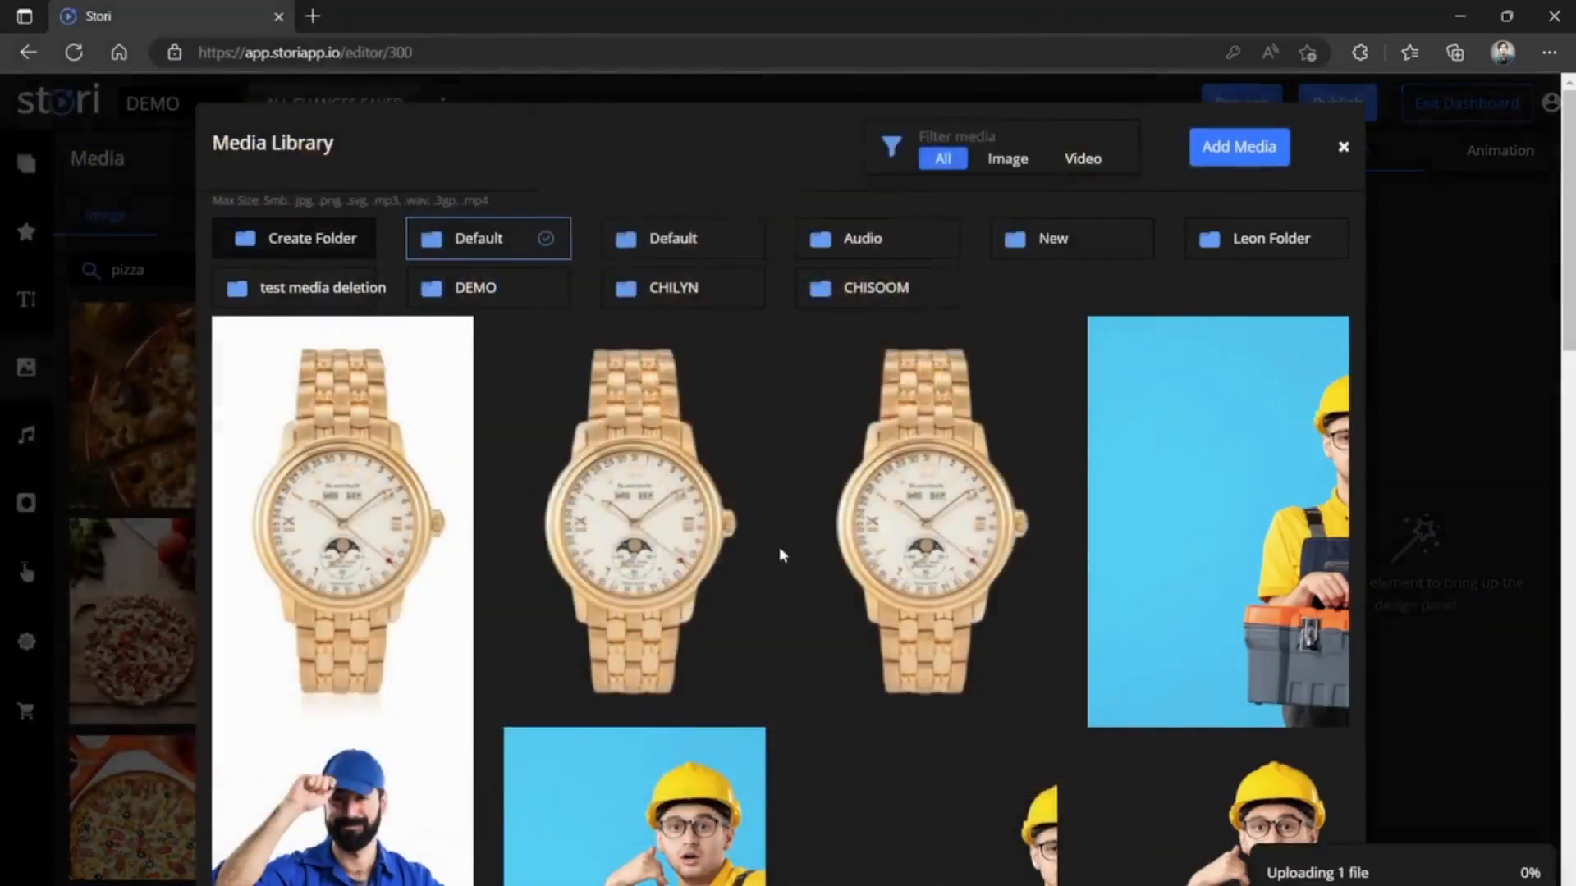
Insert the uploaded pizza image into slide 1, enlarge it and position it centrally below the "24/7 DELIVERY" text
scroll(778, 539, down, 5)
scroll(778, 539, down, 10)
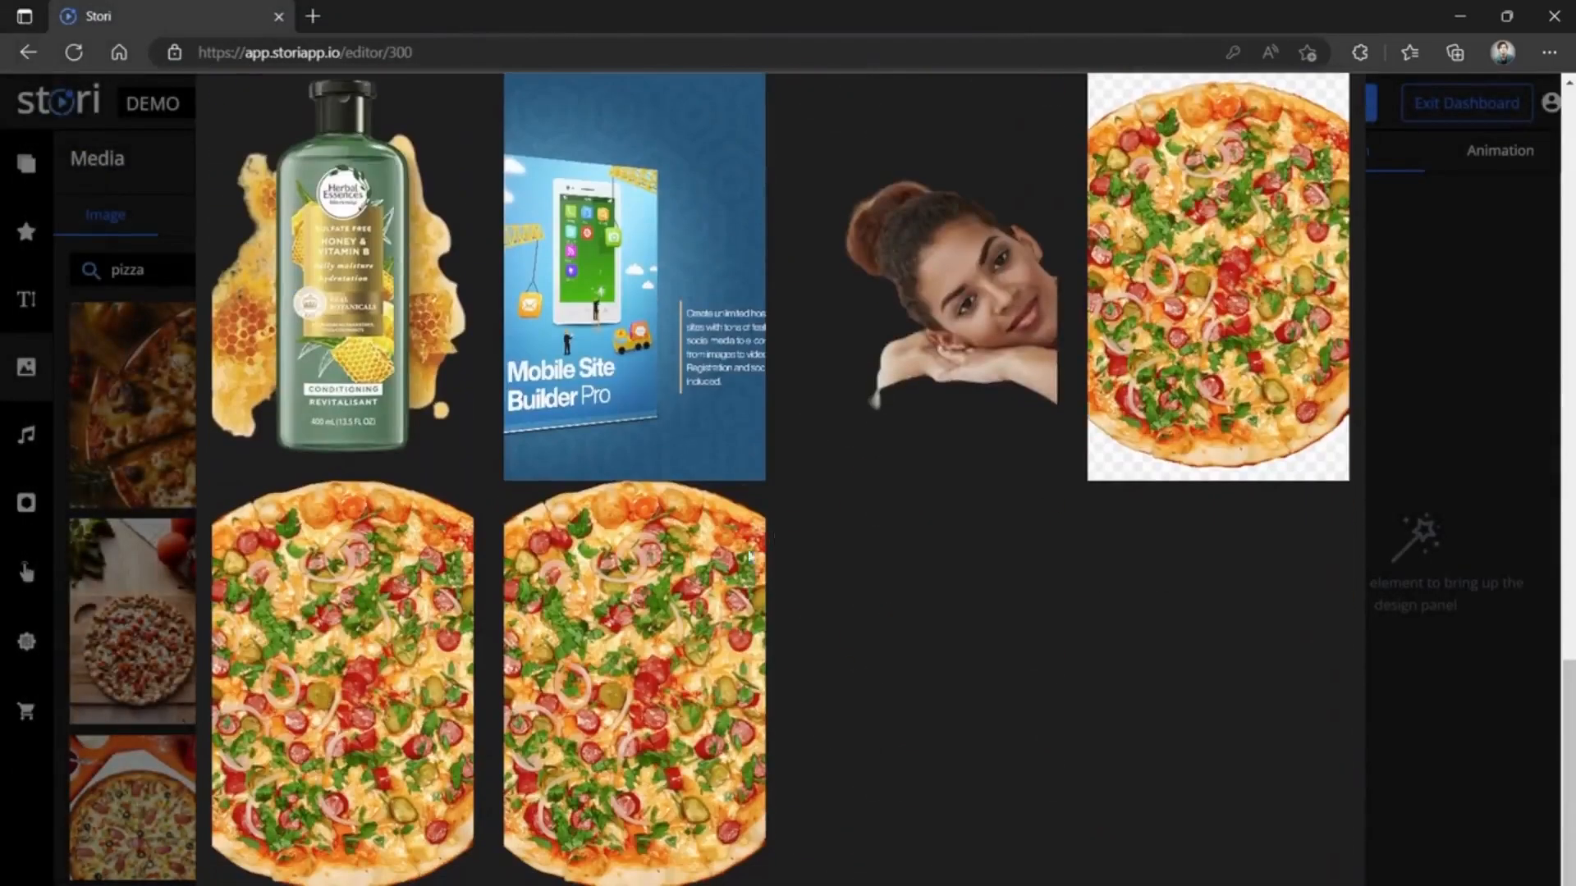
click(606, 698)
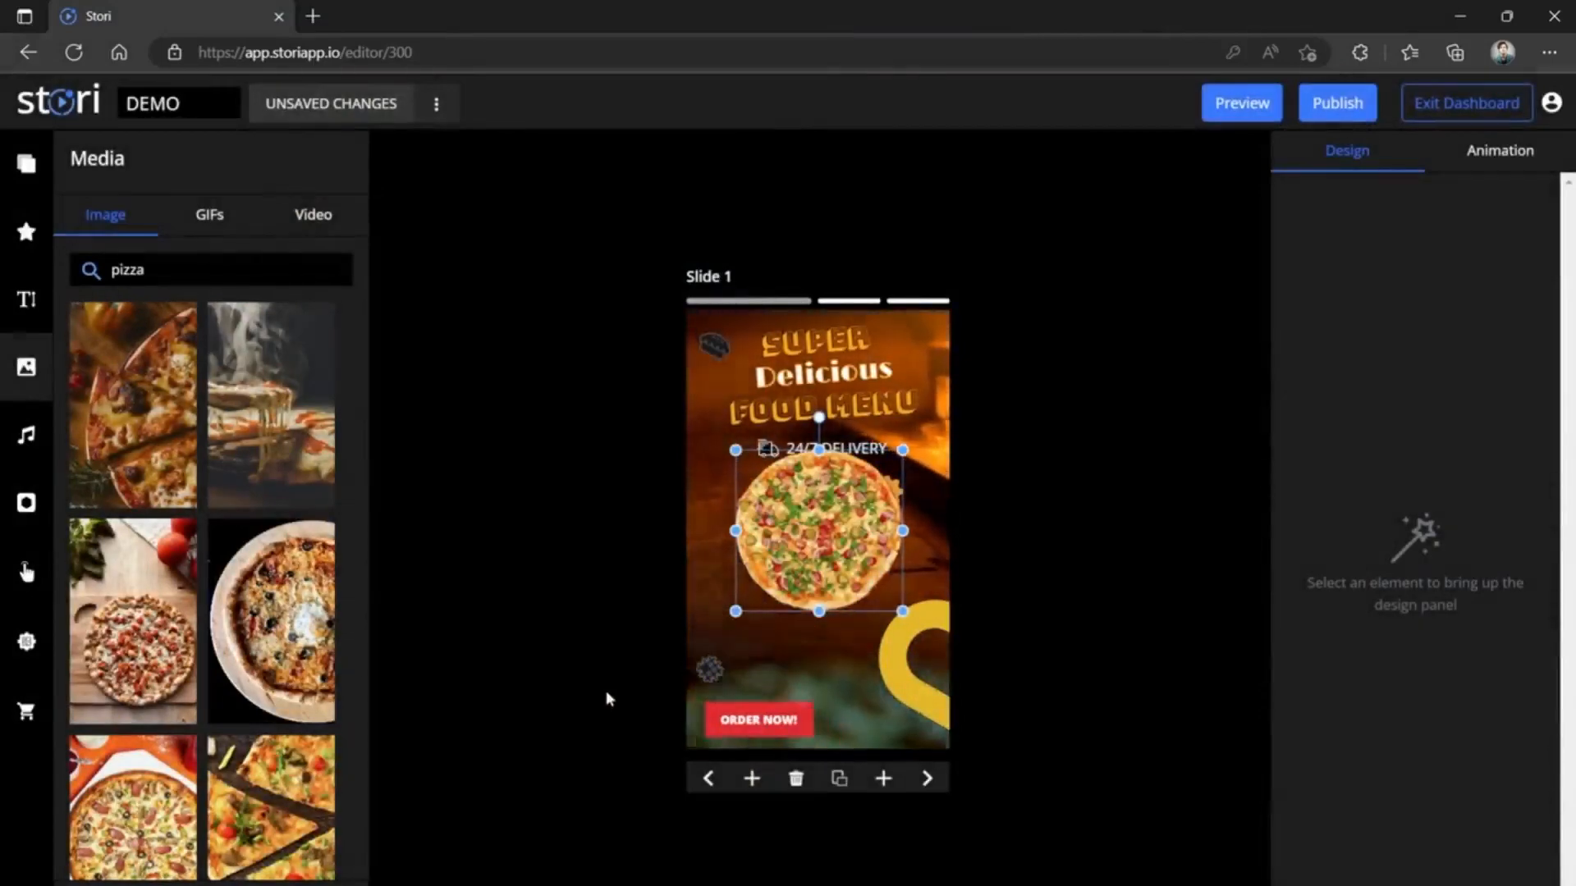
drag(825, 597, 816, 565)
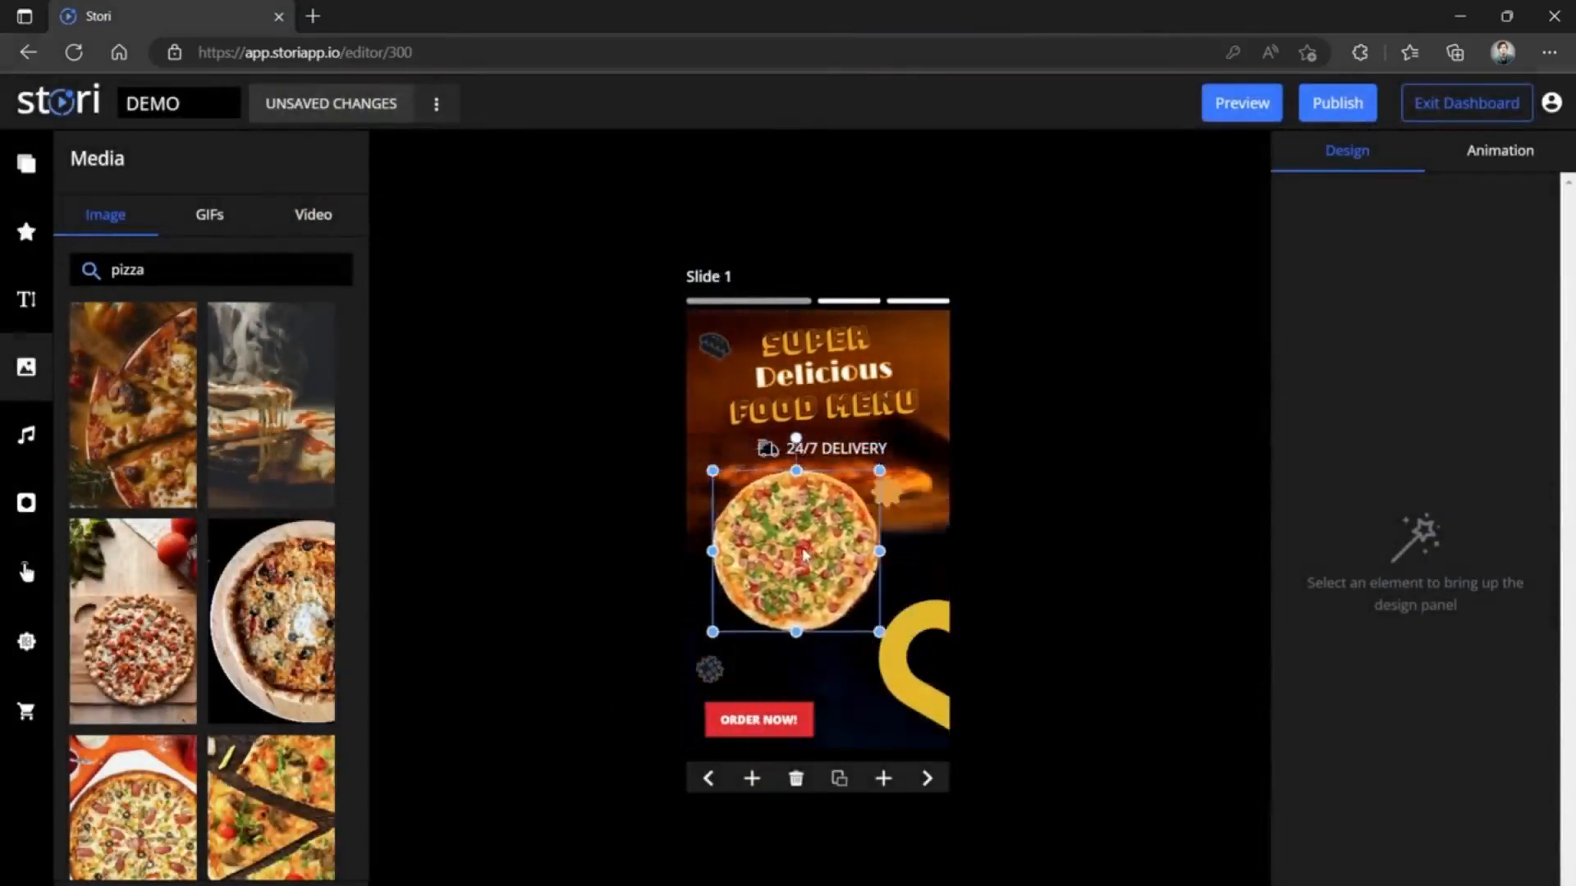
drag(880, 633, 920, 662)
mouse_move(861, 599)
mouse_down()
mouse_move(866, 618)
mouse_move(865, 601)
mouse_up()
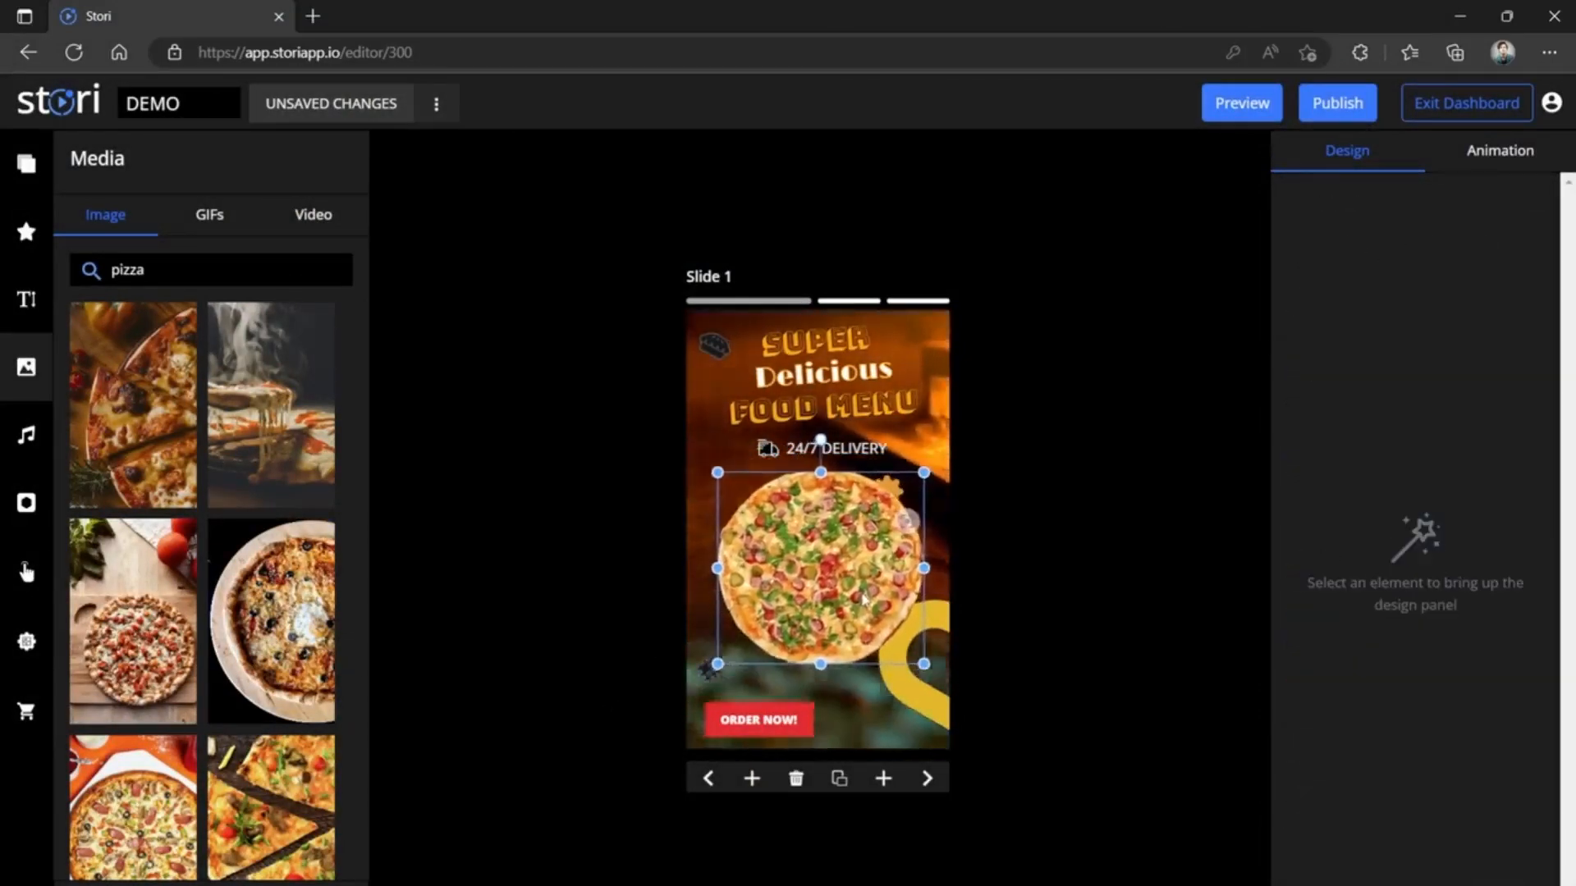
Add the rolling pin icon from the Kitchen category to slide 1 and place it beside the "ORDER NOW!" button
click(26, 508)
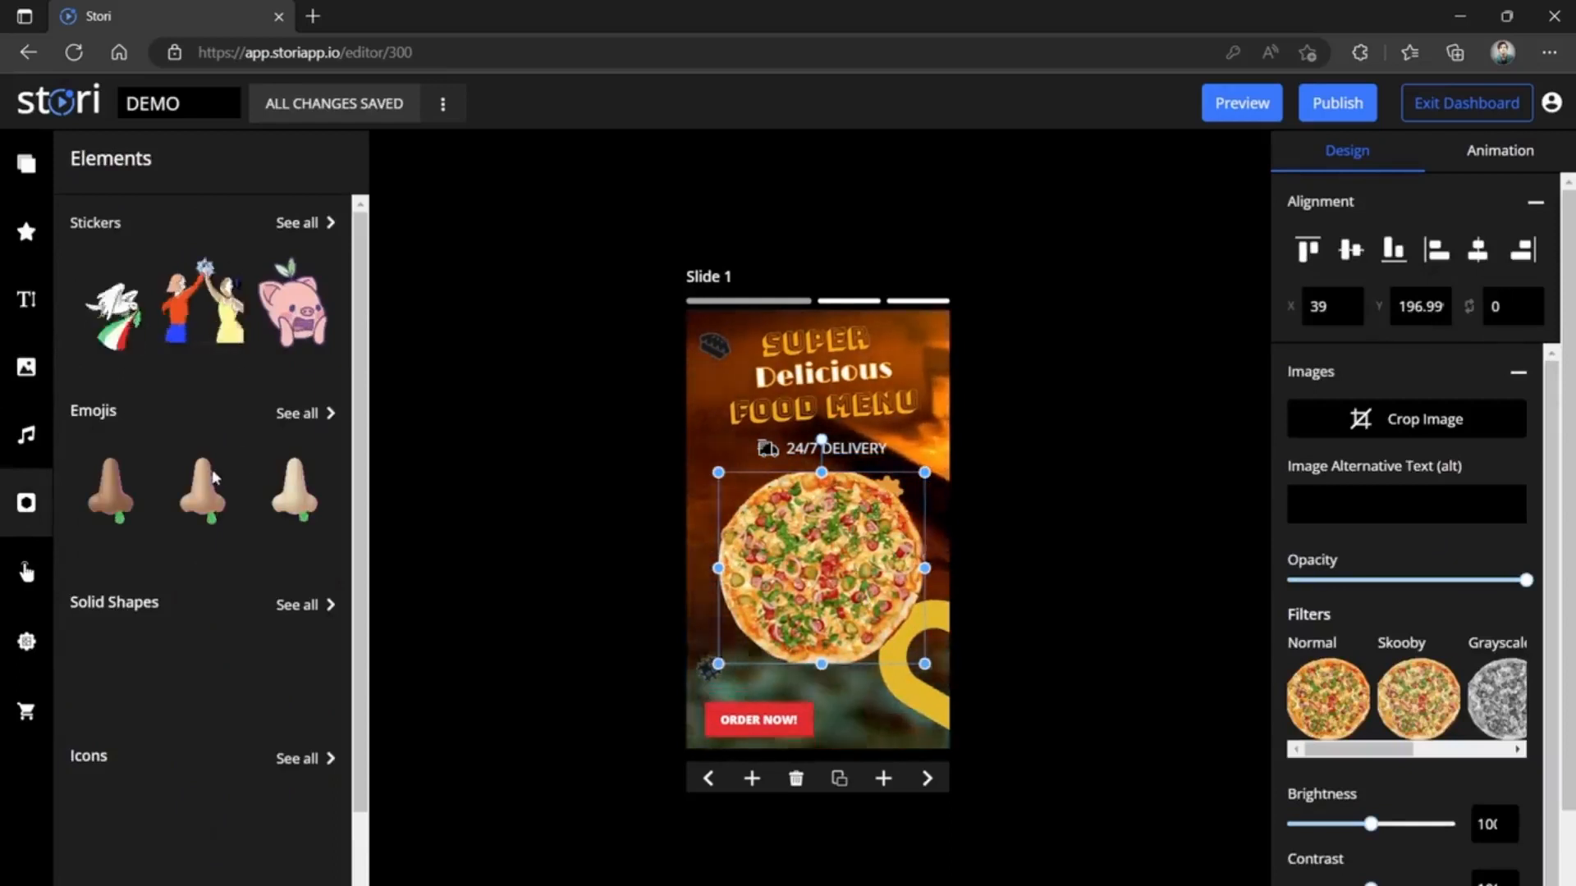
scroll(217, 819, down, 1)
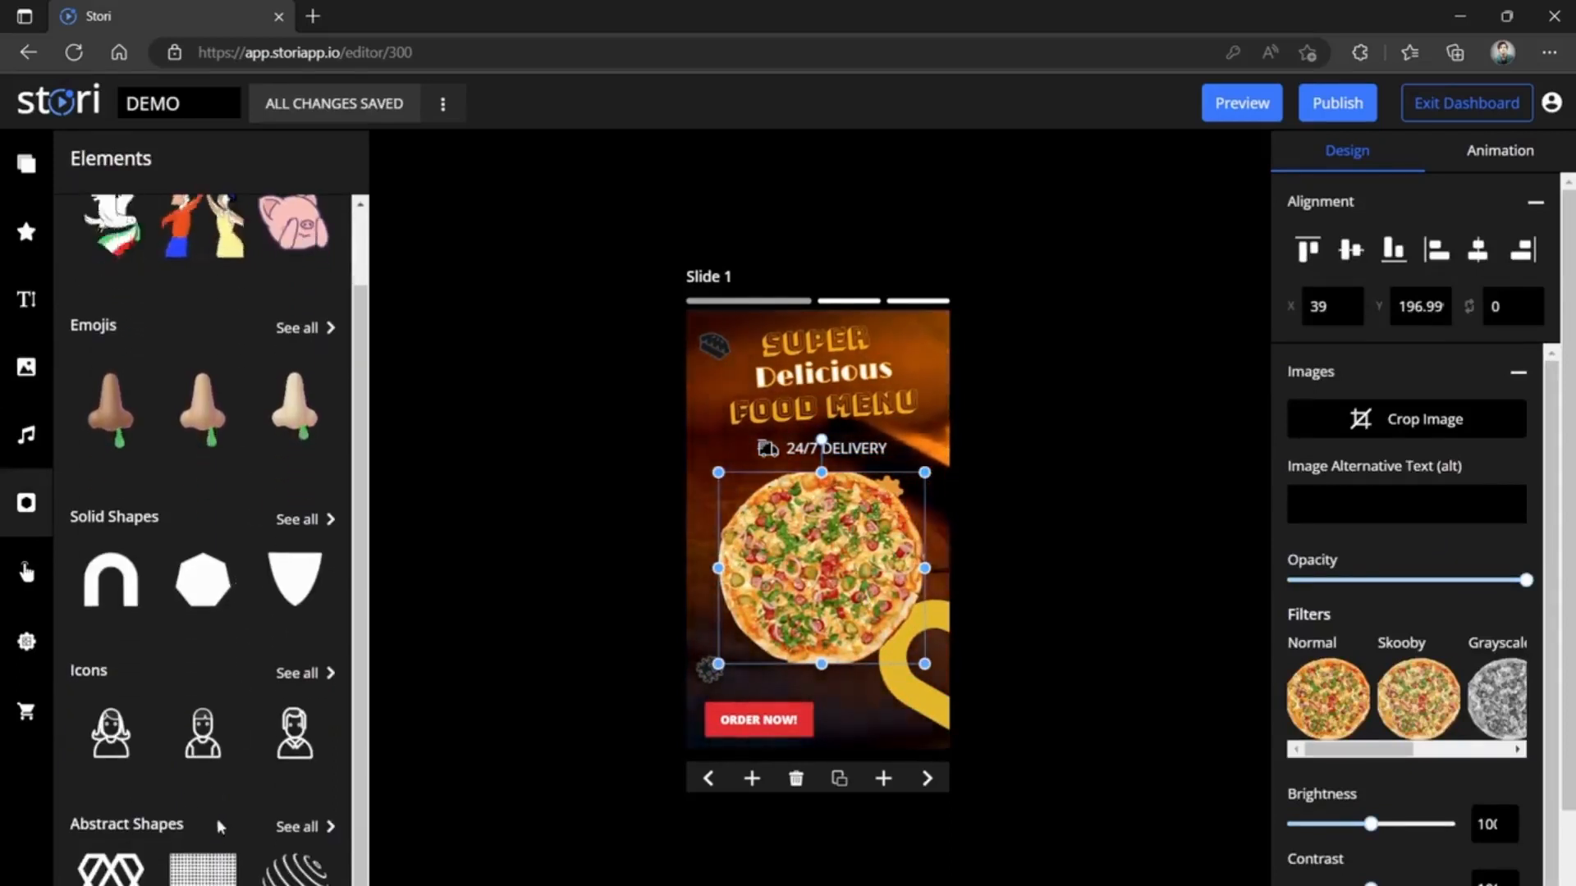
click(303, 673)
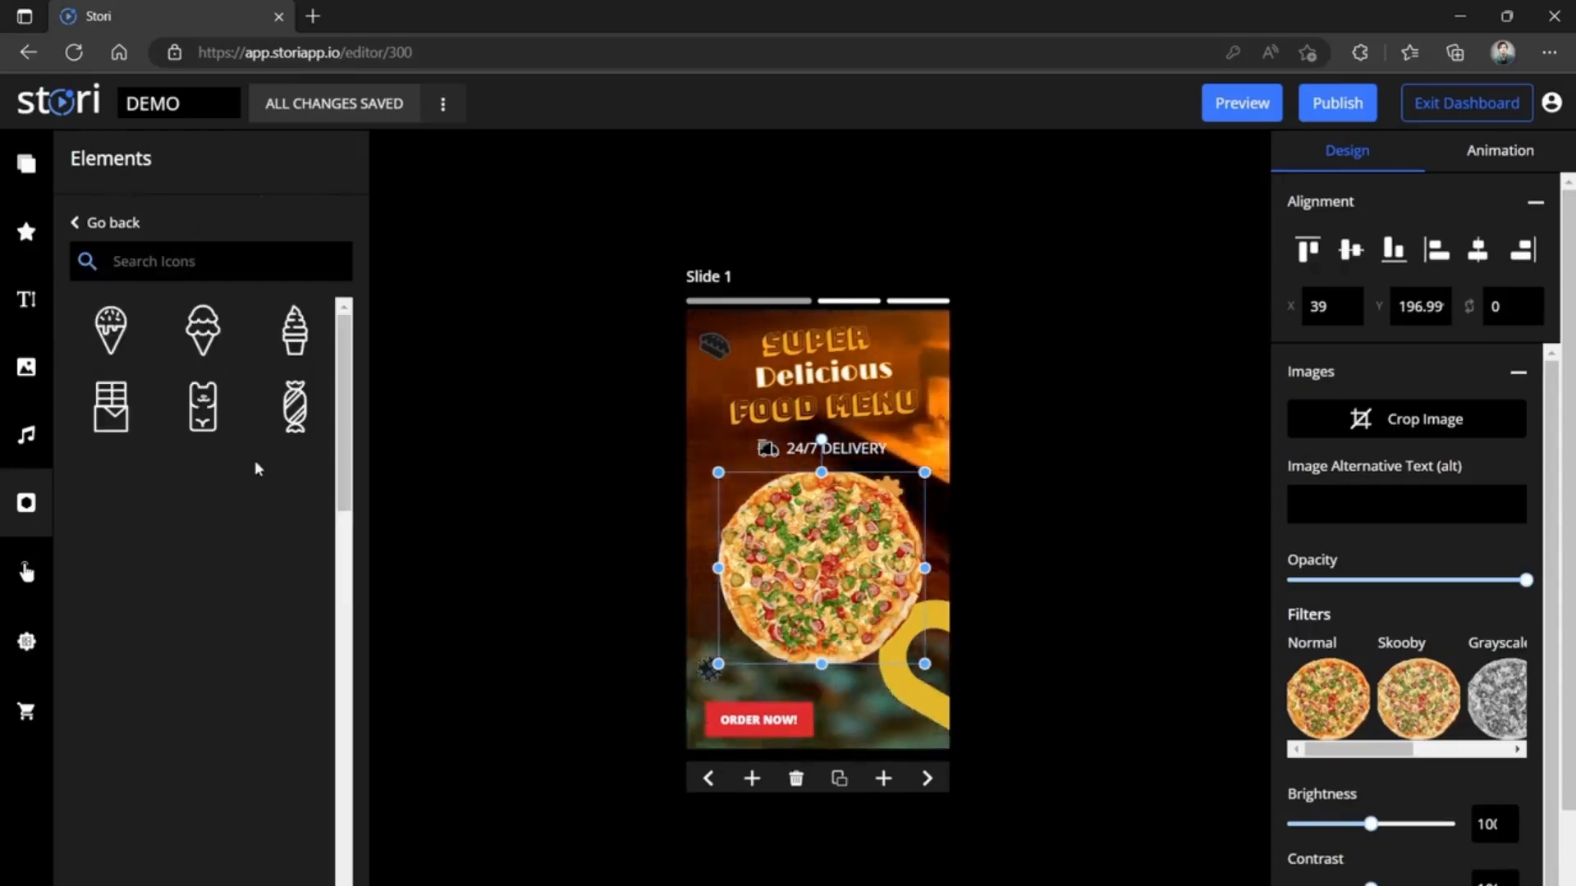
click(156, 262)
text(kitchen)
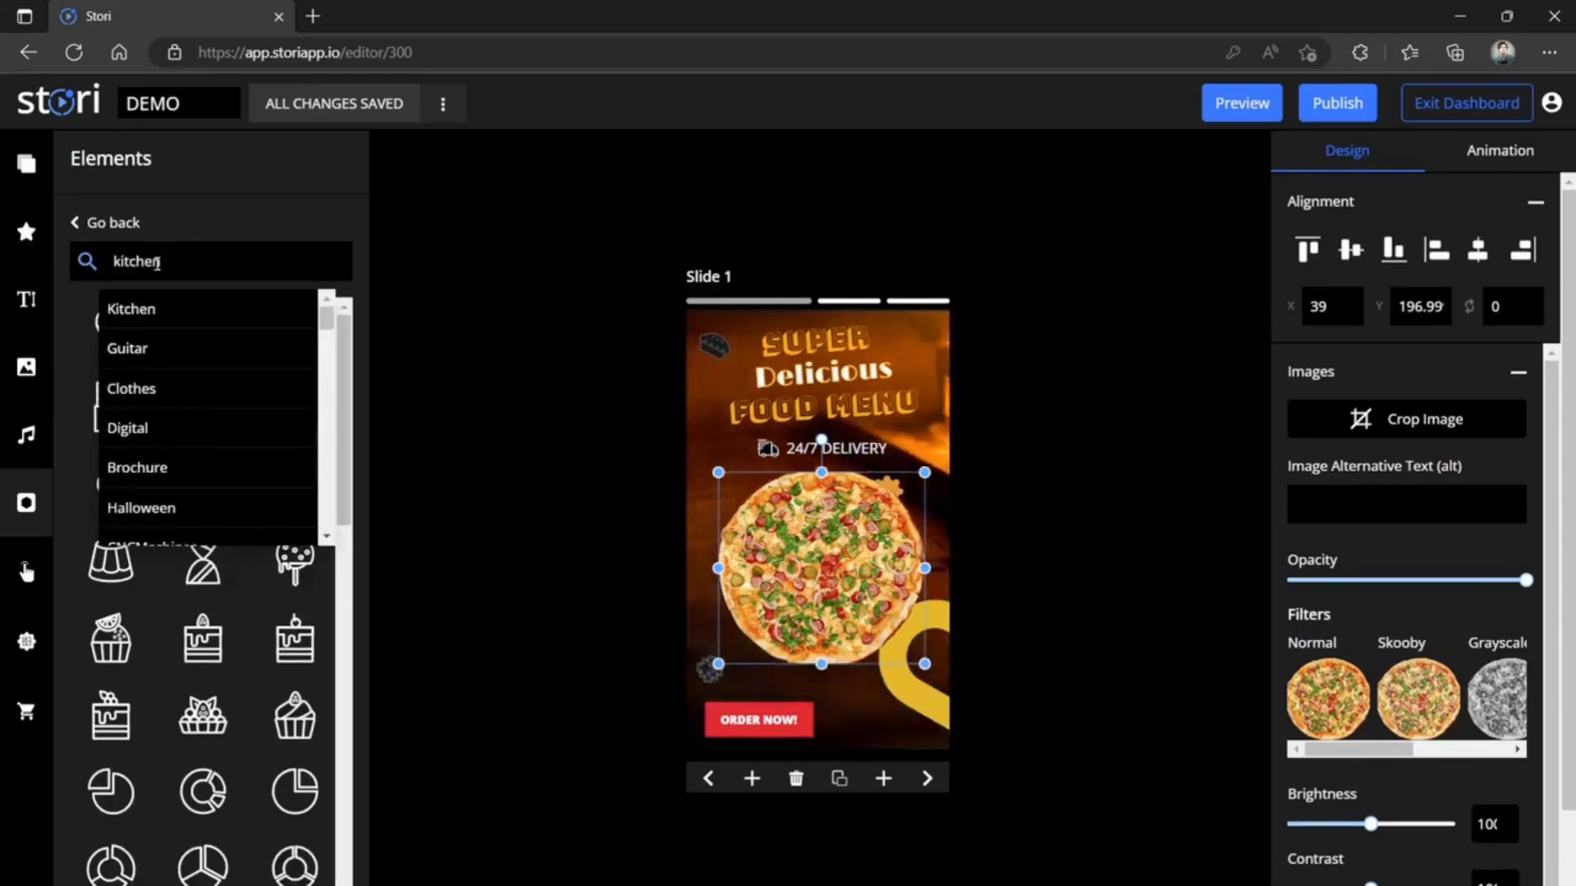
click(156, 310)
click(203, 406)
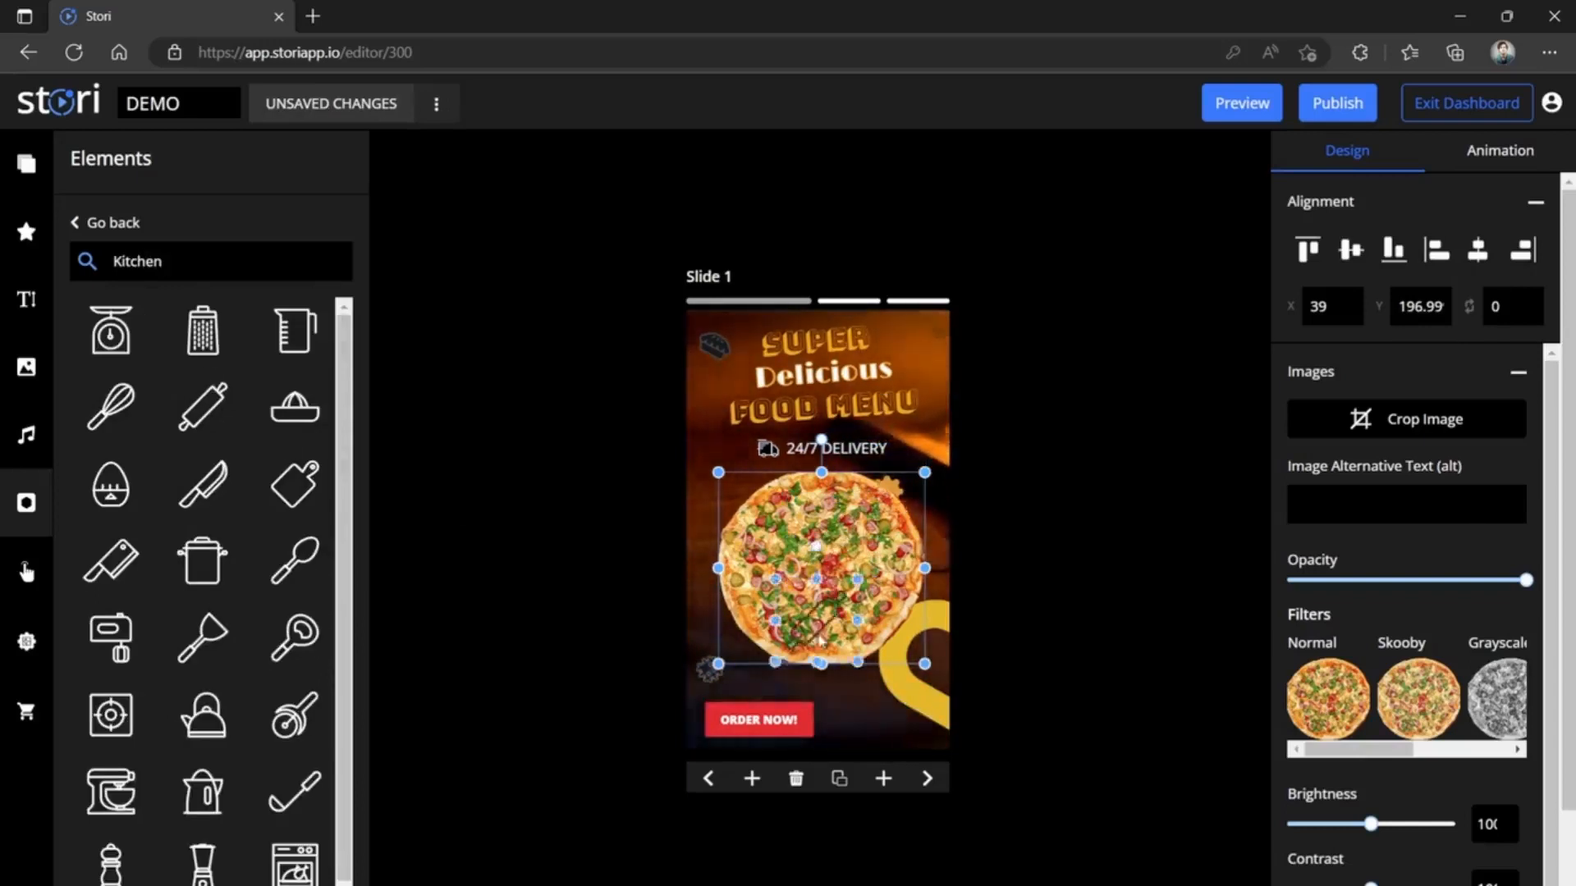
drag(838, 538, 887, 702)
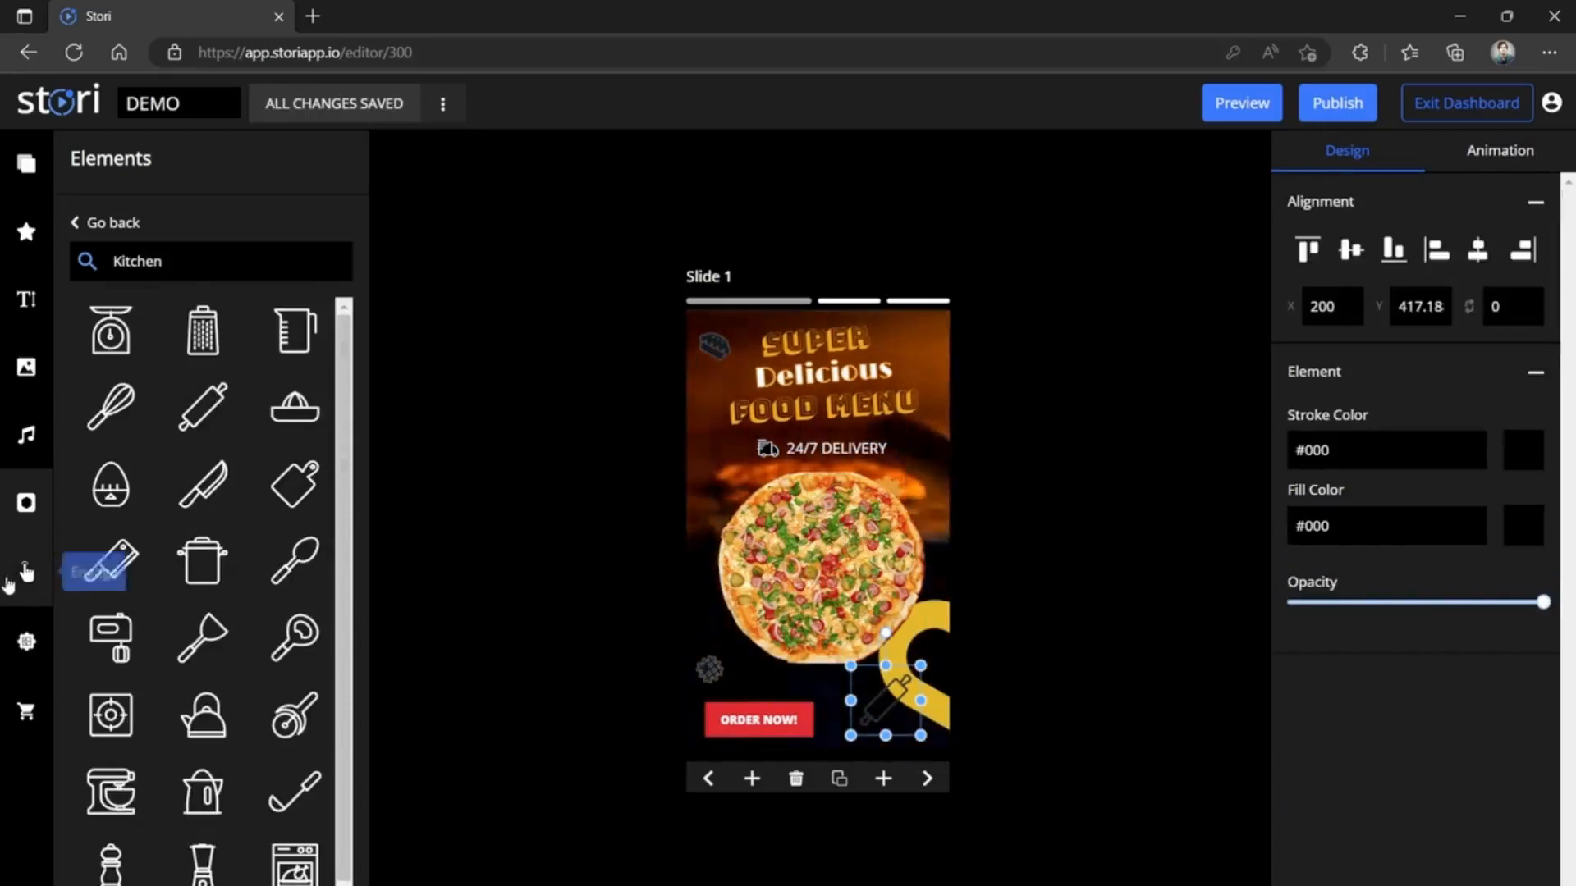
Open the engagement elements and examine the design settings of the "ORDER NOW!" button
click(11, 582)
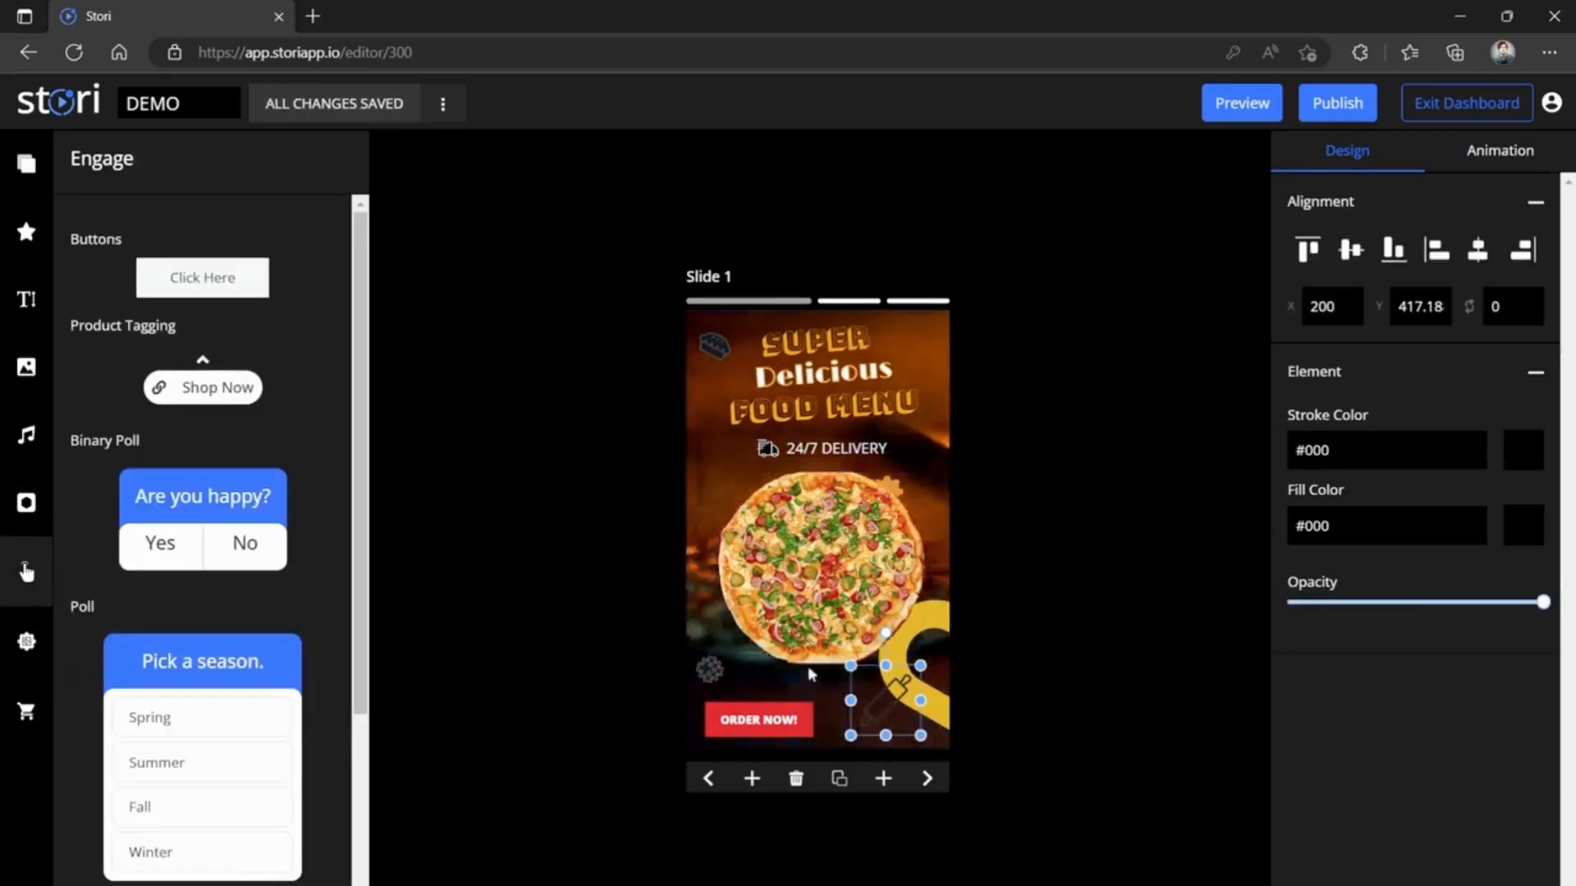
click(531, 563)
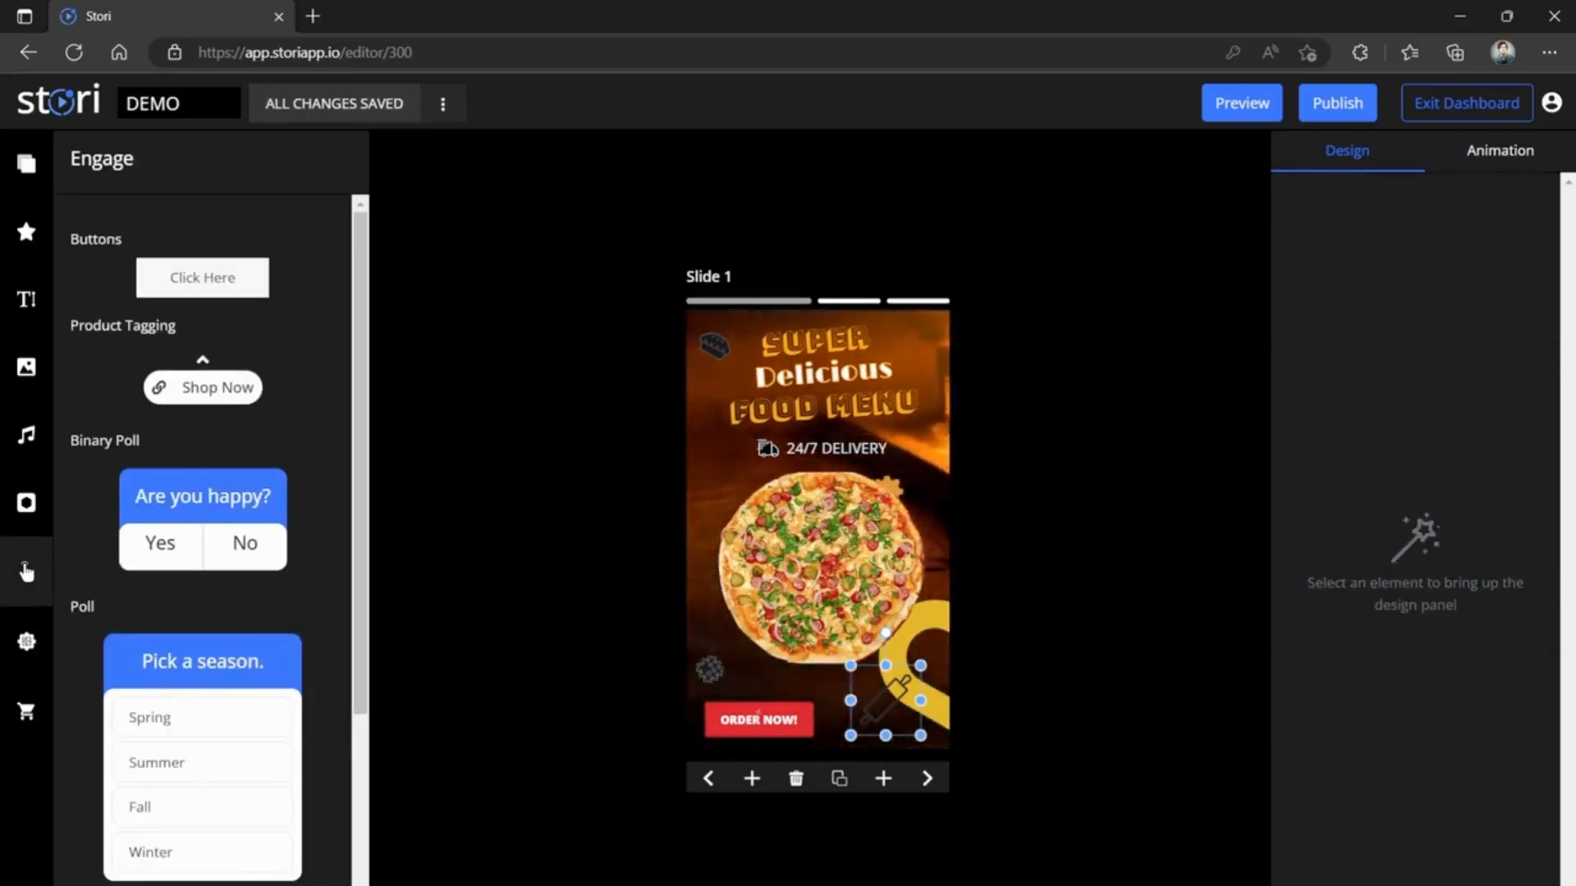
click(781, 721)
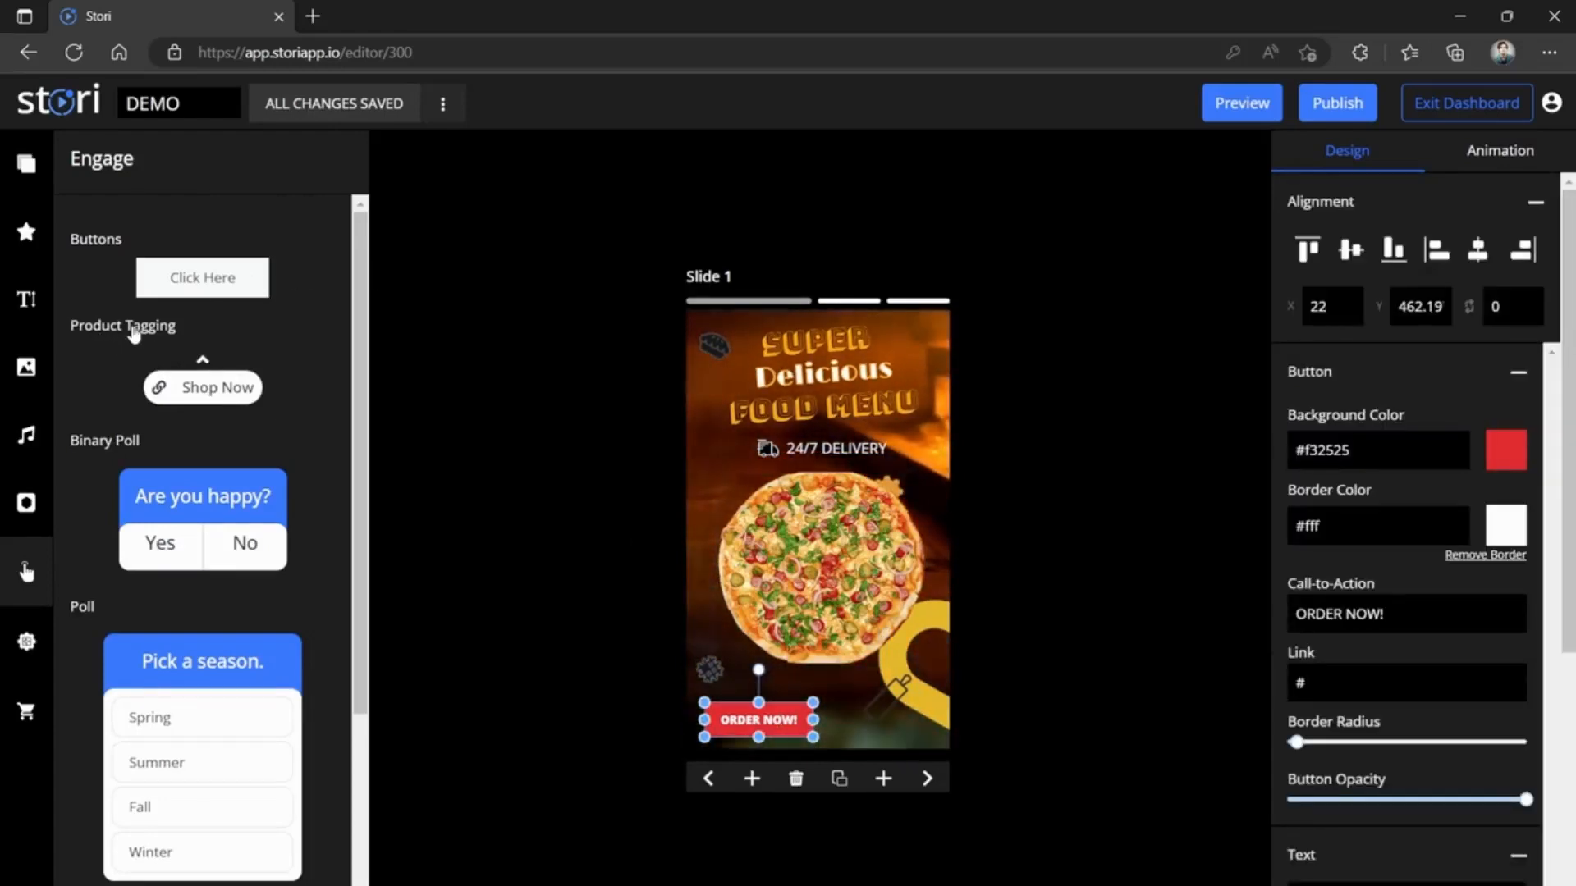
Review the product choices and checkout options for product tagging, and close the dialog without tagging a product
click(209, 399)
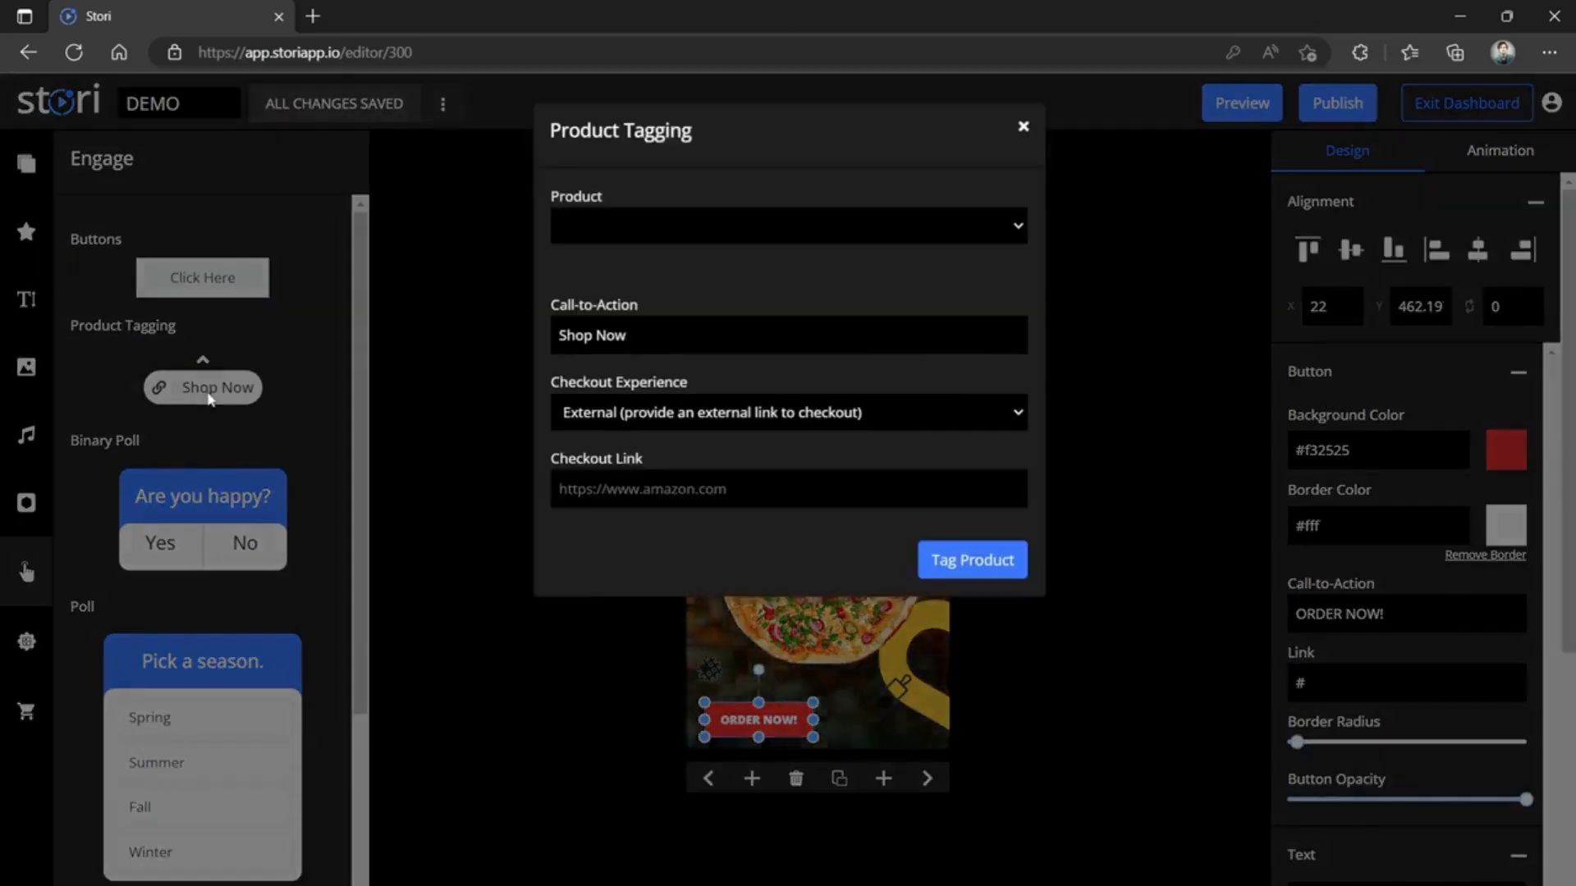
click(716, 223)
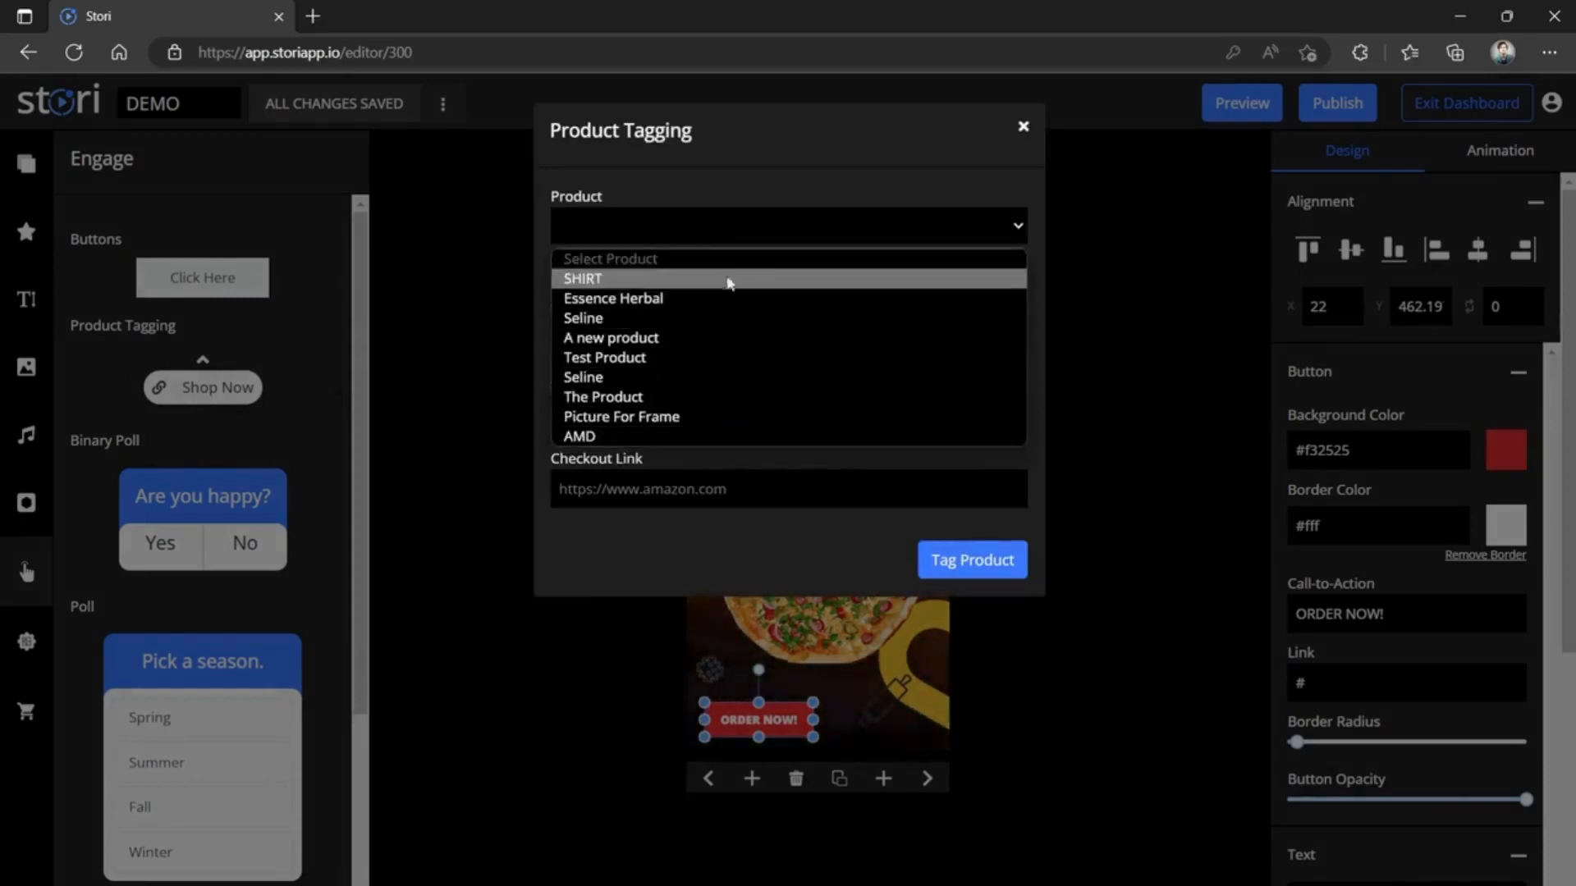
click(726, 234)
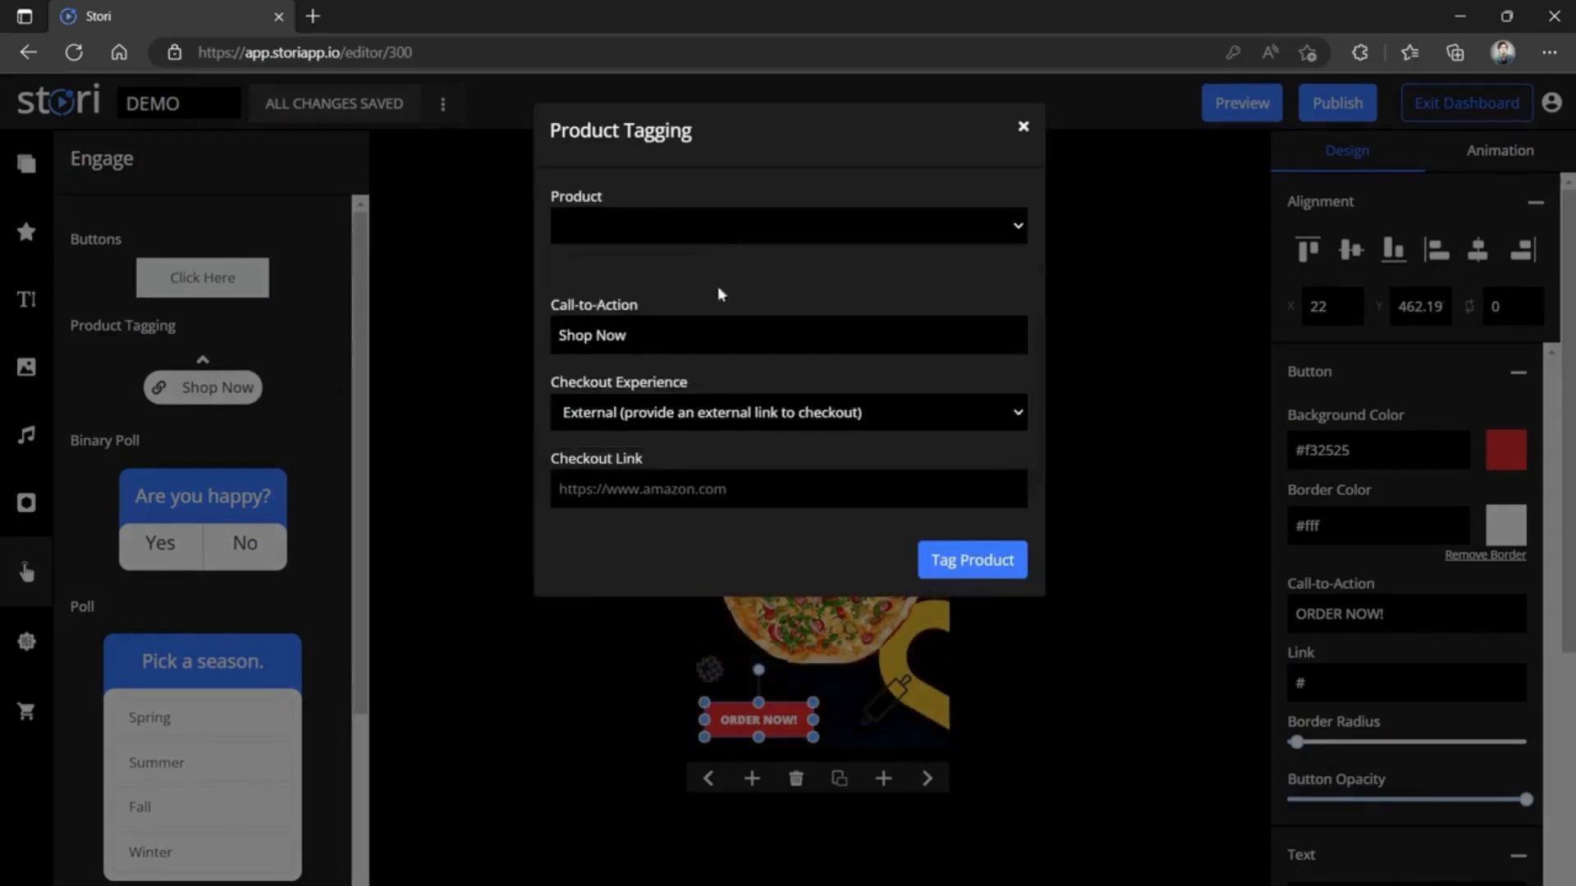
click(726, 415)
click(726, 415)
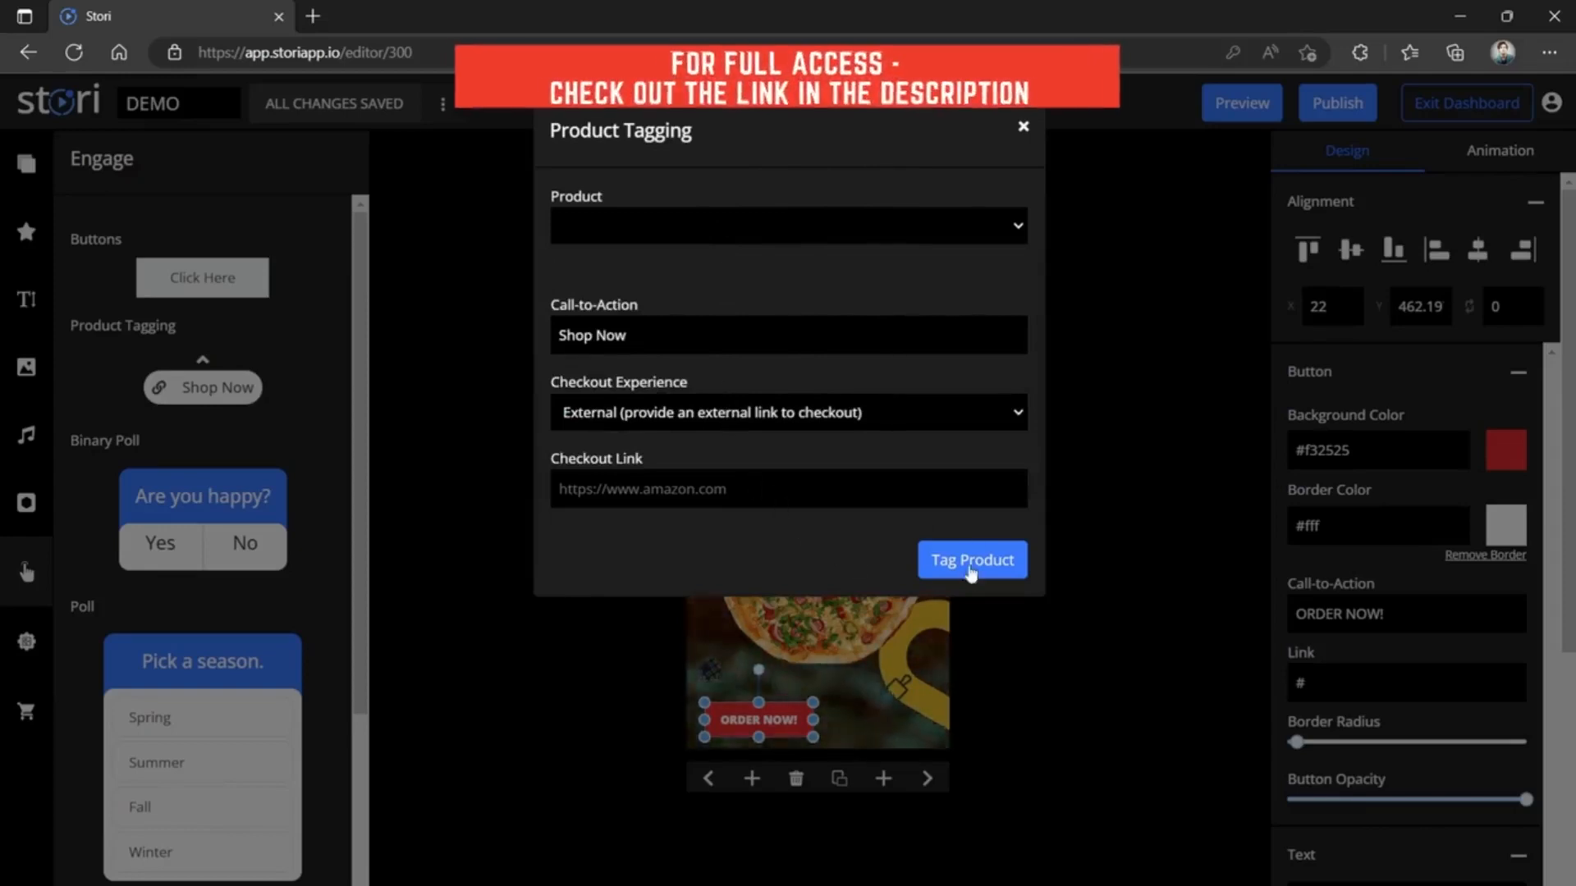
click(1023, 127)
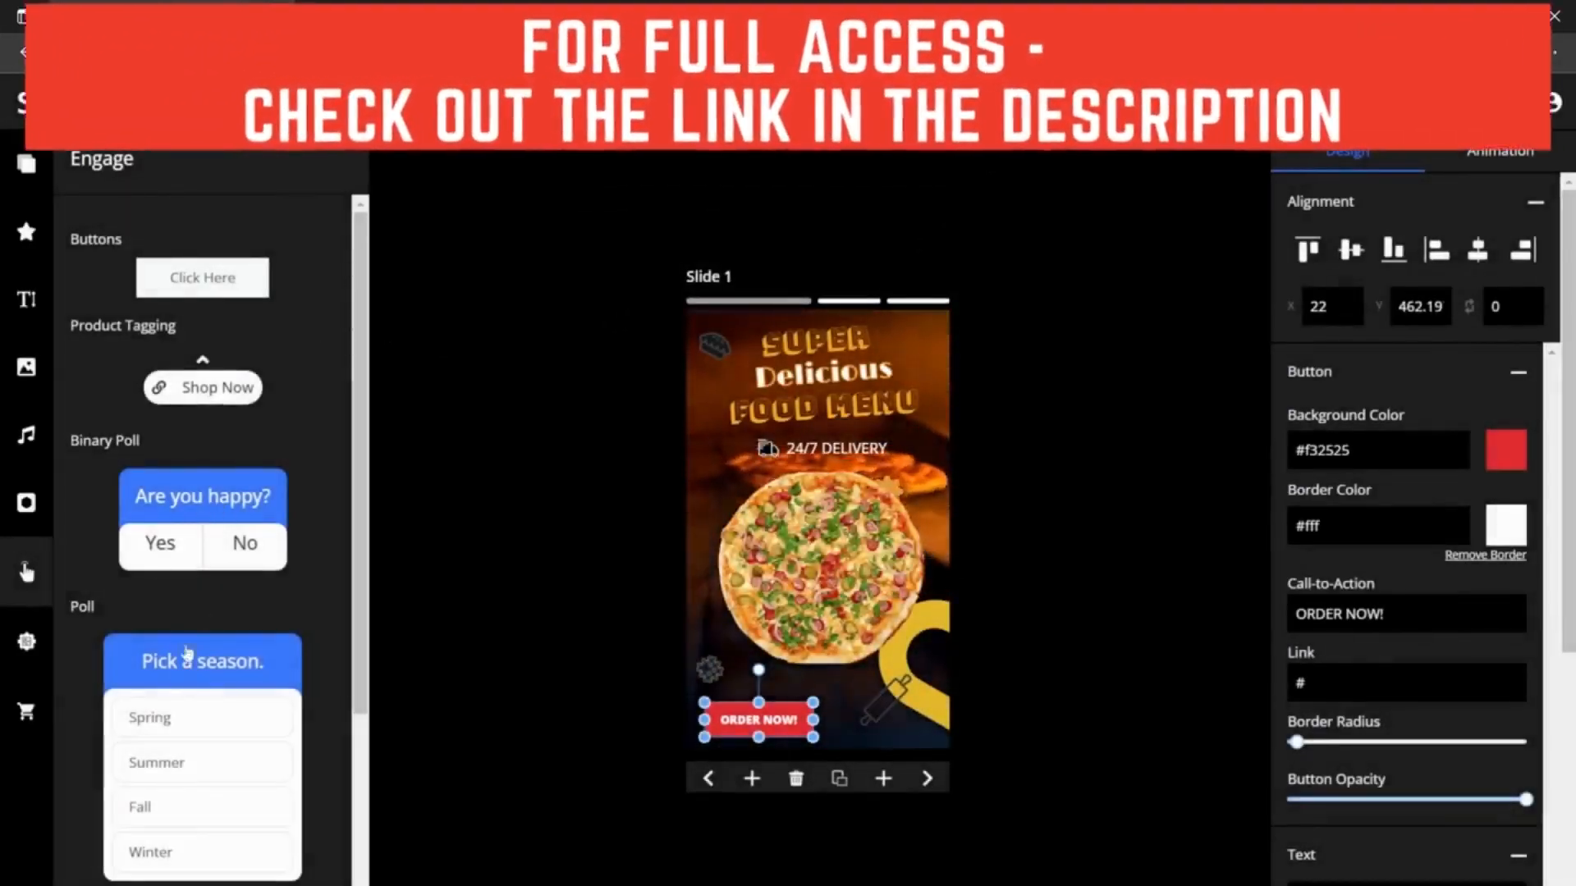
Look through the engagement elements, add a binary poll over the pizza on slide 1 and open its settings
scroll(179, 733, down, 3)
scroll(179, 733, down, 2)
scroll(218, 694, up, 5)
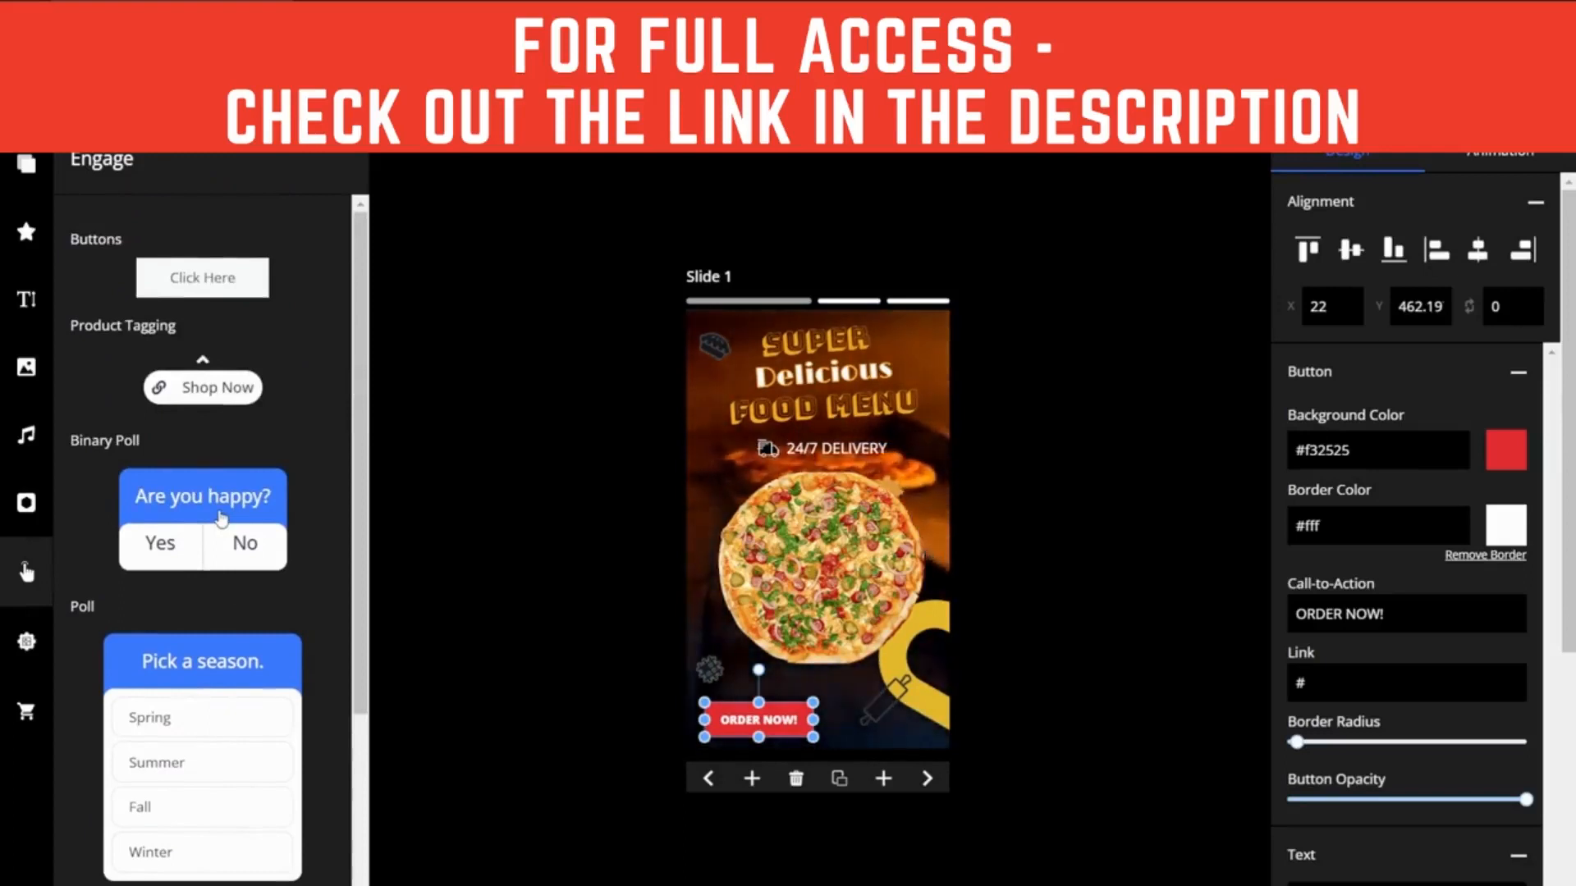
click(220, 517)
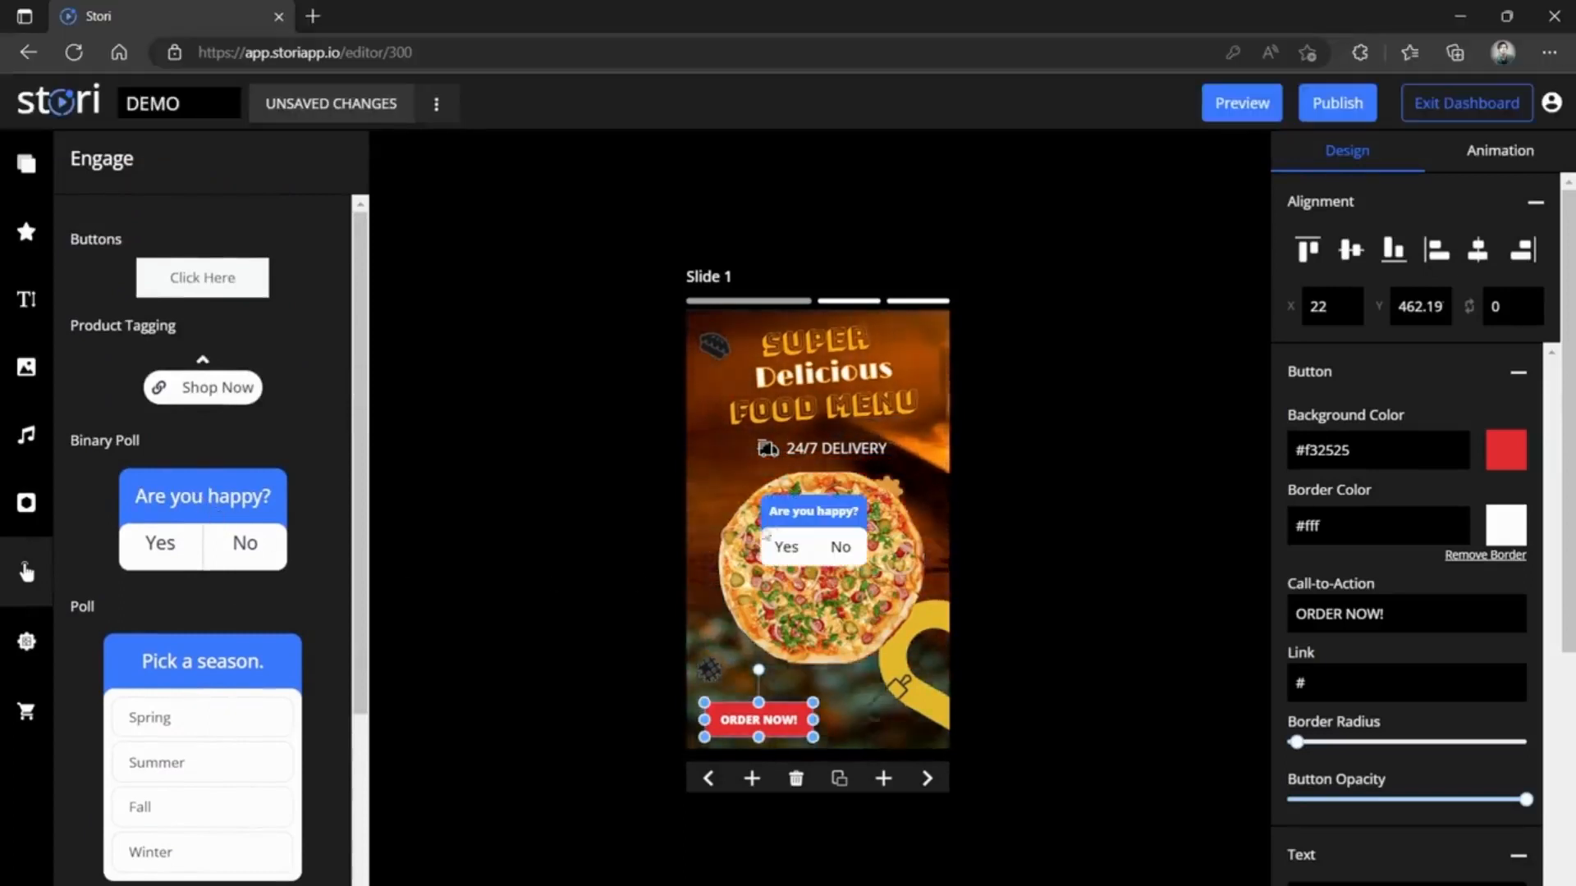
click(817, 525)
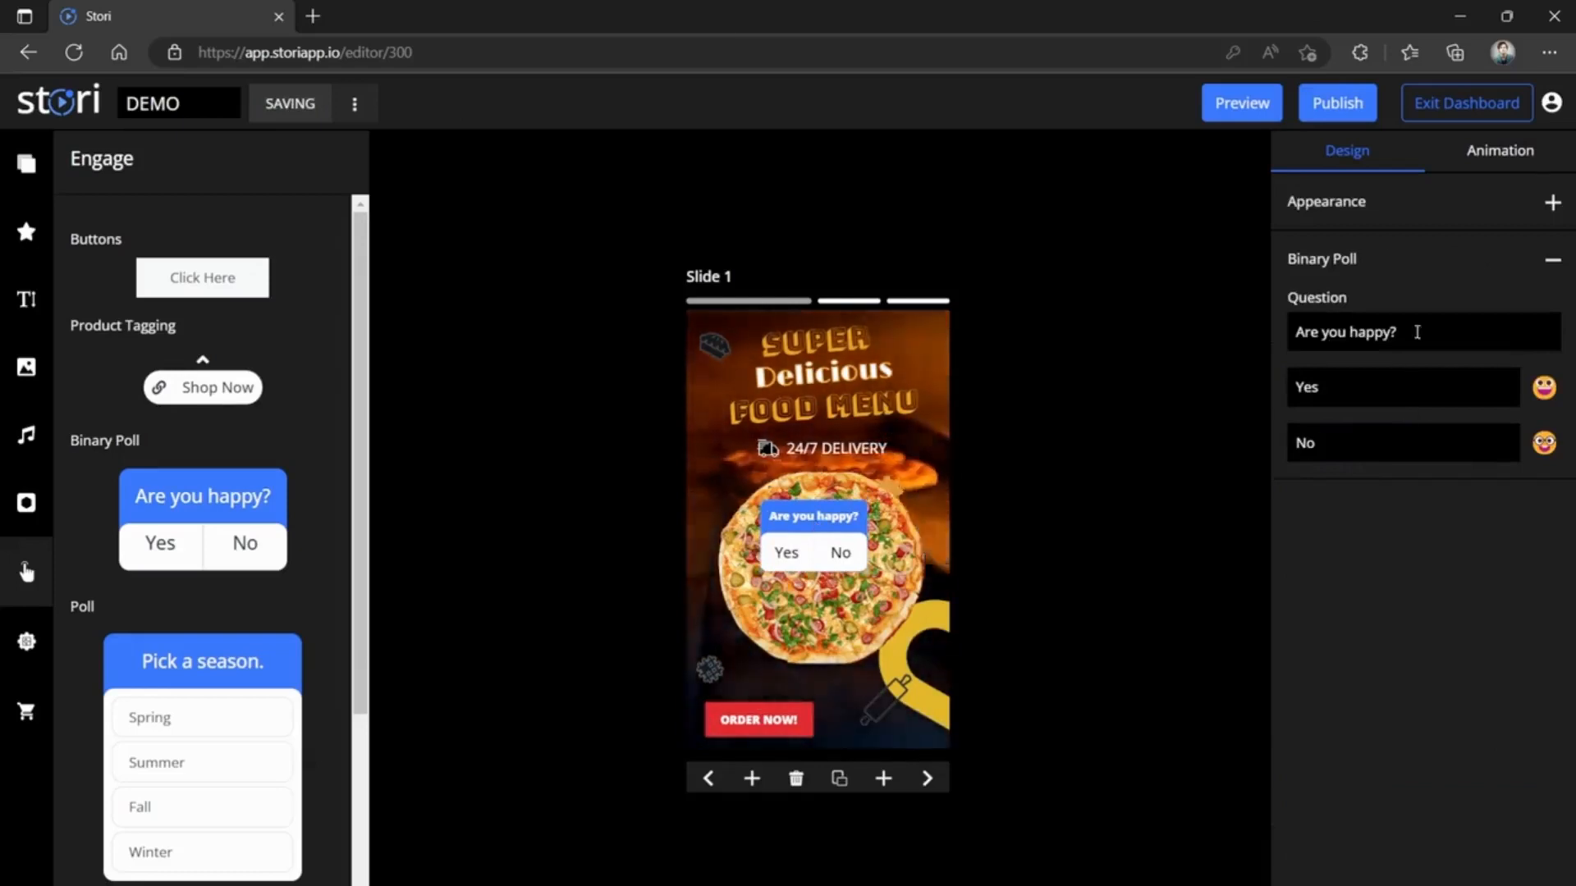
Set the binary poll's question on slide 1 to "Are you hungry?"
double_click(1364, 333)
text(hu)
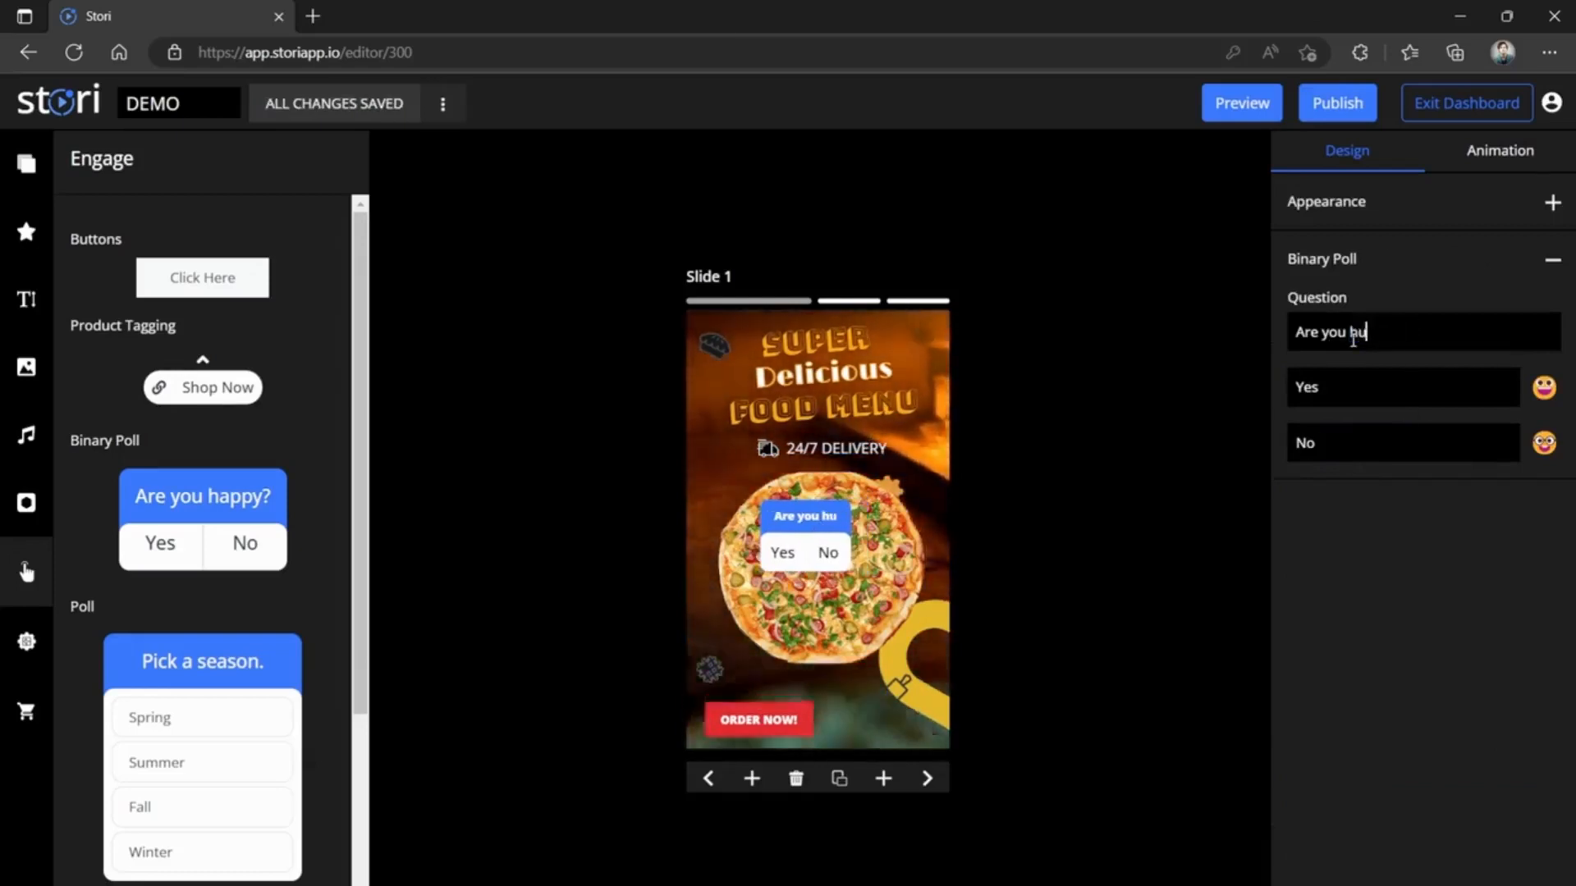
text(ngry?)
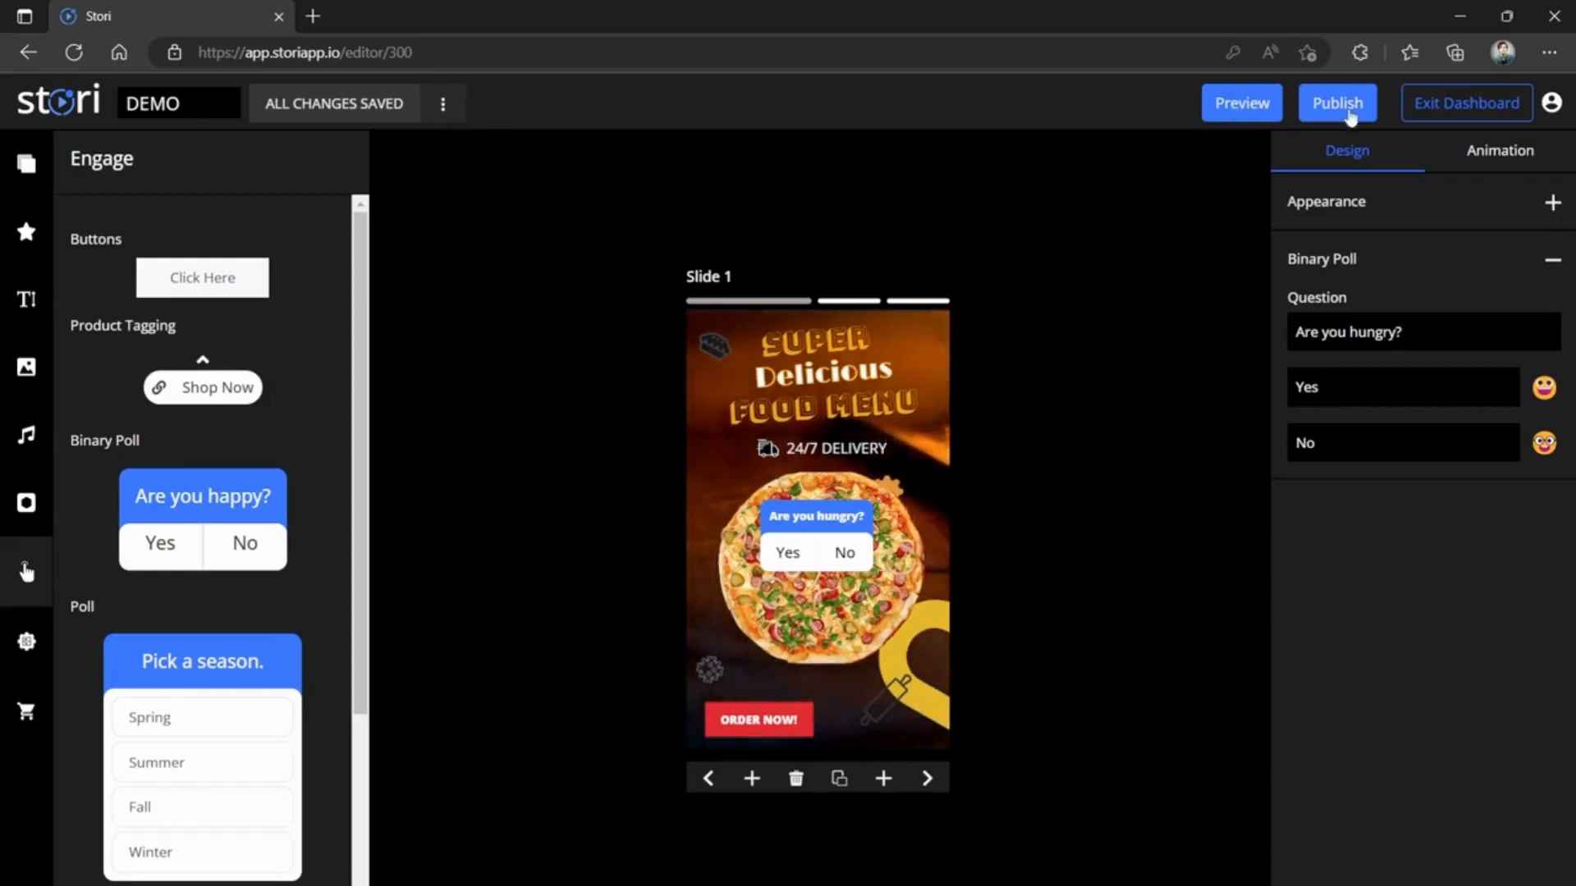
Open the story's publishing setup and review its publisher details, meta tags, analytics and story validation sections
click(1347, 113)
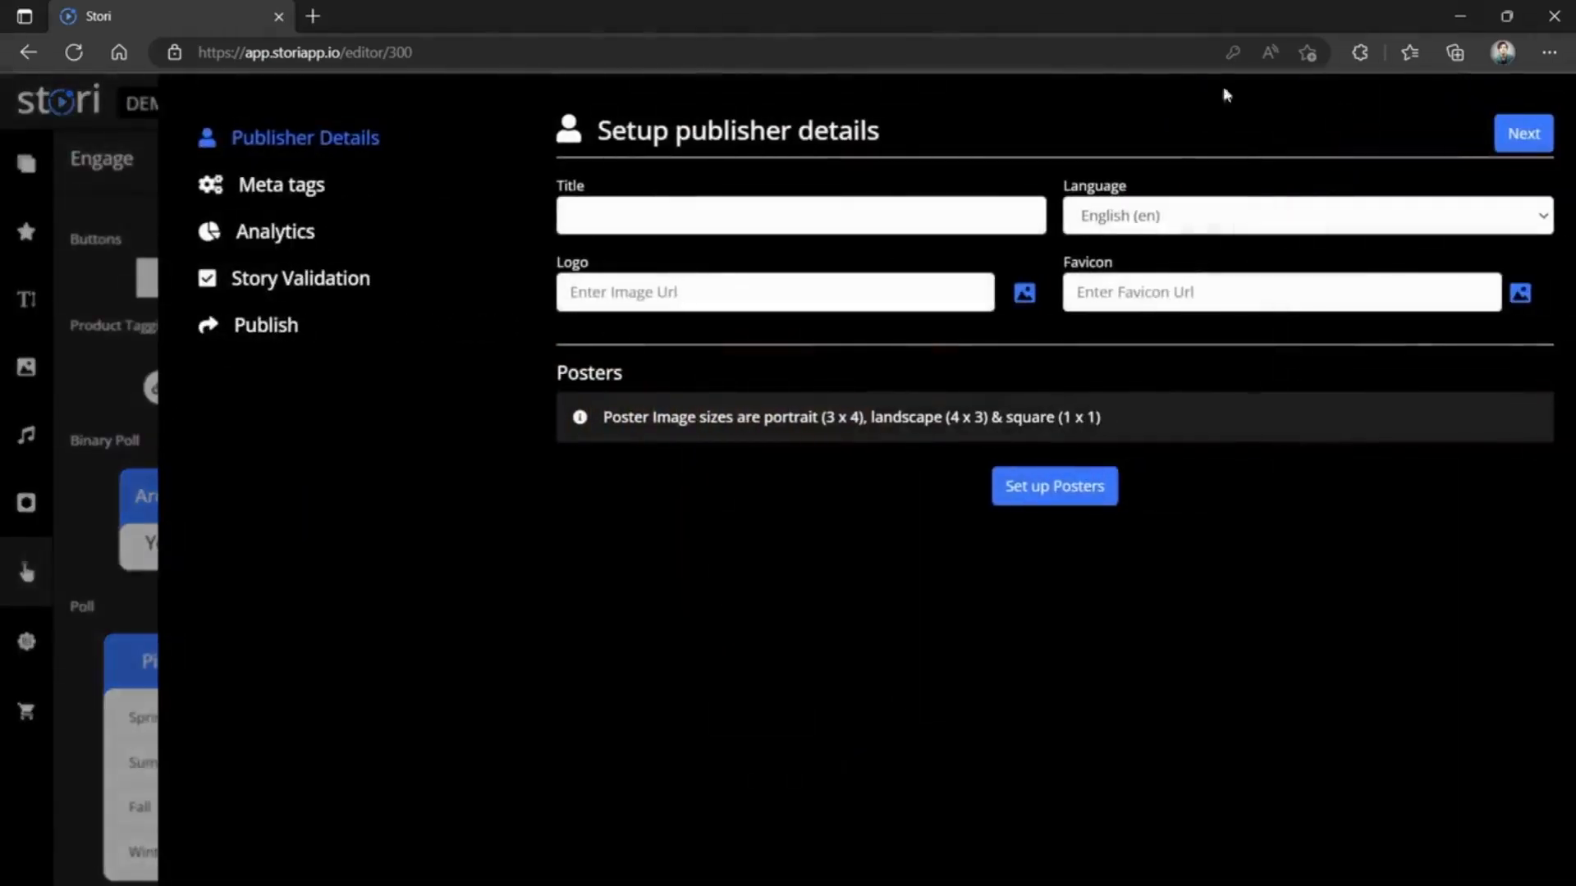
click(319, 191)
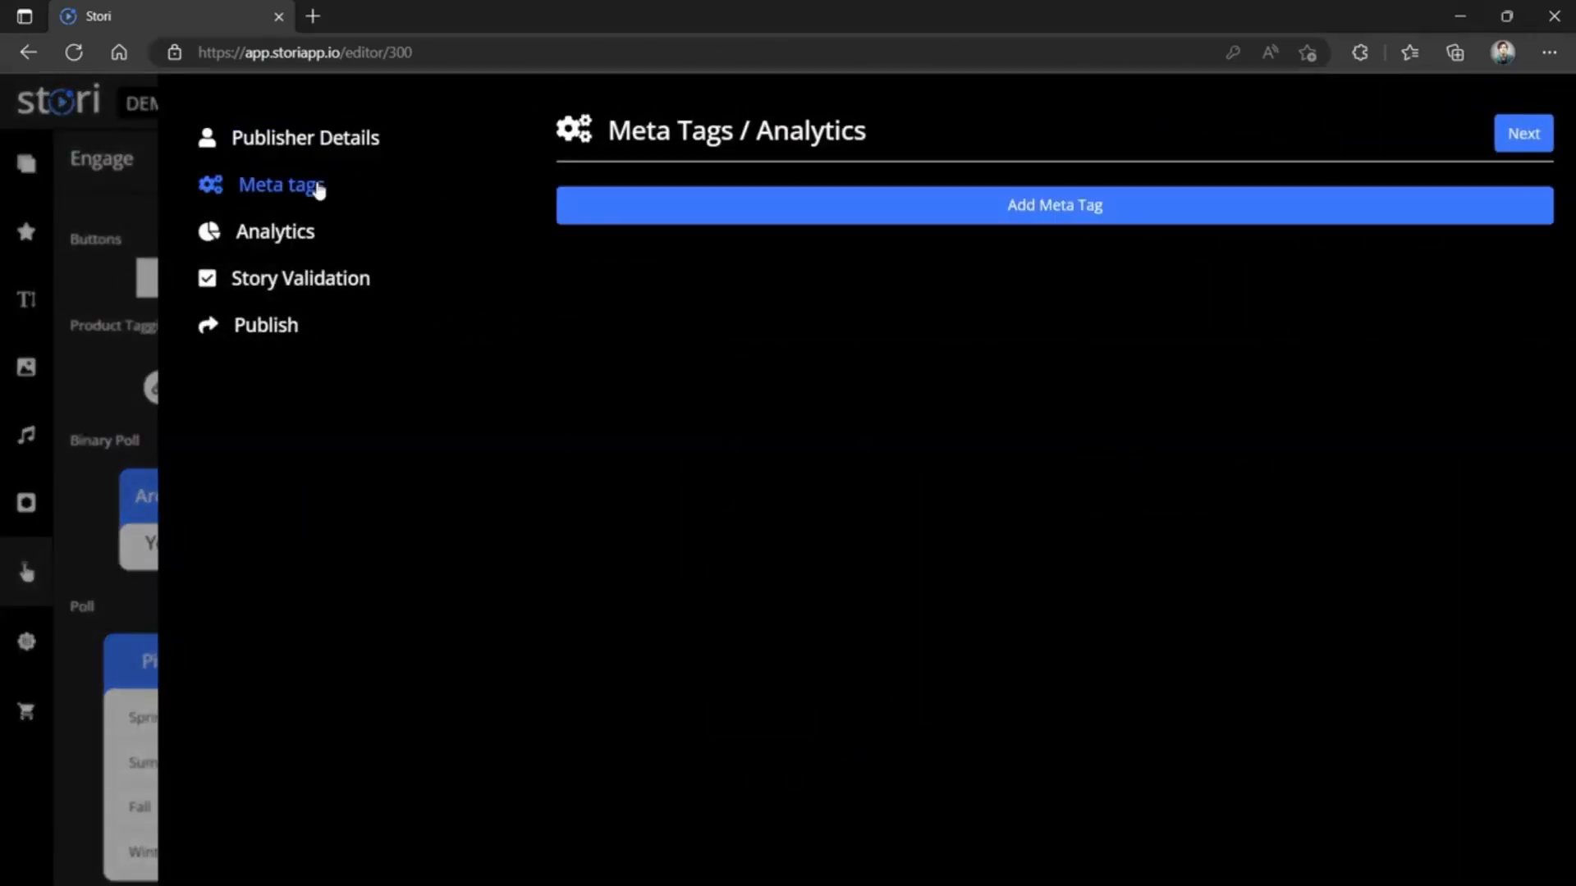
click(307, 238)
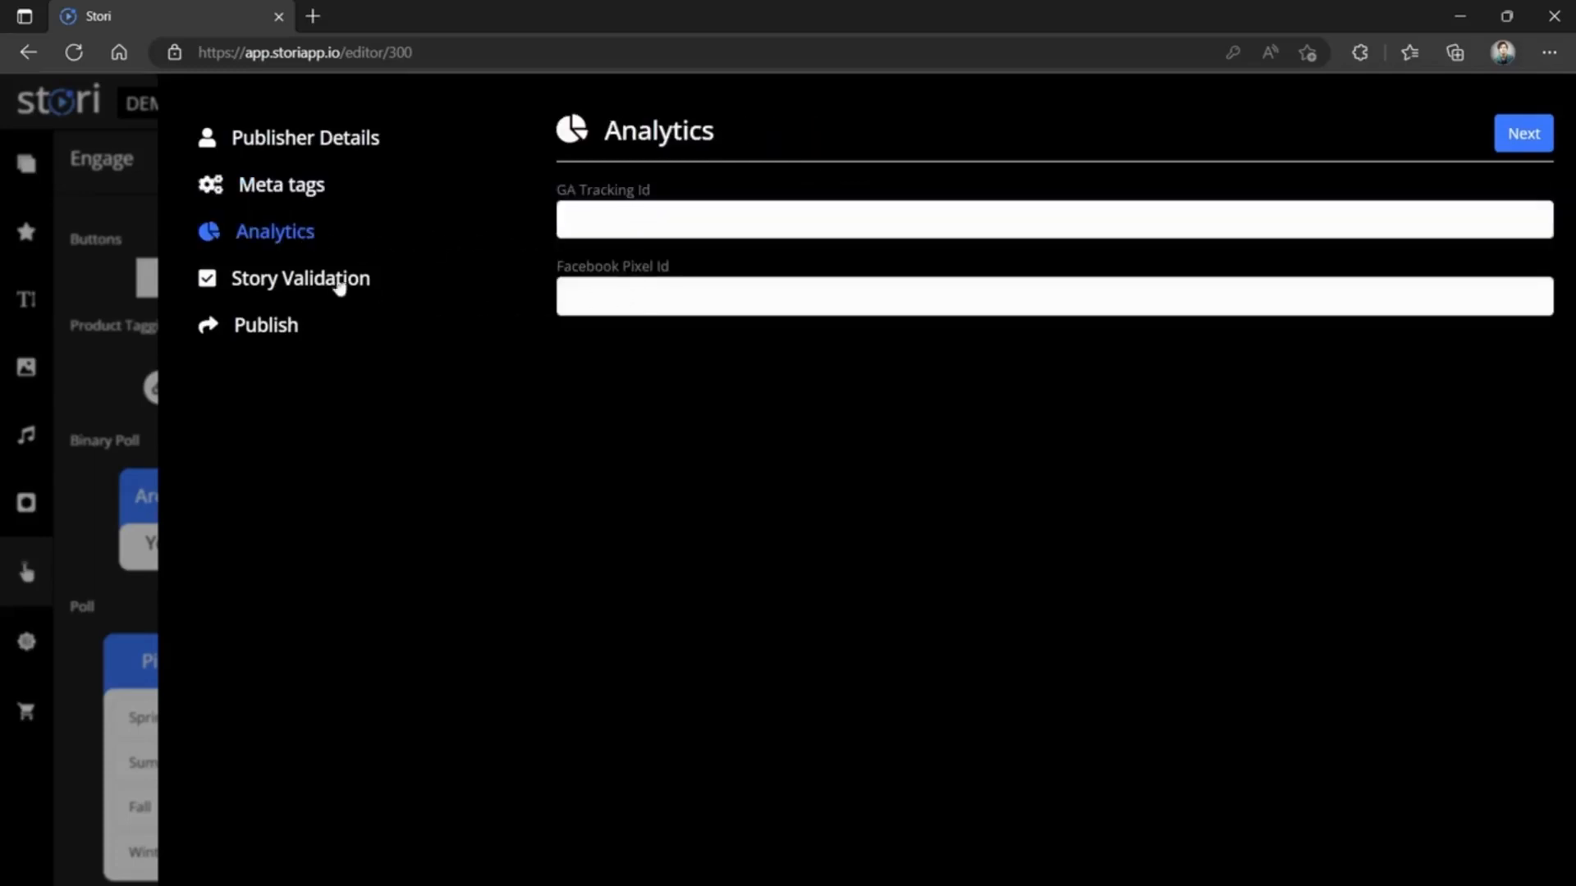
click(320, 280)
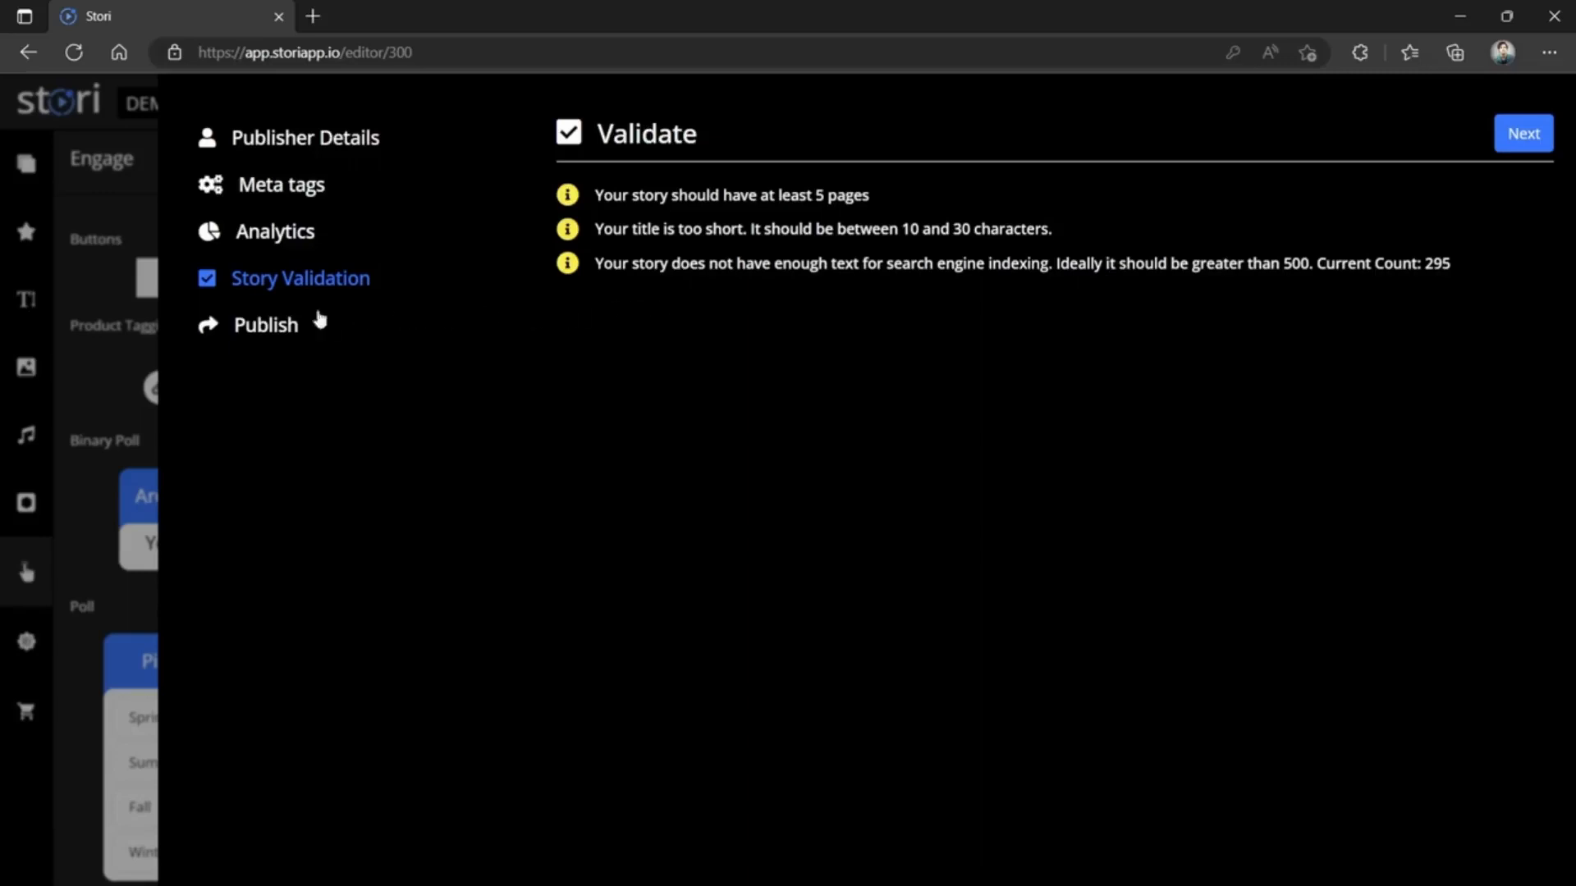
Examine the embeddable widget, custom domain, QR code and short link publishing options, and close the publishing setup
click(244, 328)
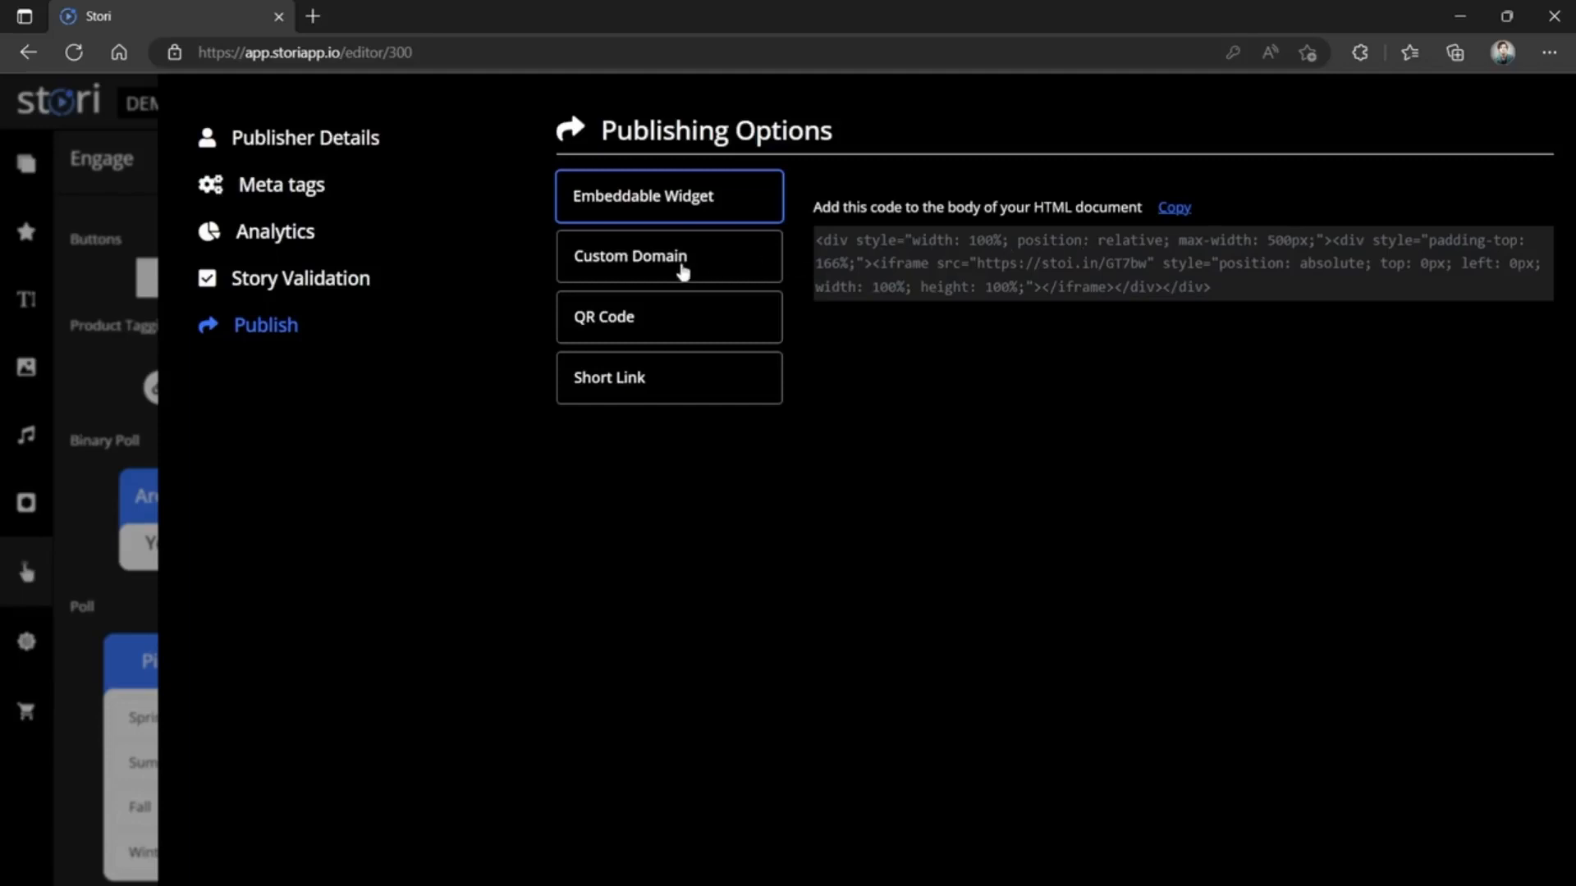
click(670, 268)
click(668, 324)
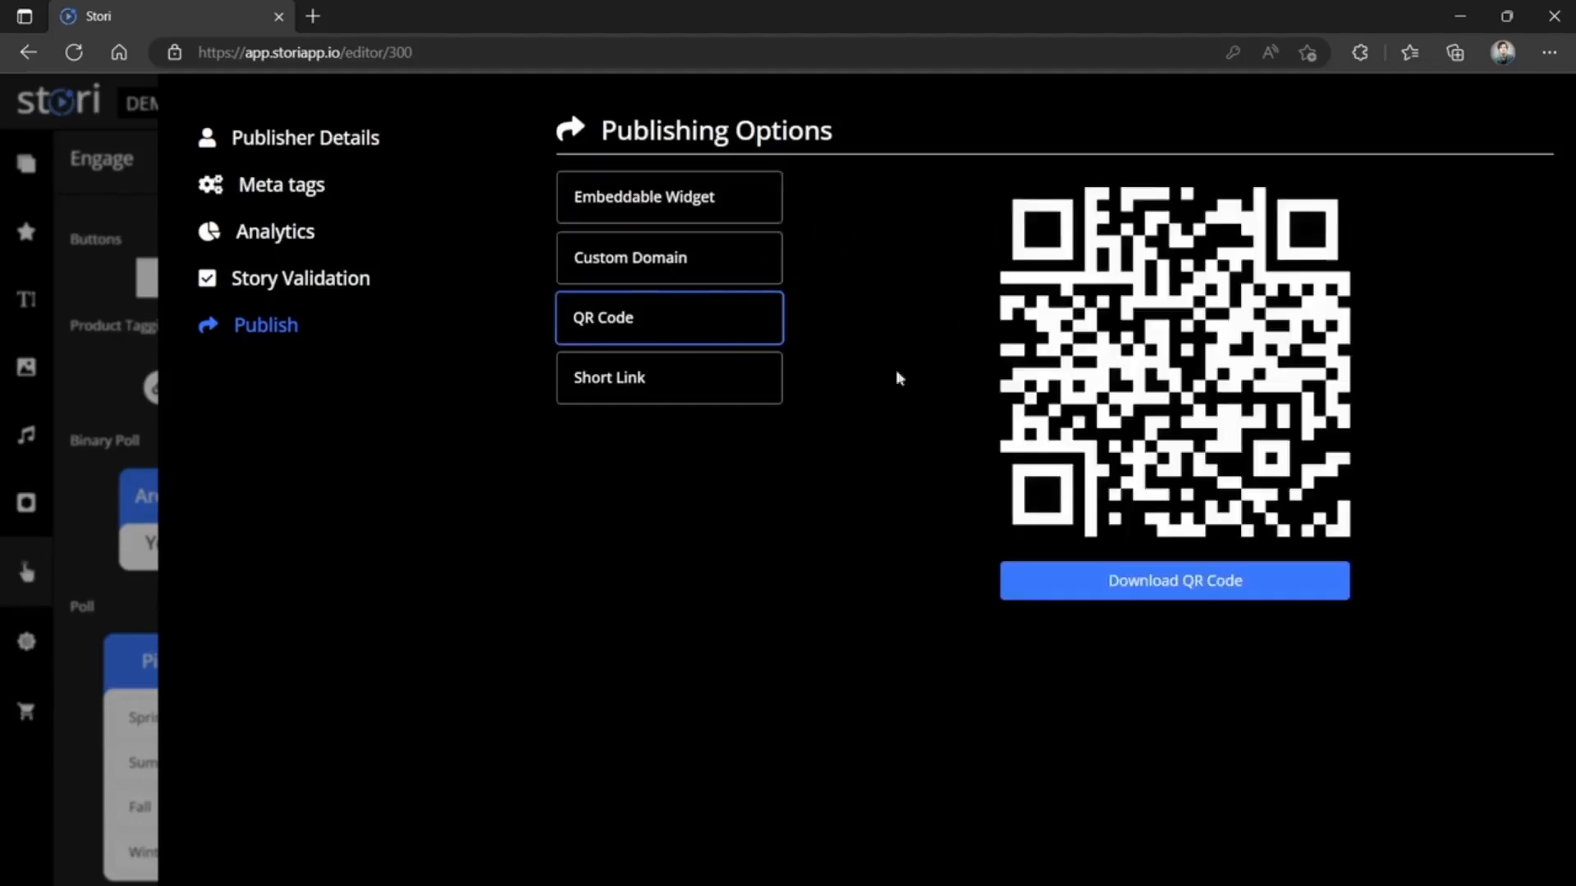
click(630, 391)
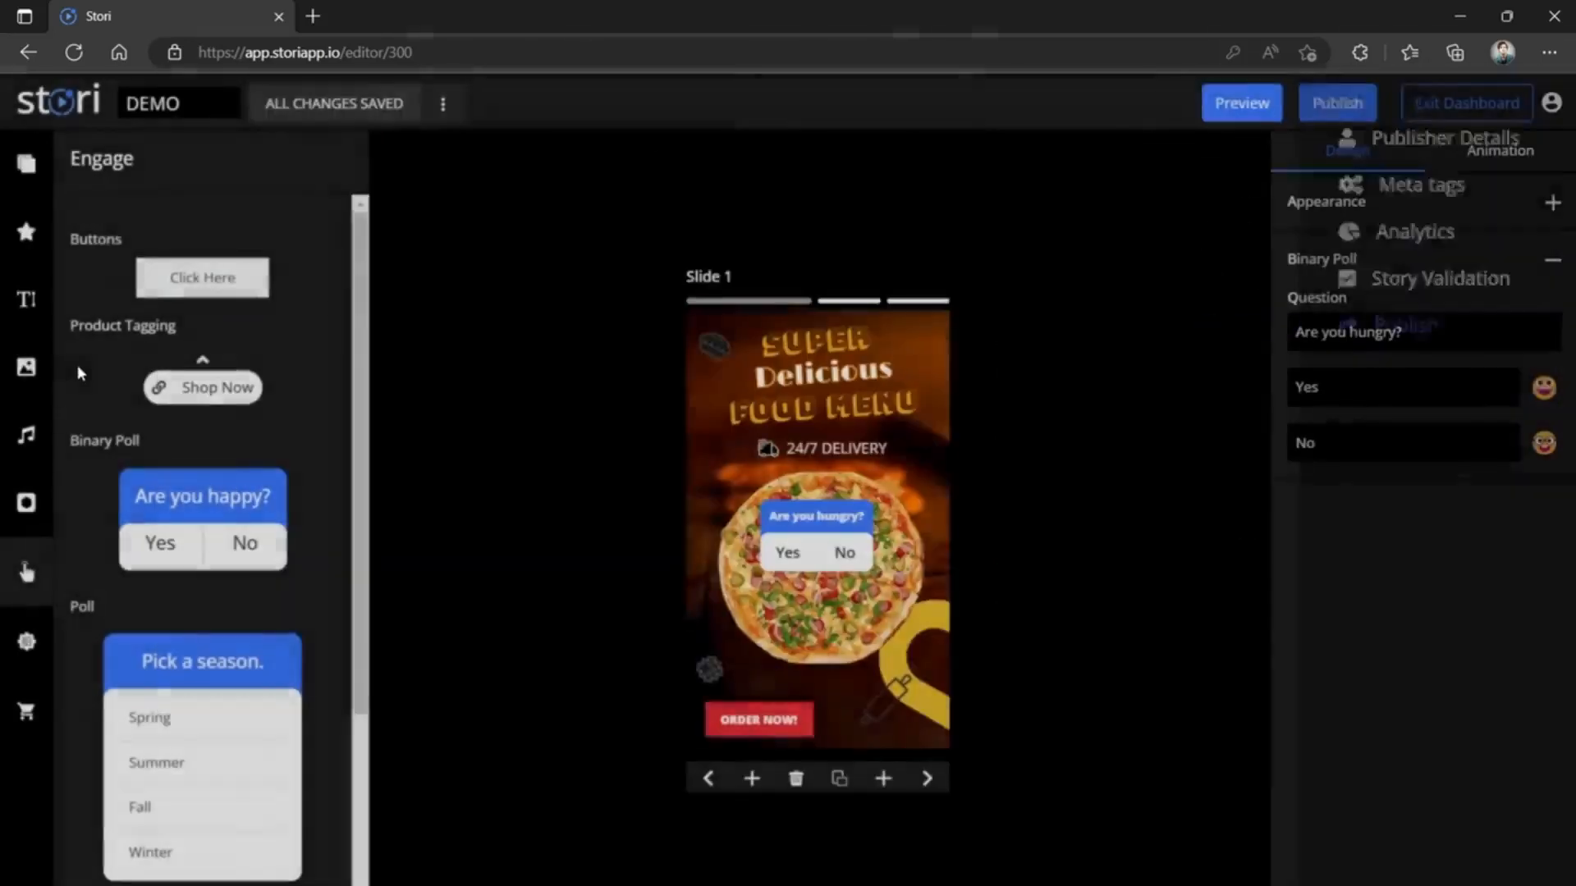
click(79, 375)
Leave the editor and start a new Store Manager product titled "SHIRT" with the description "100% Cotton Shirt" and "Size M" on separate lines
click(66, 101)
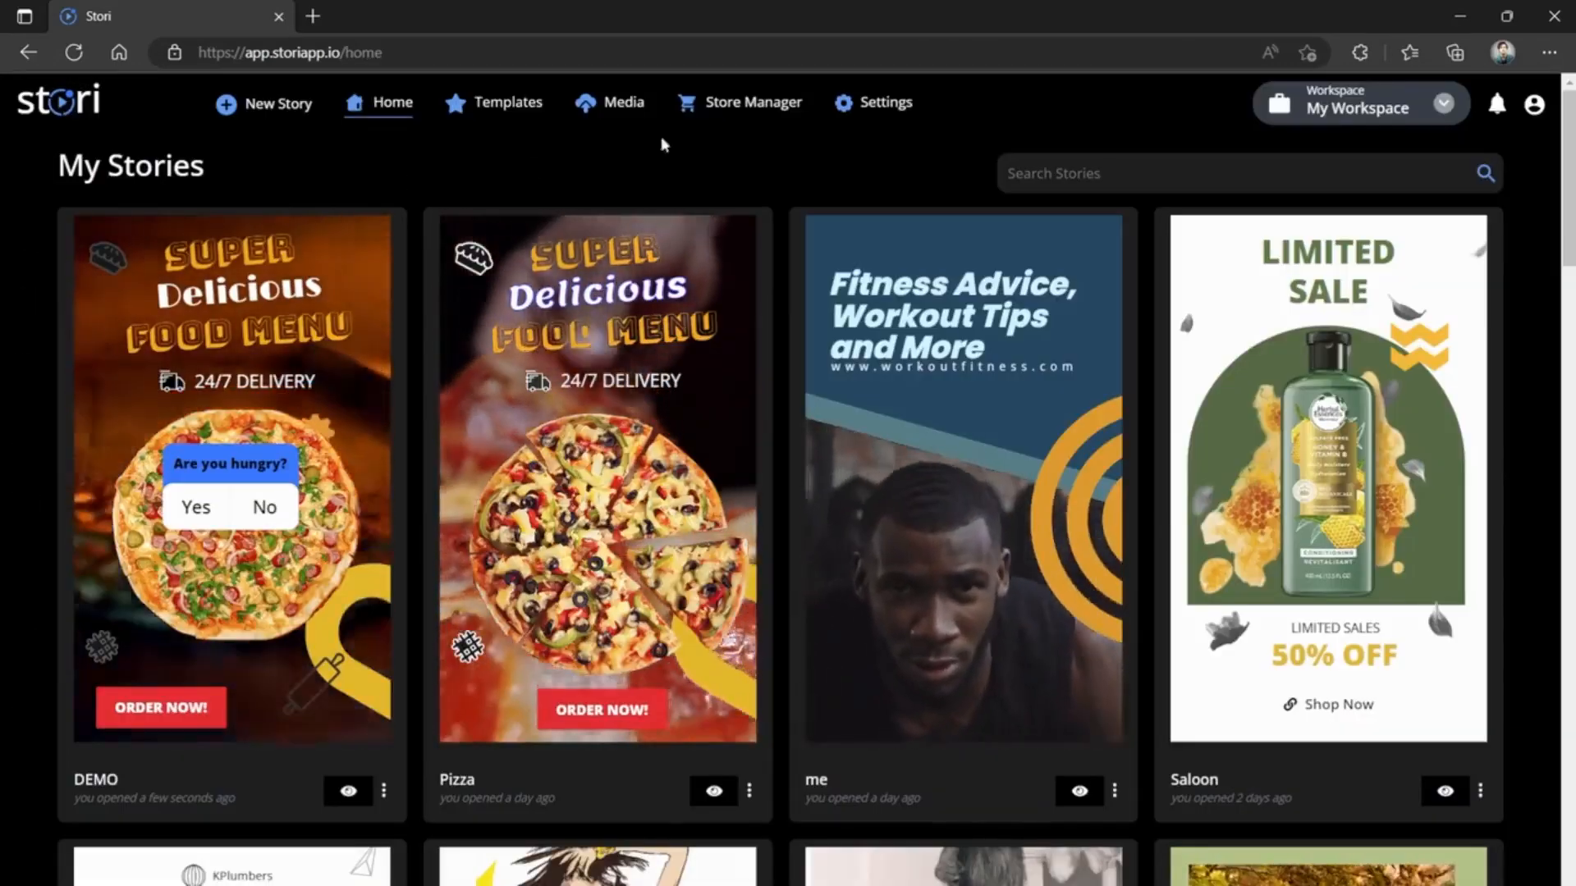
click(745, 112)
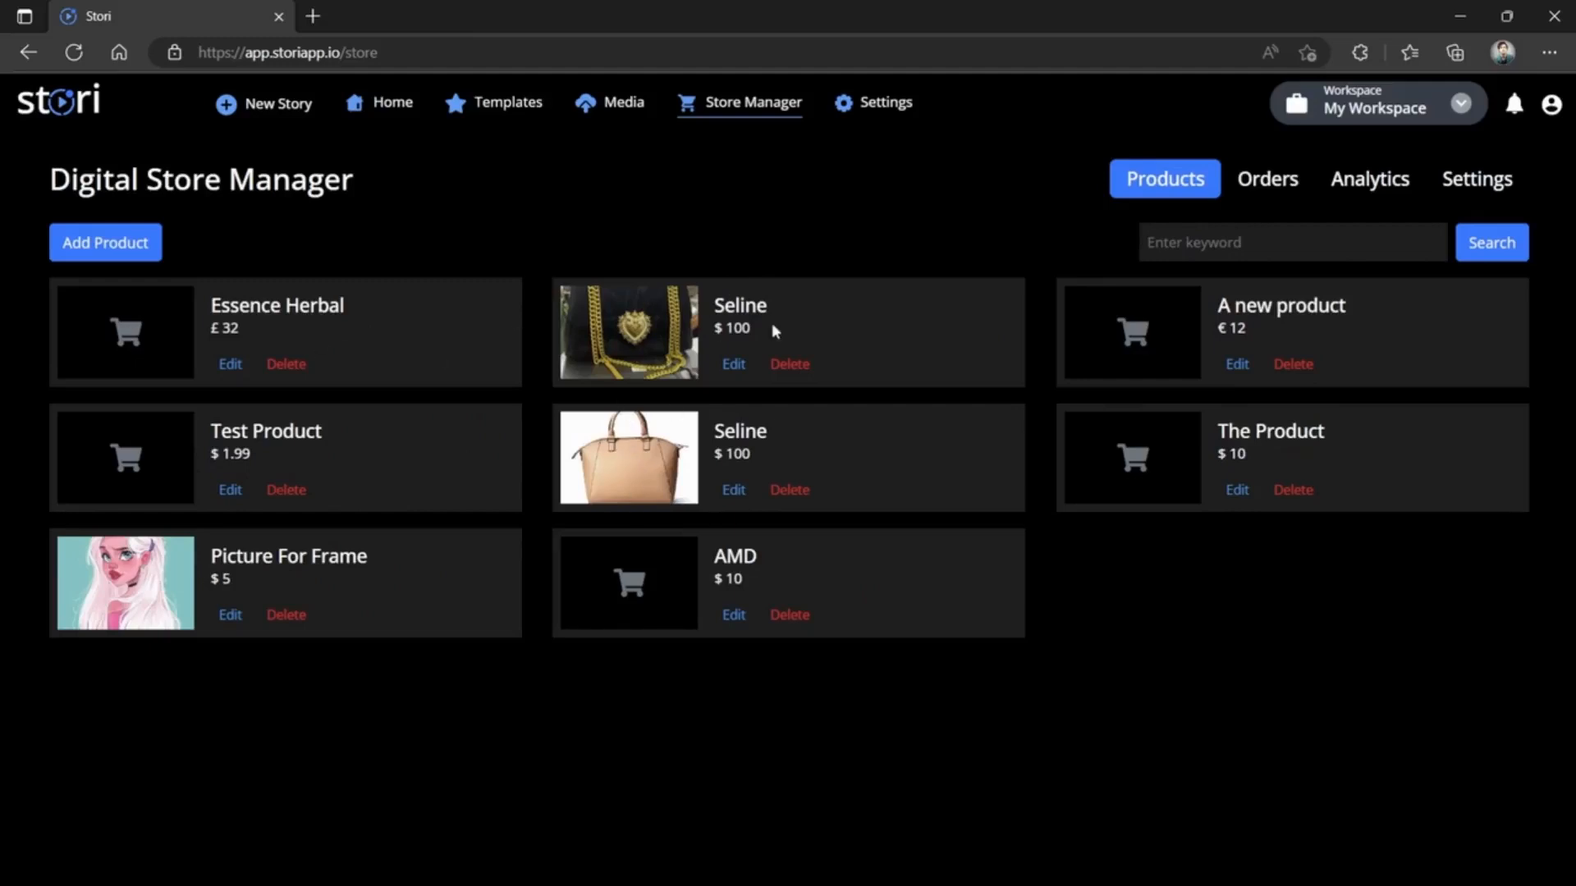
click(112, 244)
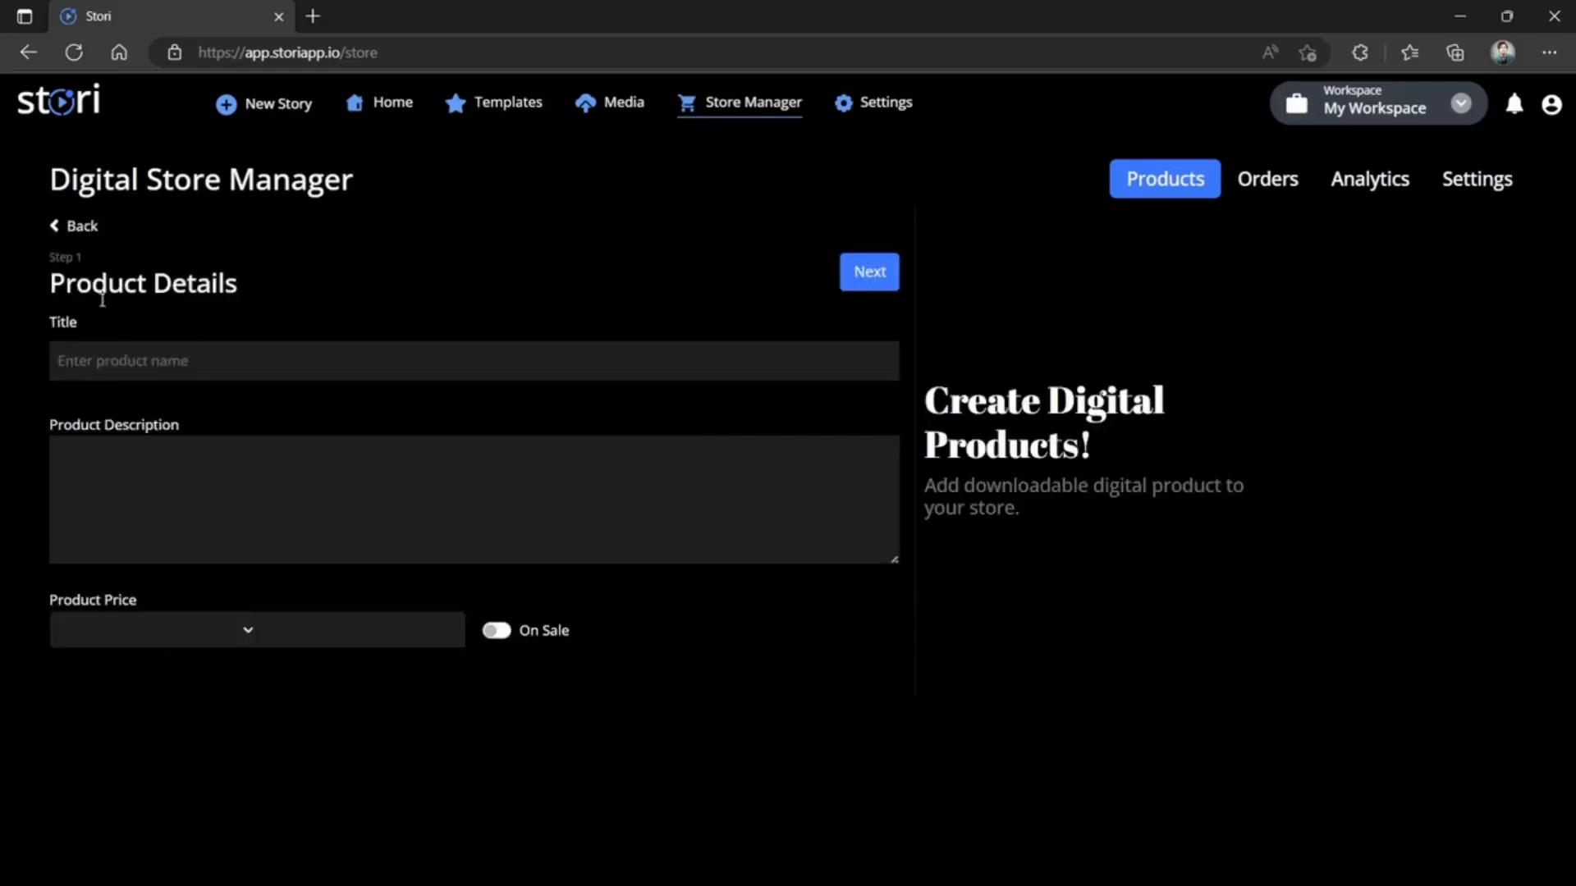
click(127, 362)
text(SHIRT)
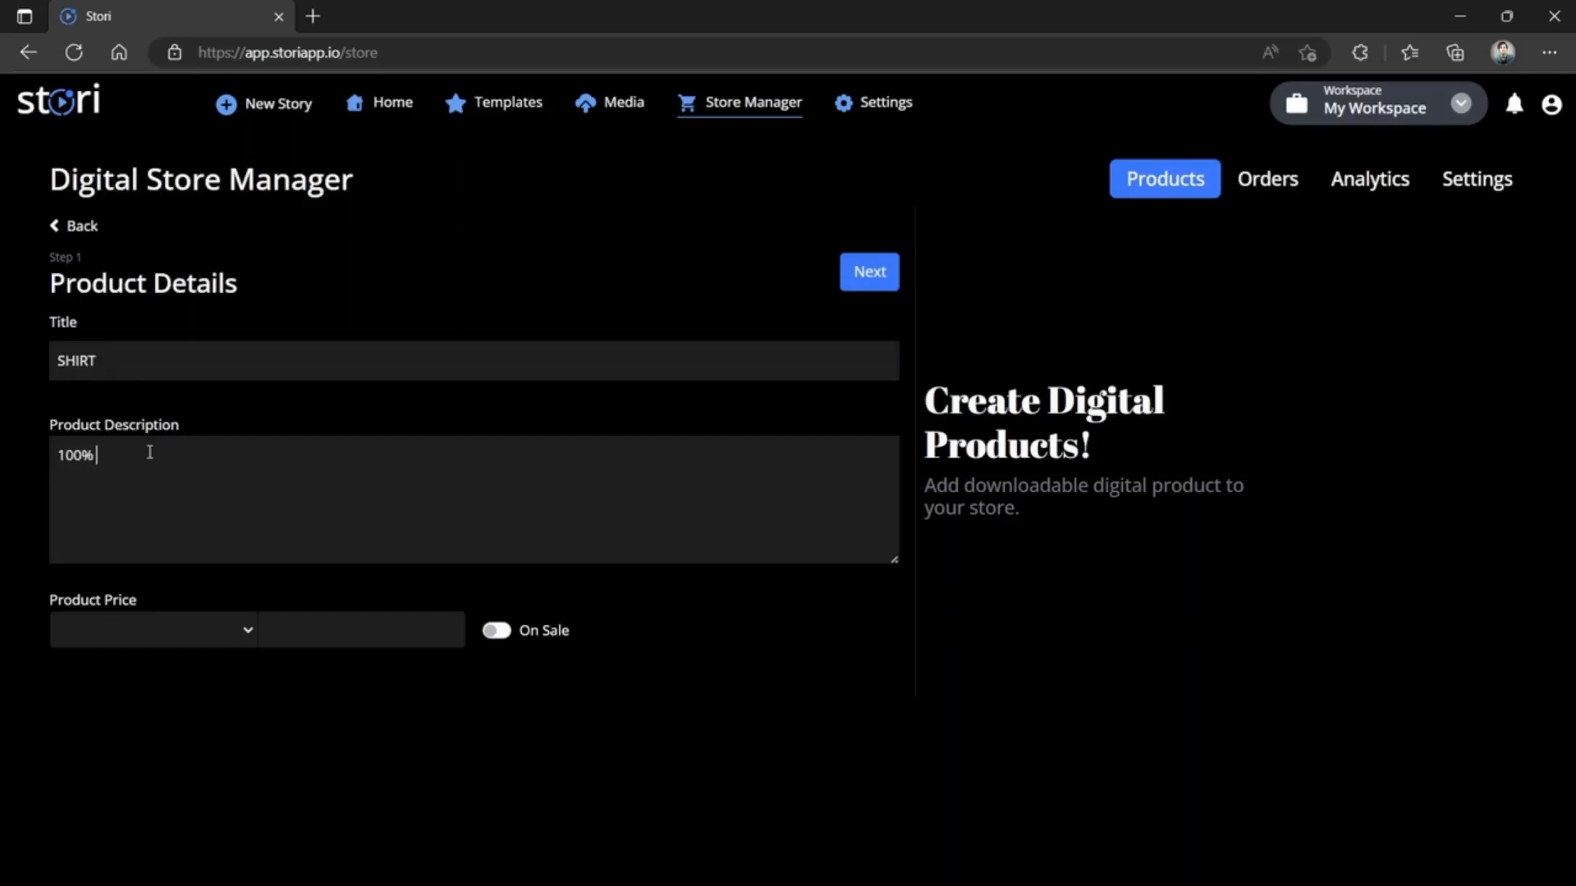
text(tton Shirt Size M)
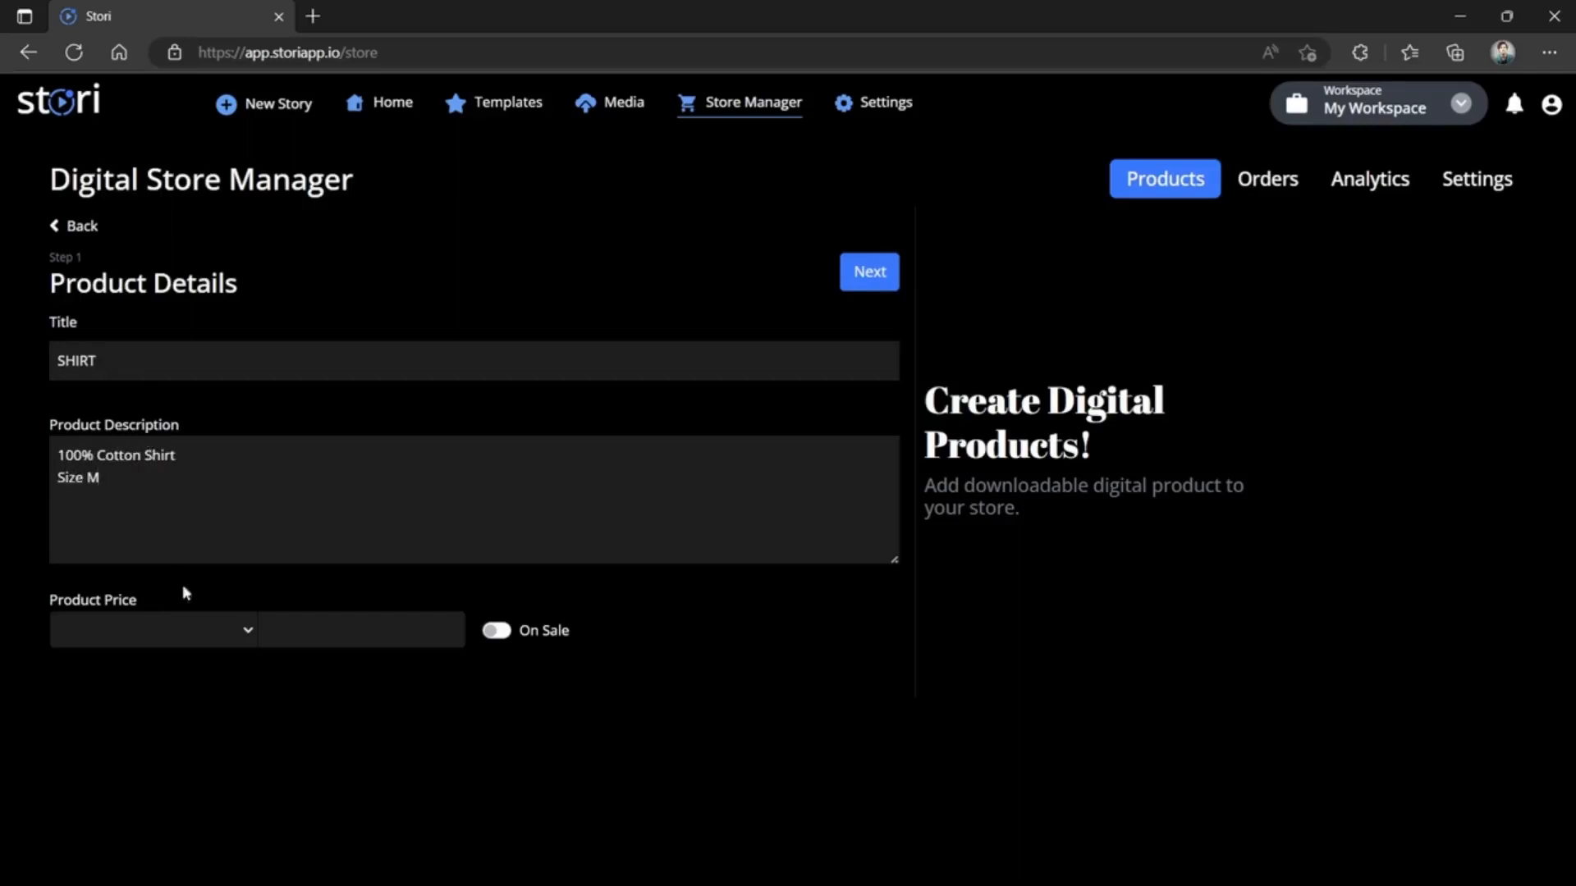
Set the product price to 10 in United States Dollar ($), leave it off sale, and continue to the product assets
click(196, 639)
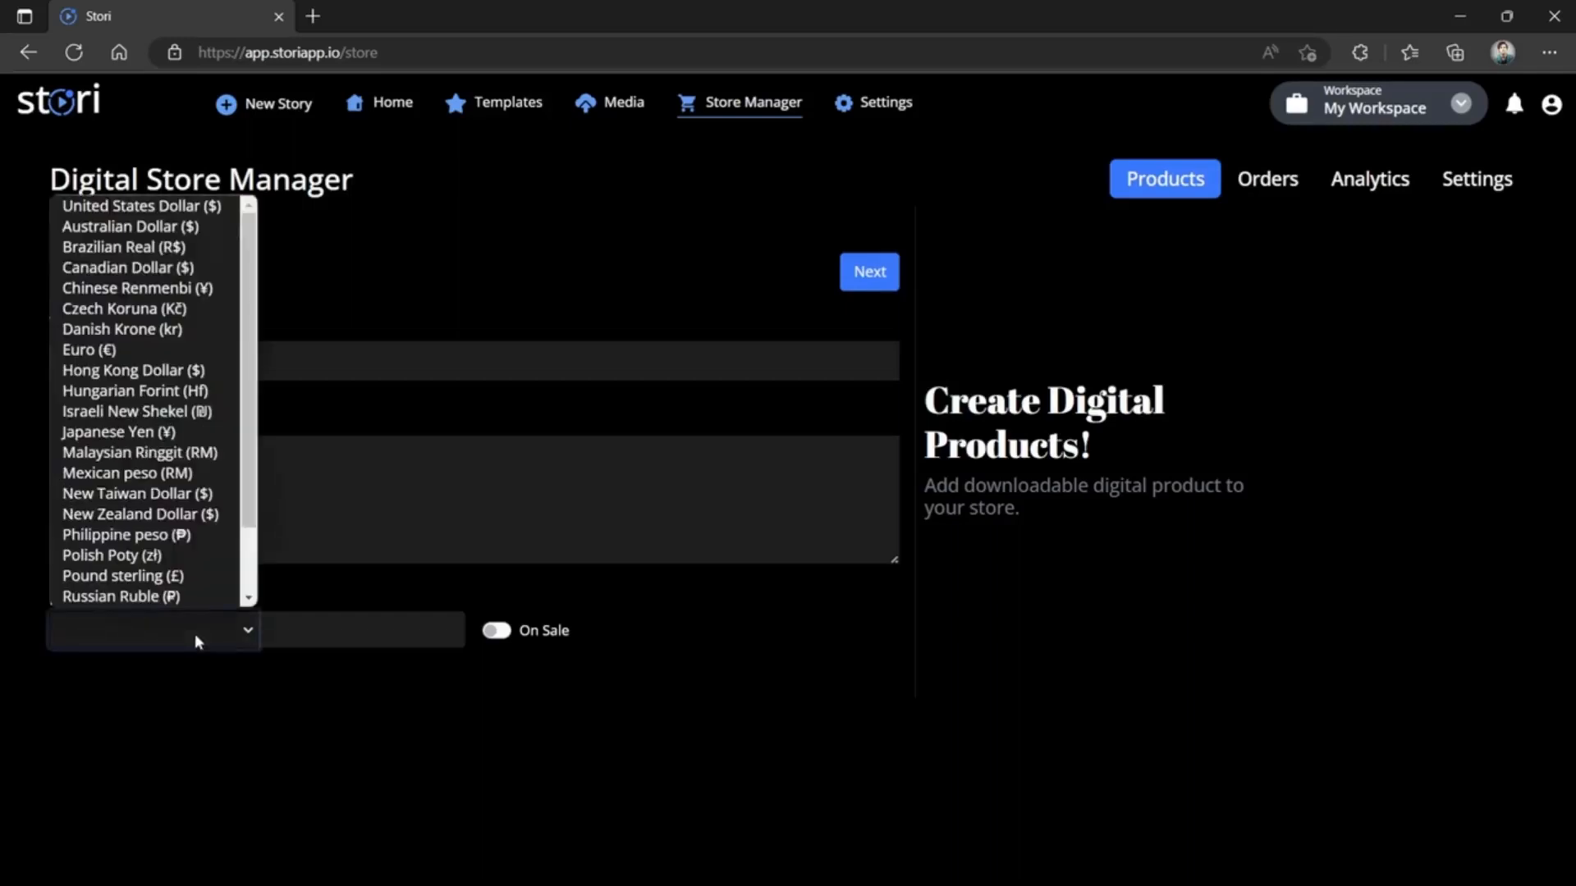
key(Down)
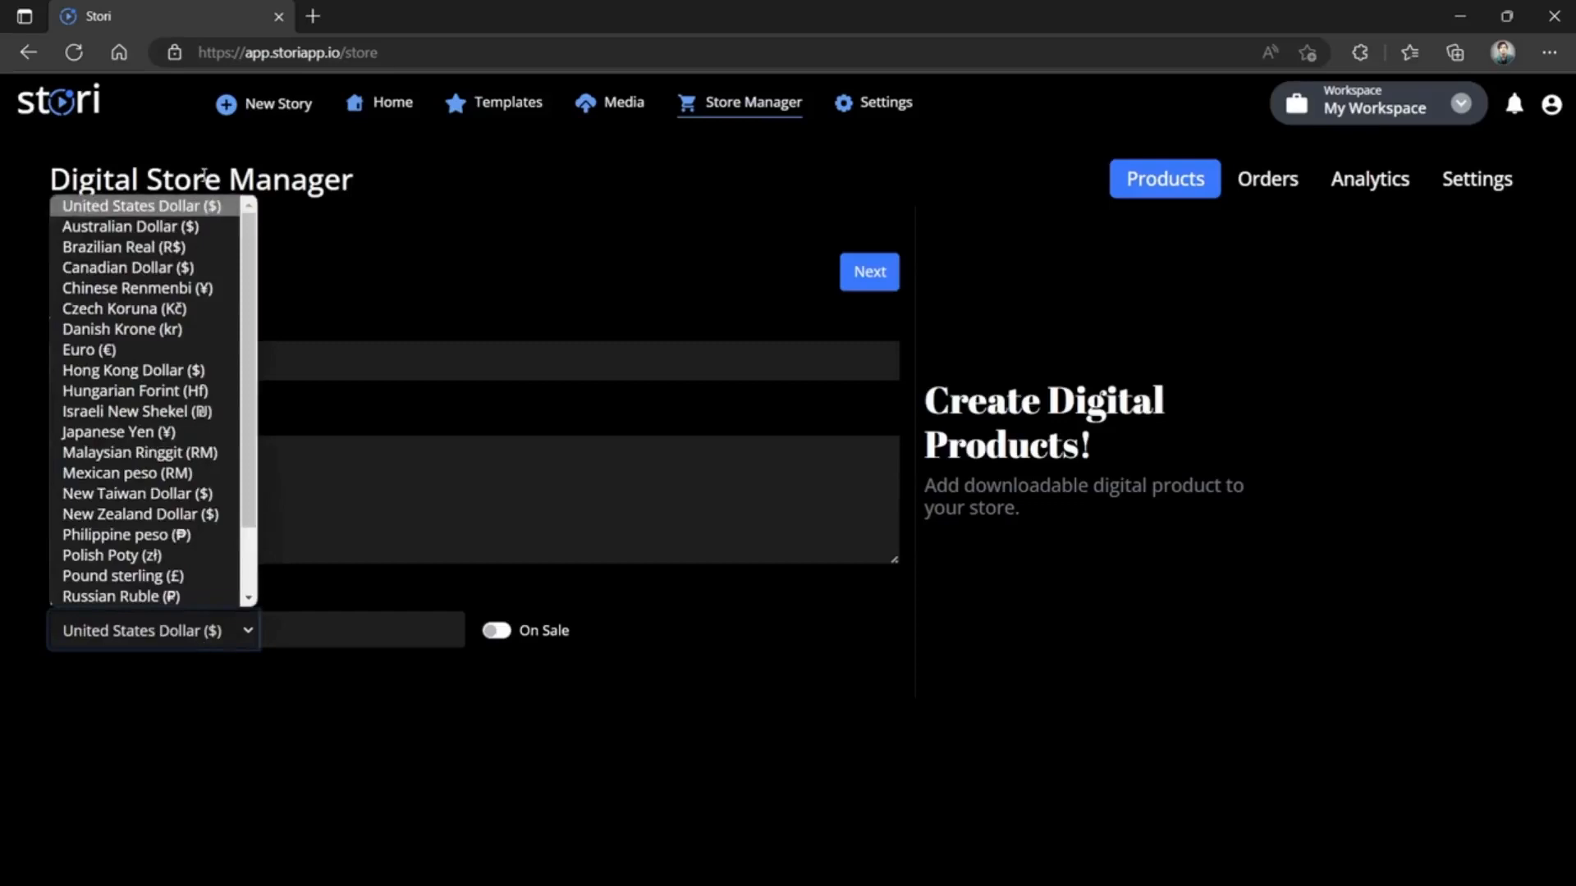
click(188, 213)
click(375, 636)
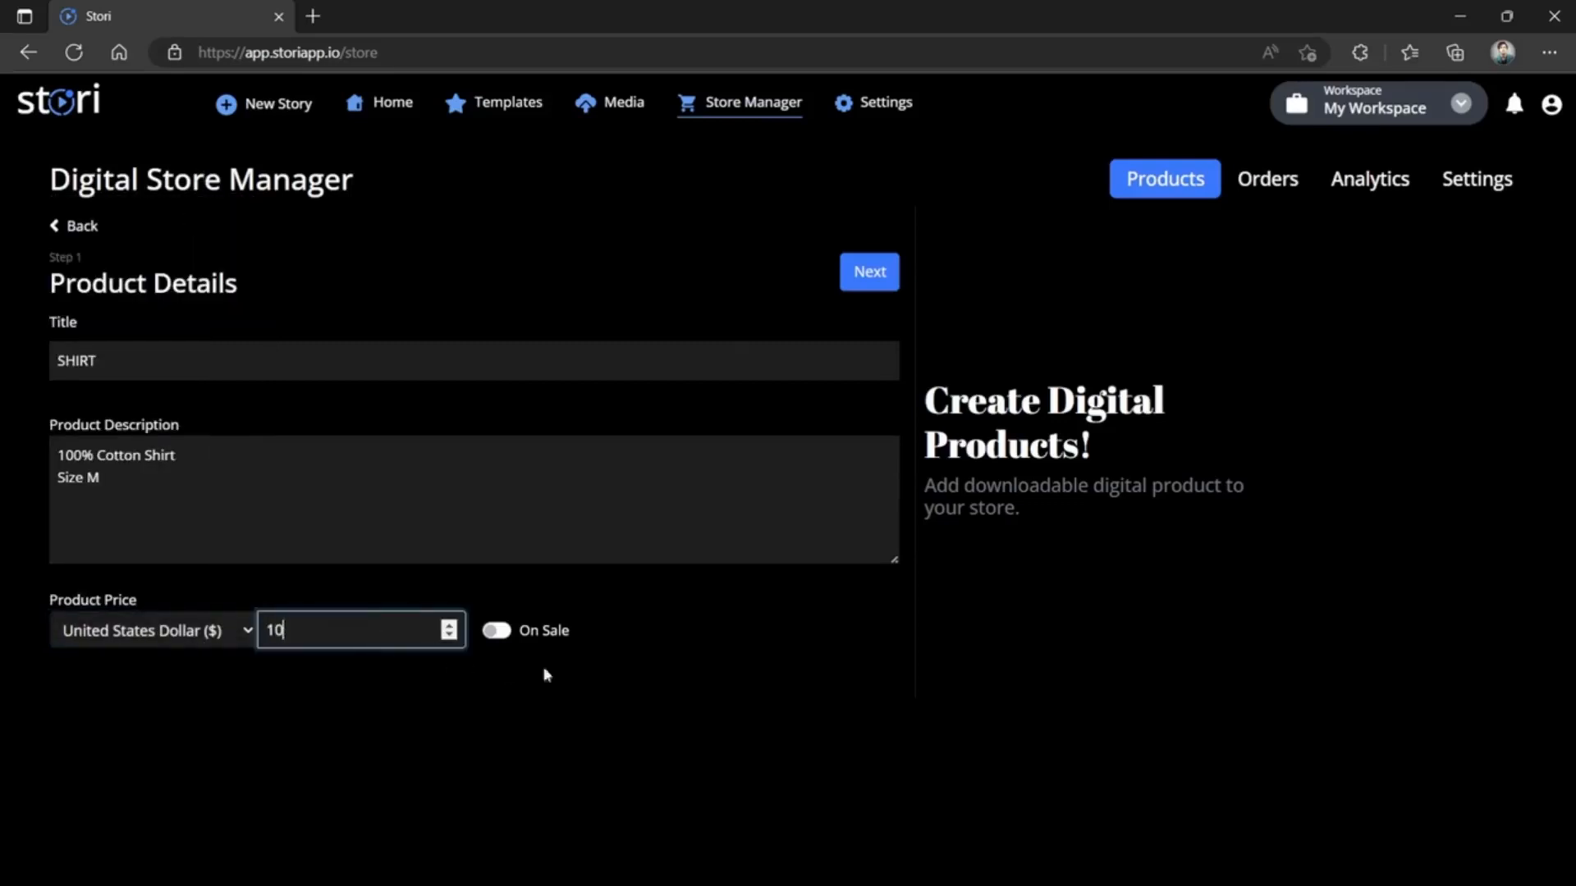
click(502, 632)
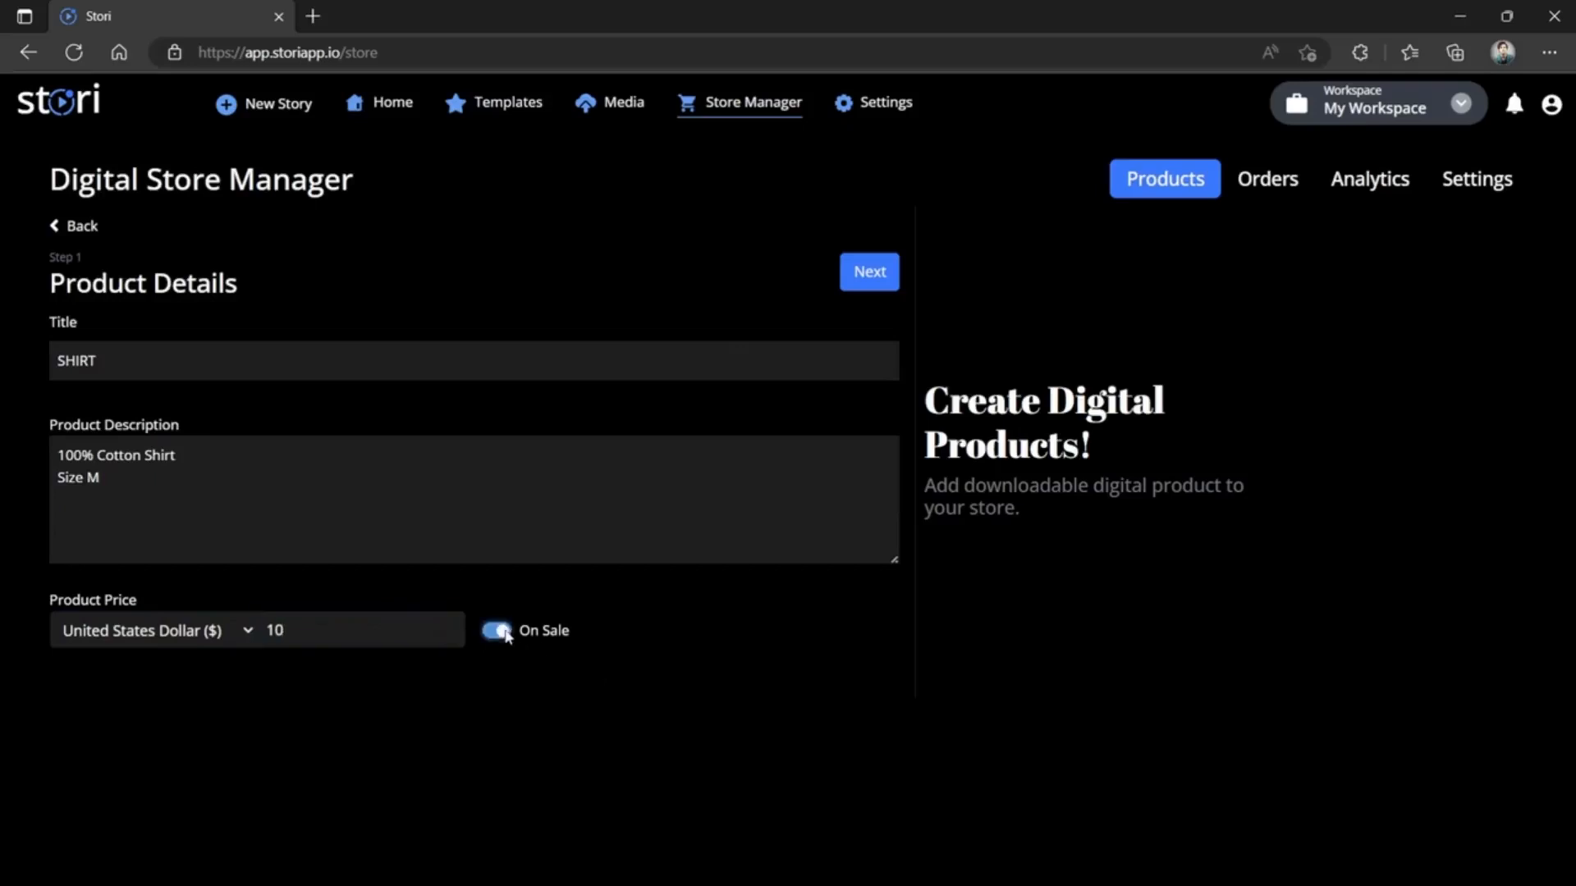
click(503, 632)
click(865, 281)
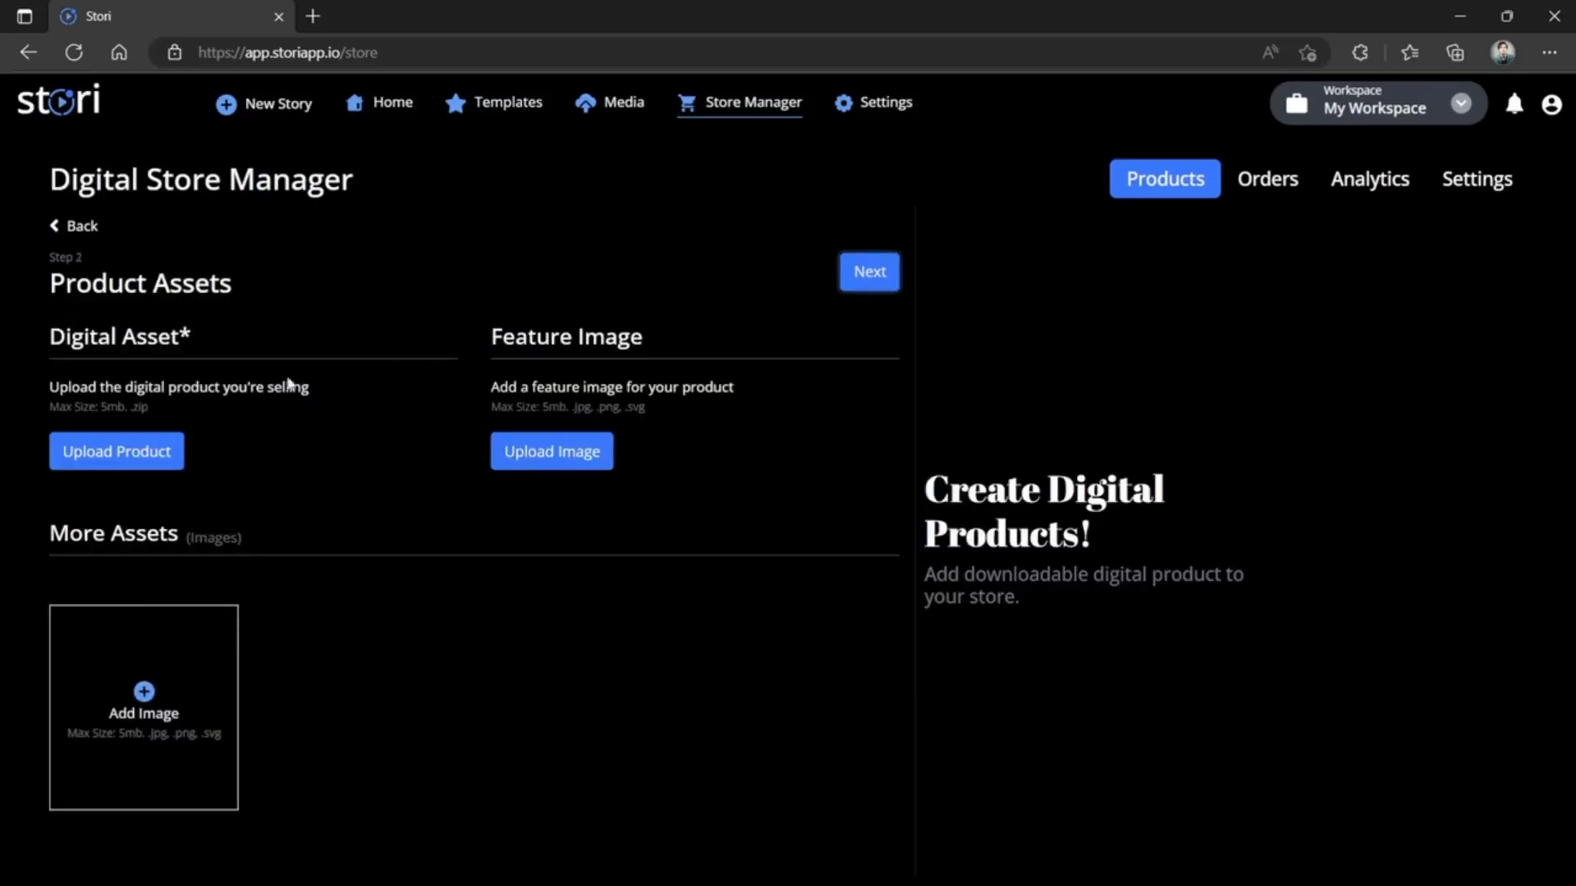
Upload the 5001G_STAPLE_ORGANIC_TEE_BLACK archive from the Pictures folder as the product's digital asset
click(119, 450)
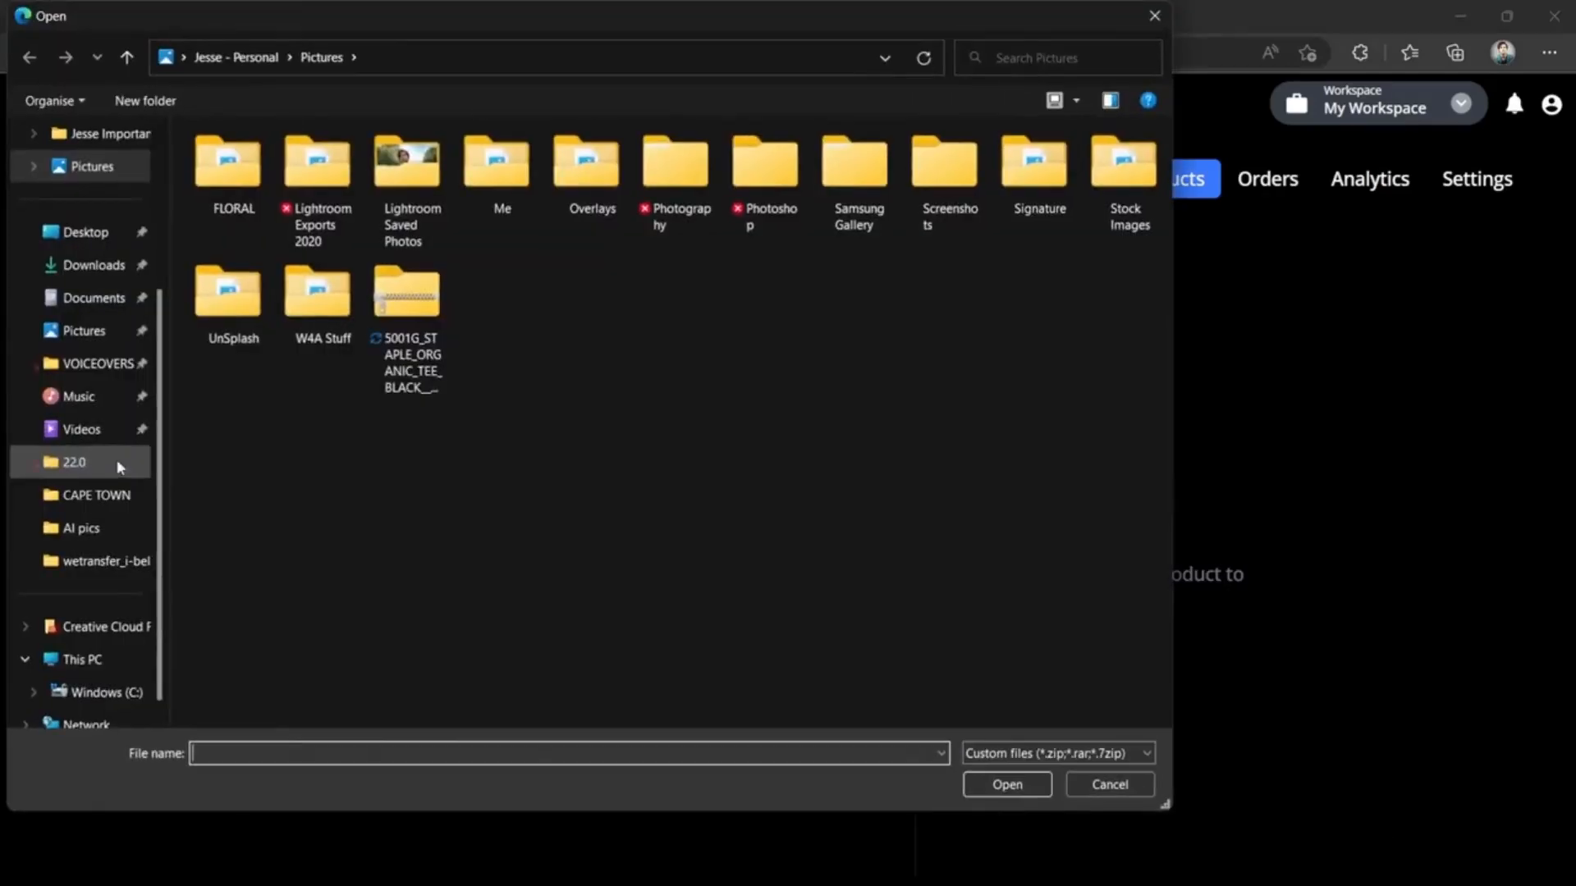
click(417, 303)
double_click(417, 303)
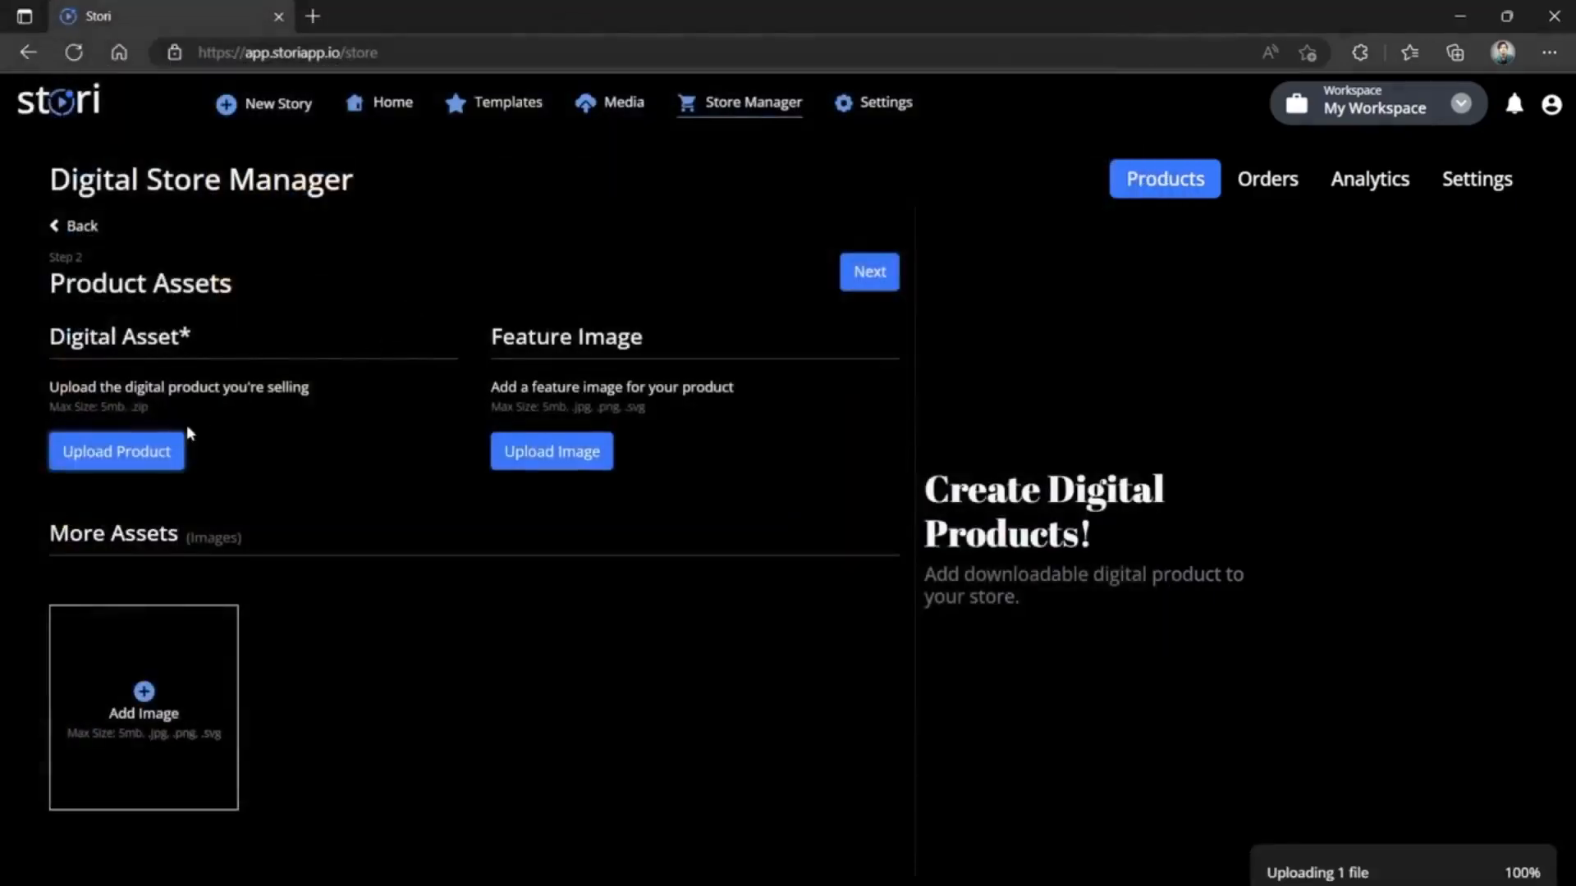
Upload the black T-shirt picture as the product's feature image and finish adding the product to the store
click(557, 453)
double_click(443, 386)
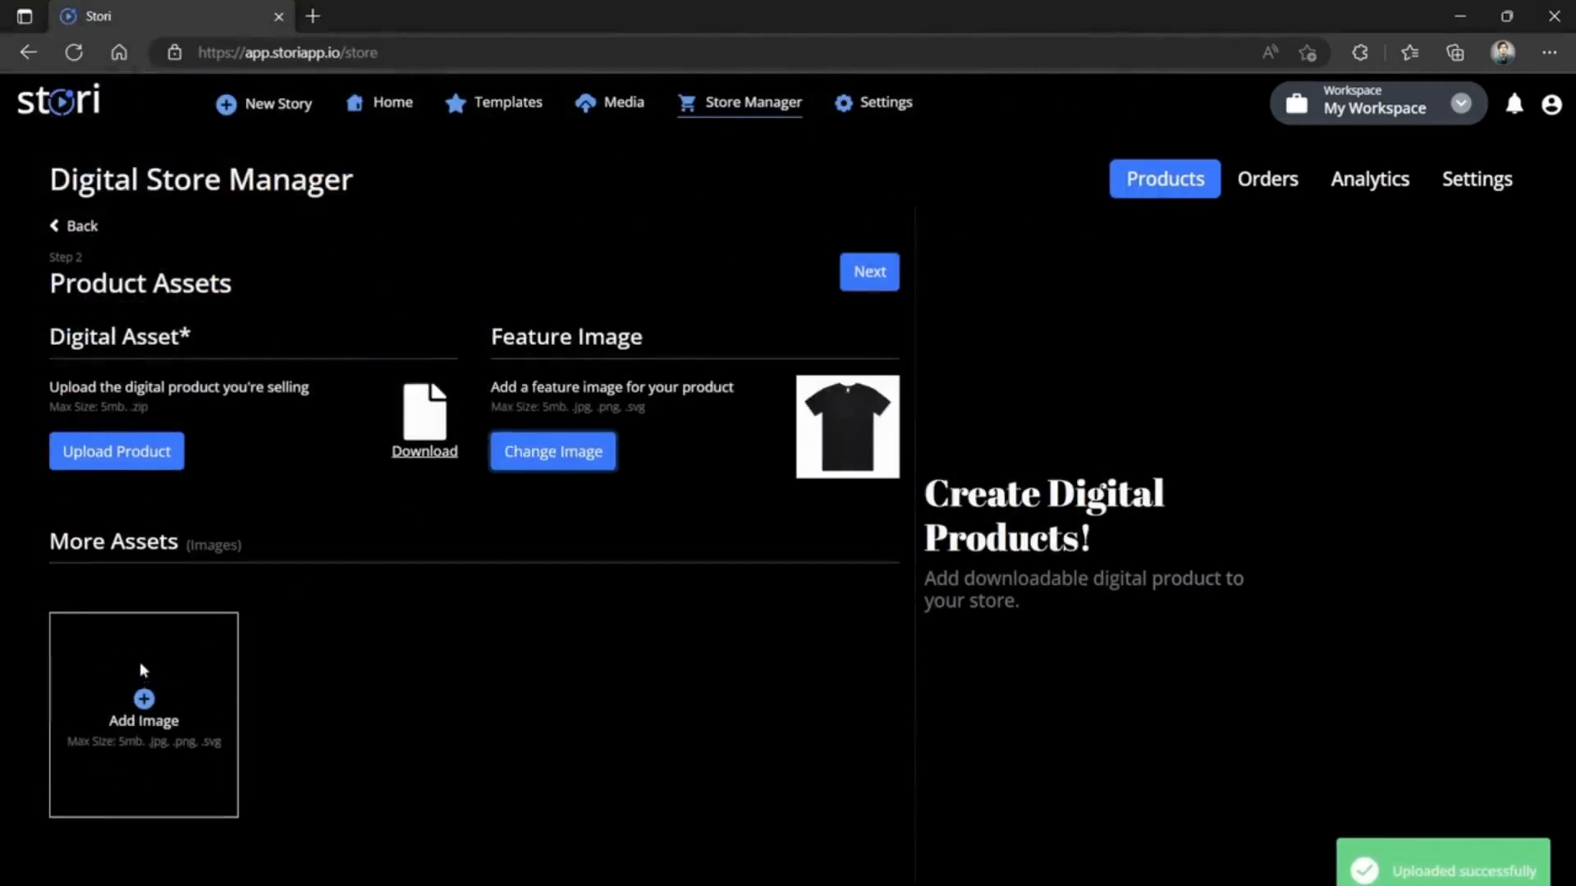
click(870, 279)
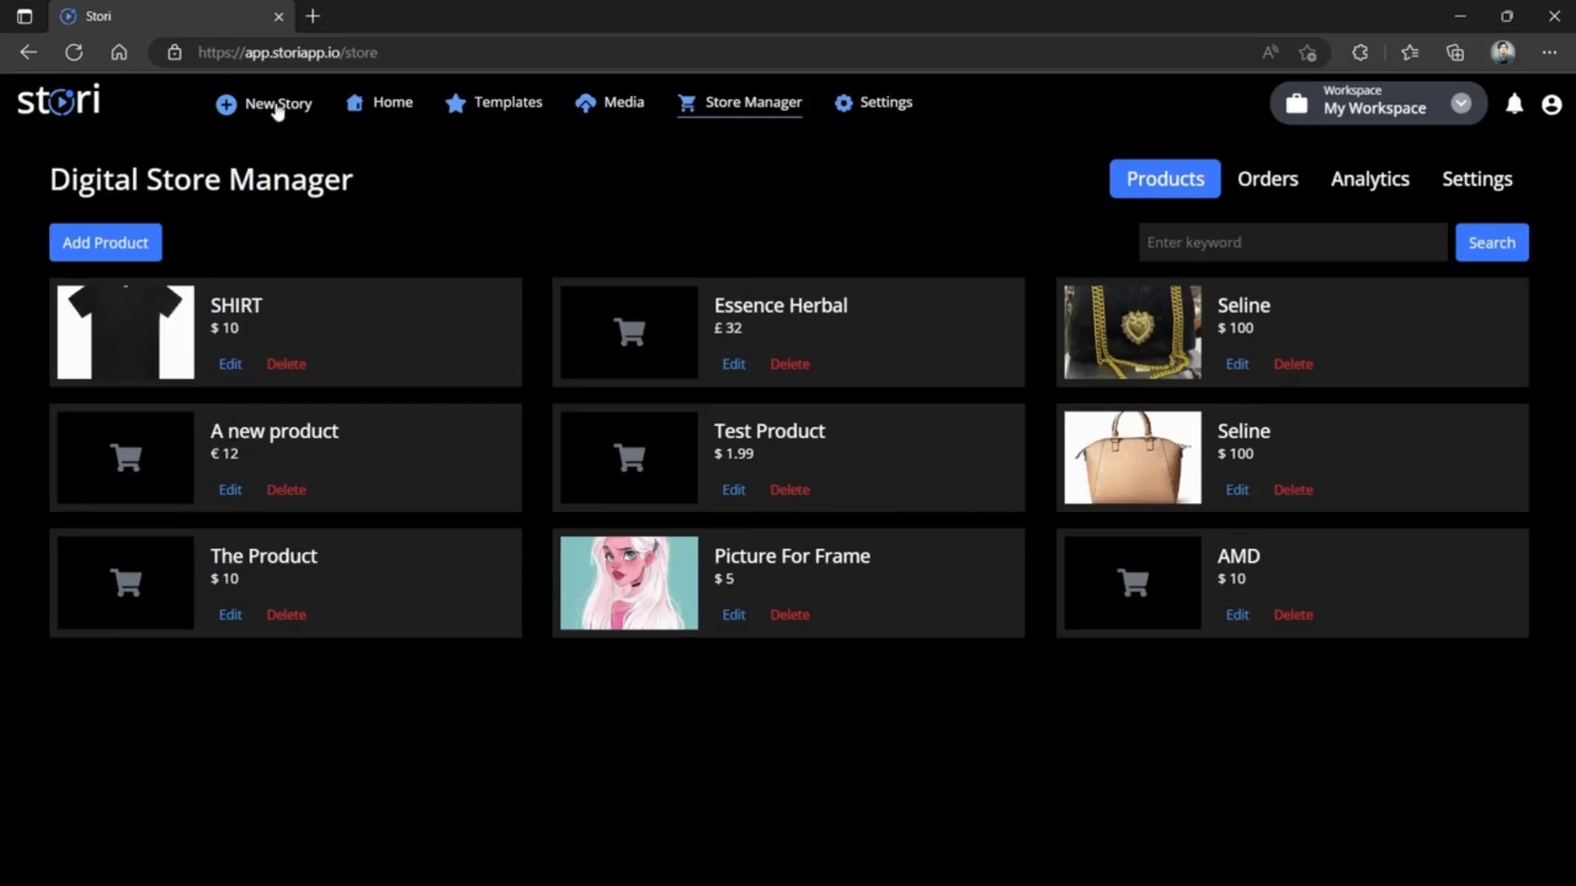
Review the digital store's orders and its sales analytics
click(1272, 179)
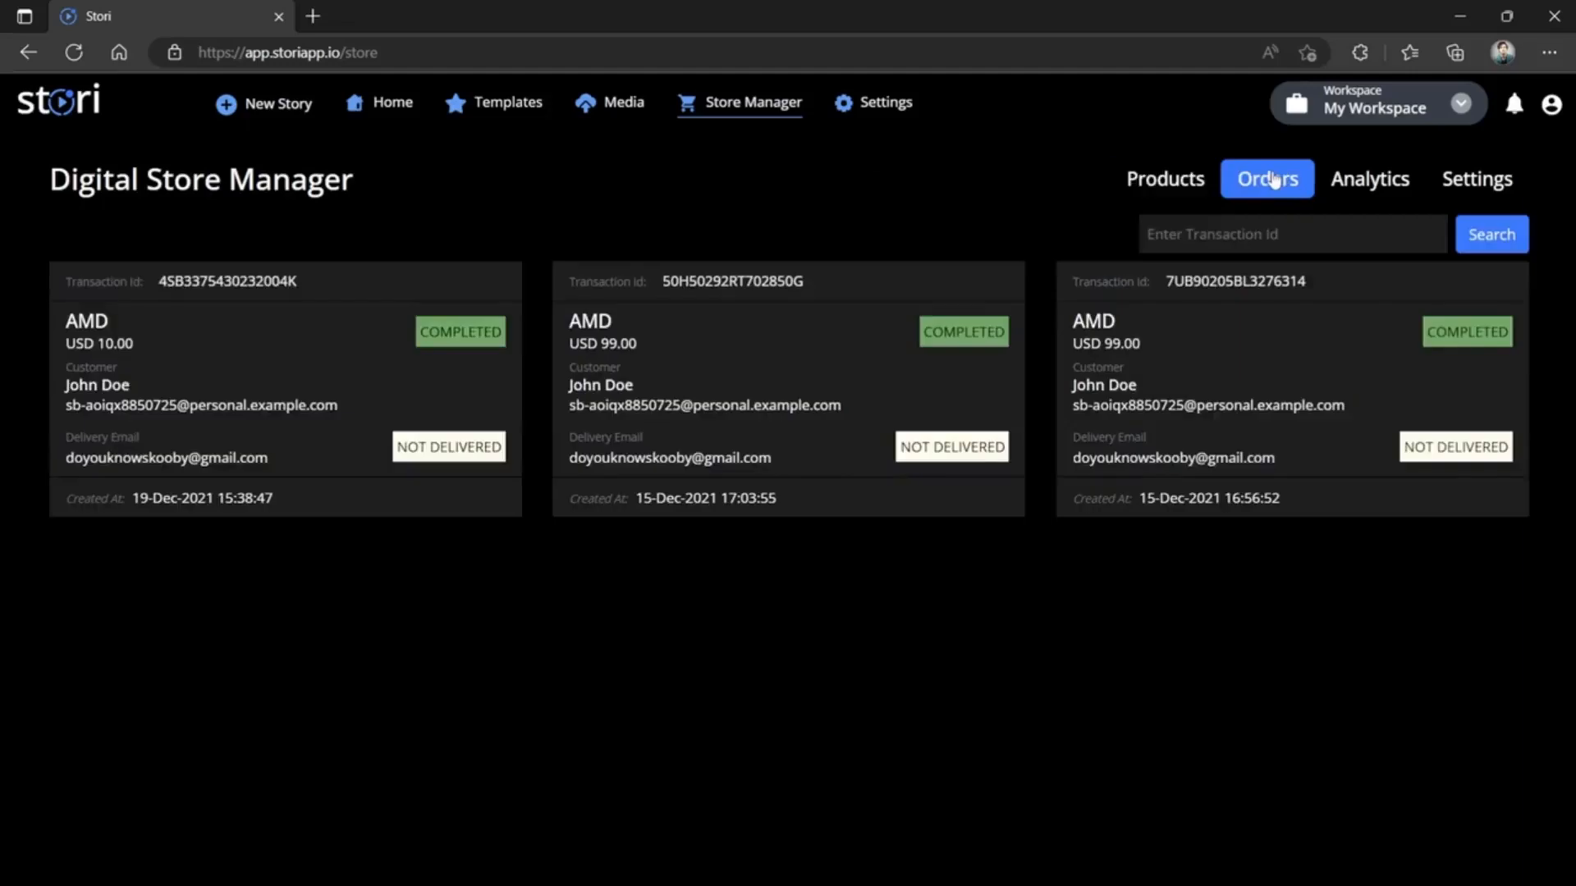
click(1375, 189)
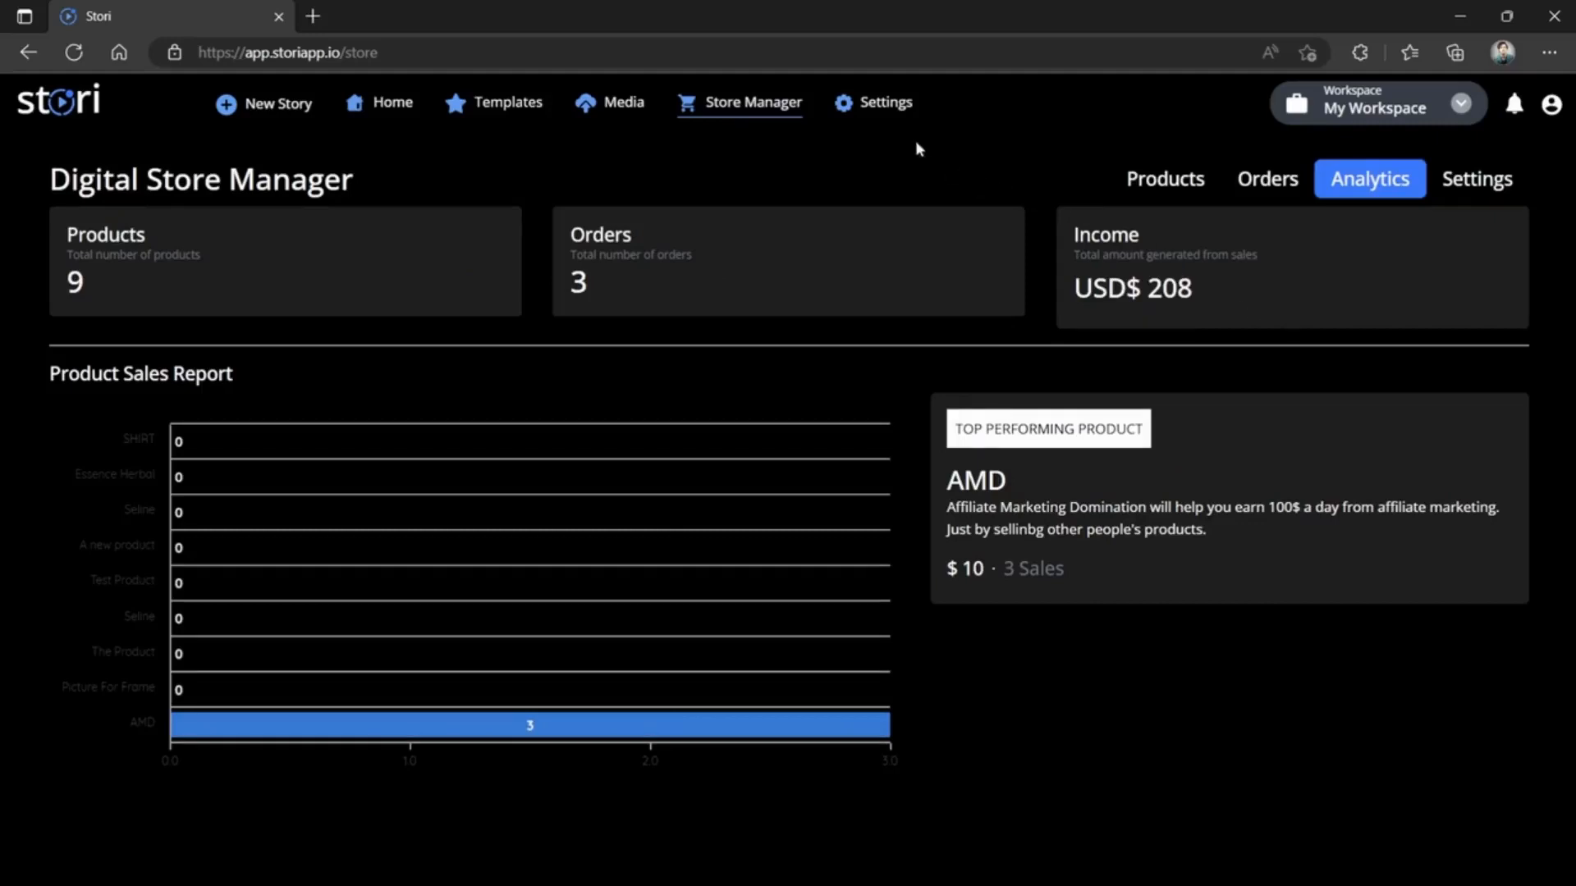
Examine the account's profile, billing and domain settings, and open the form for adding a custom domain
click(875, 116)
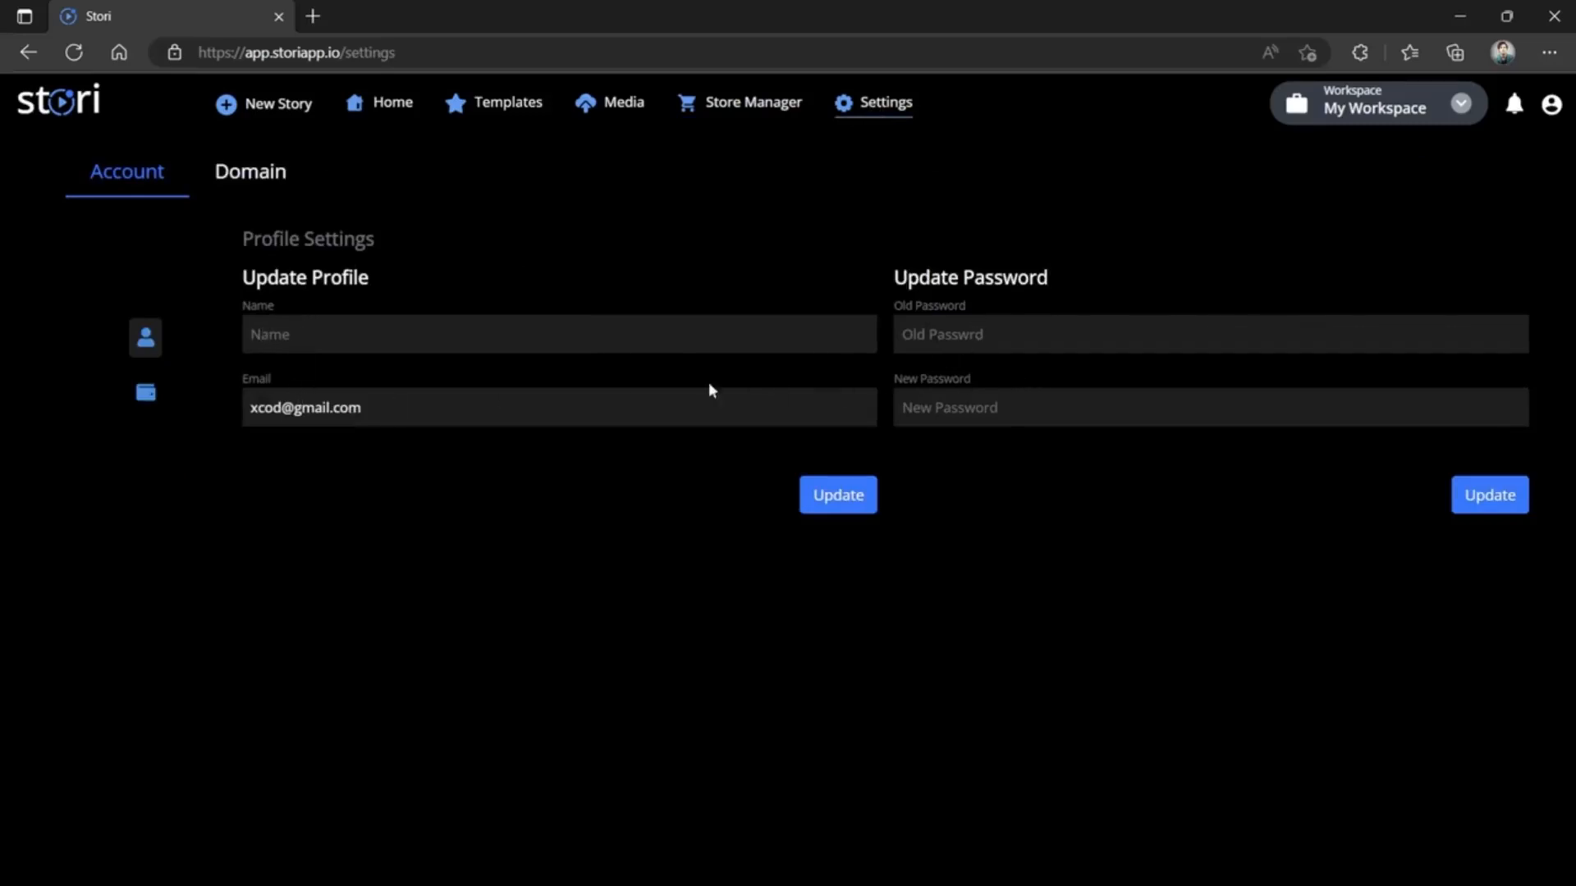
click(145, 393)
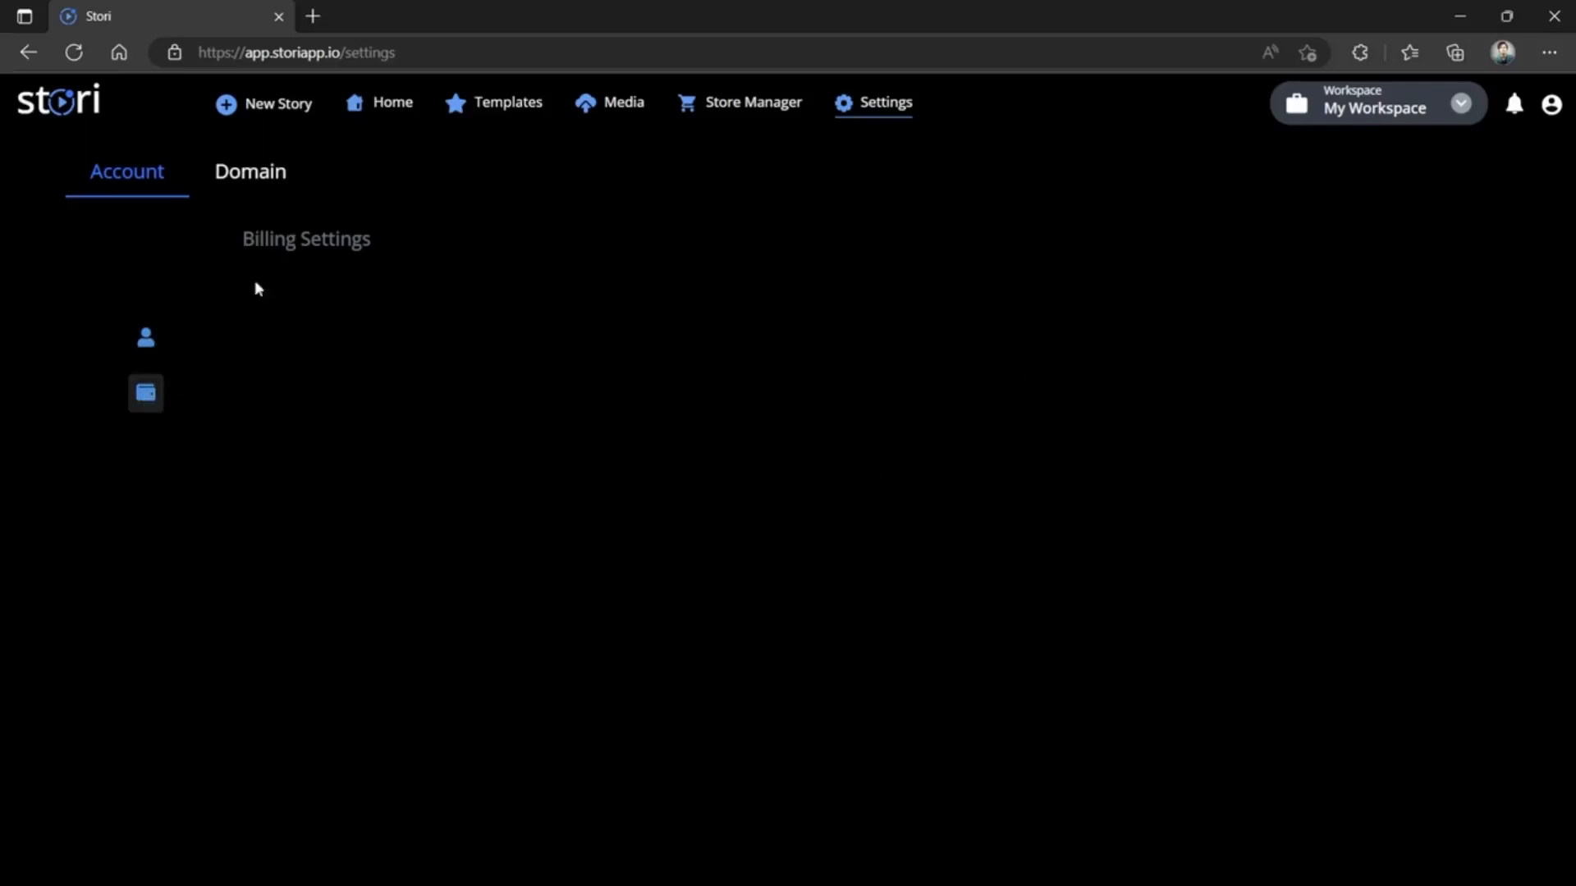
click(251, 173)
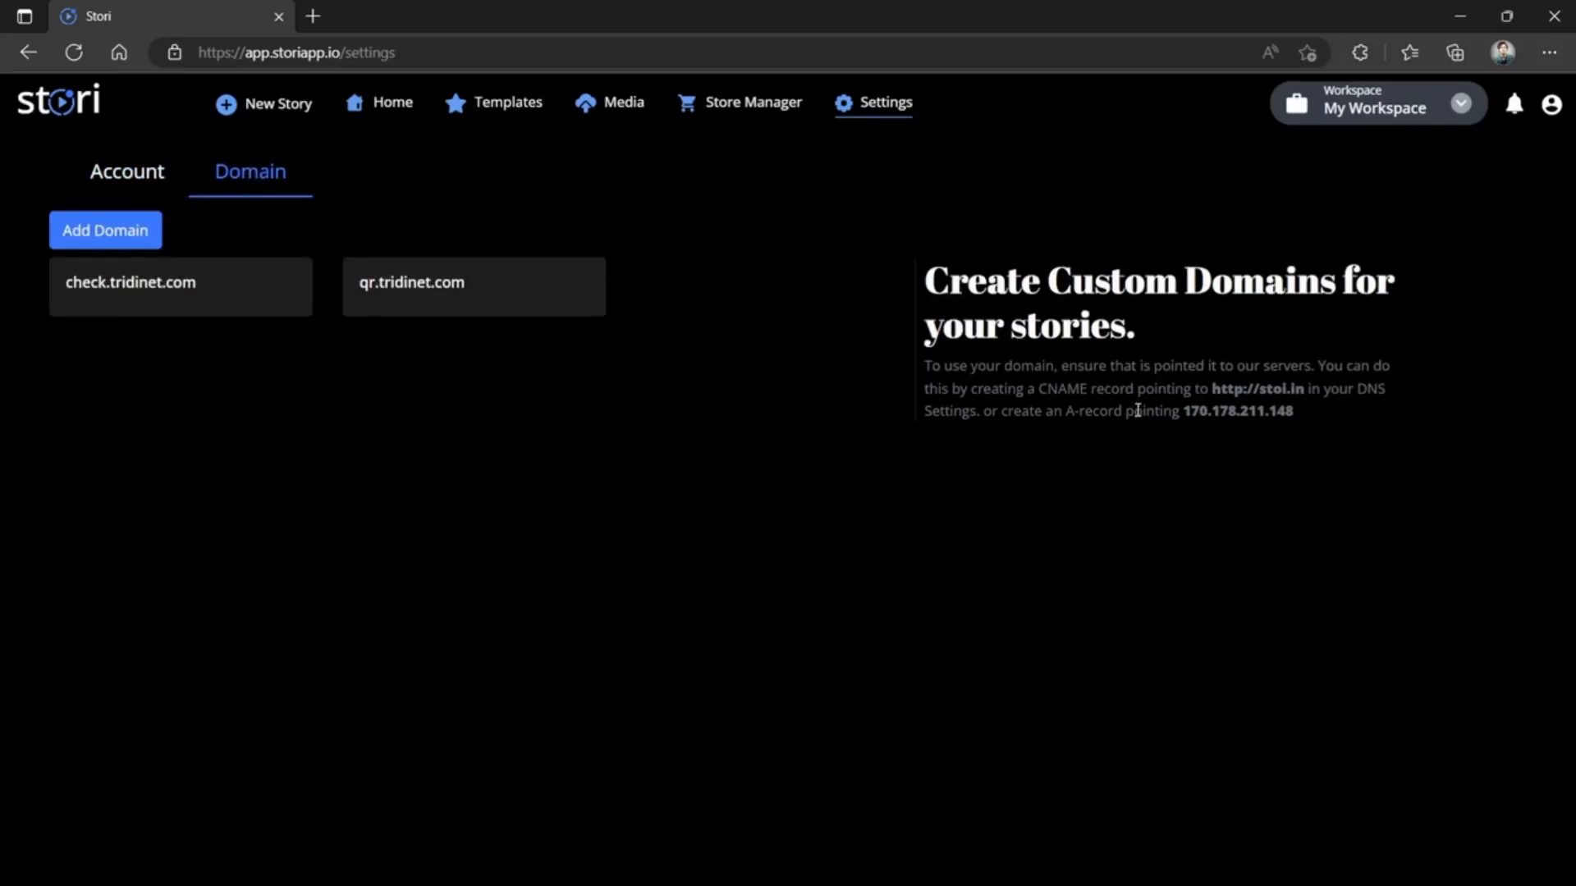
click(99, 236)
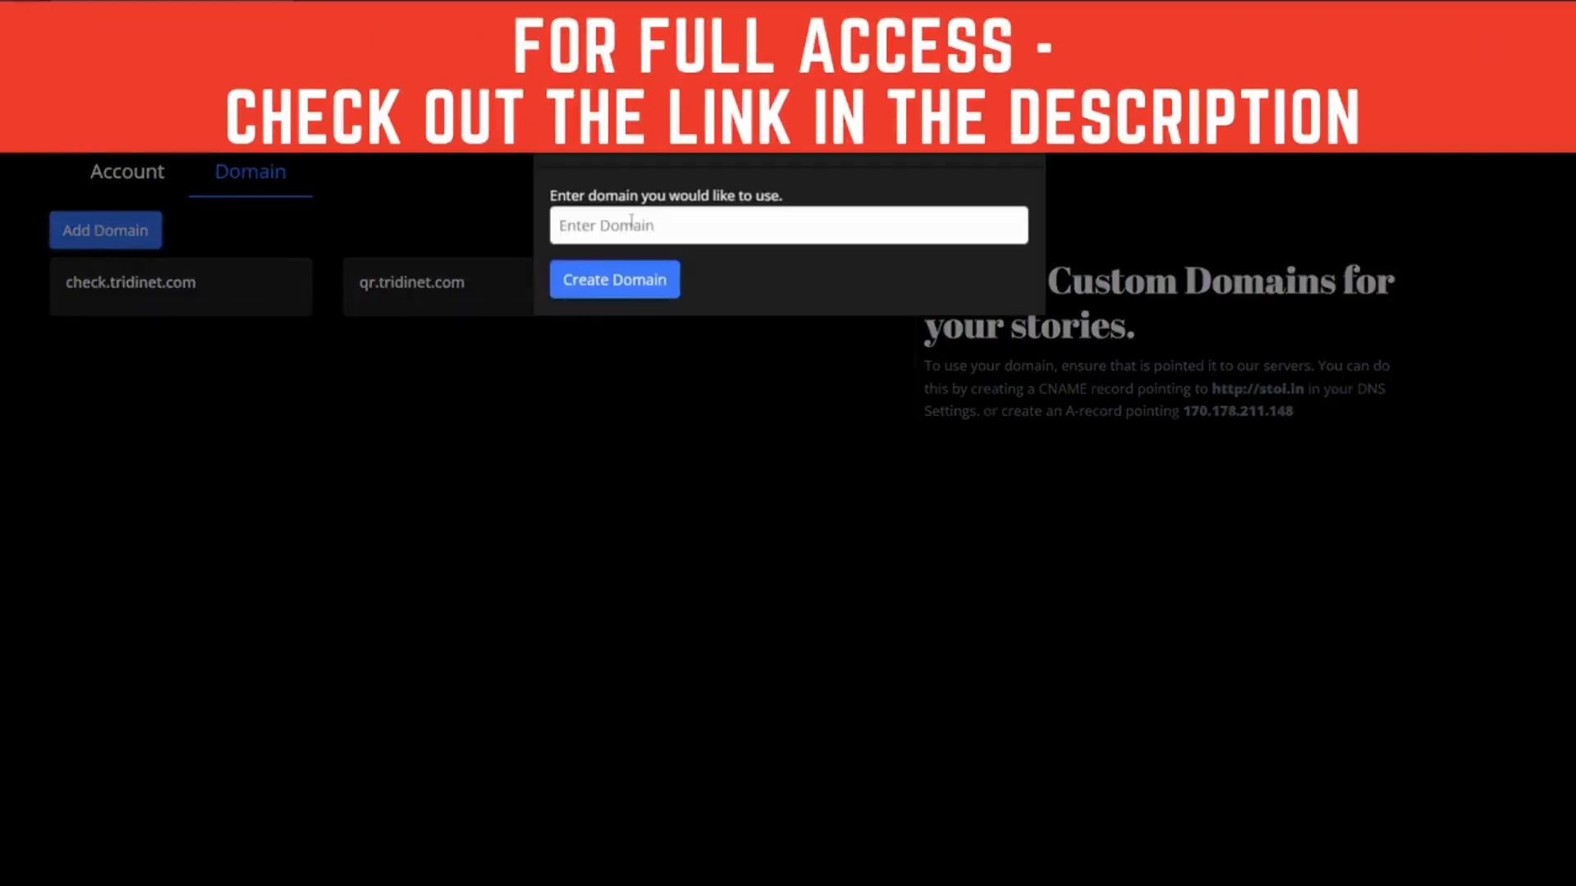